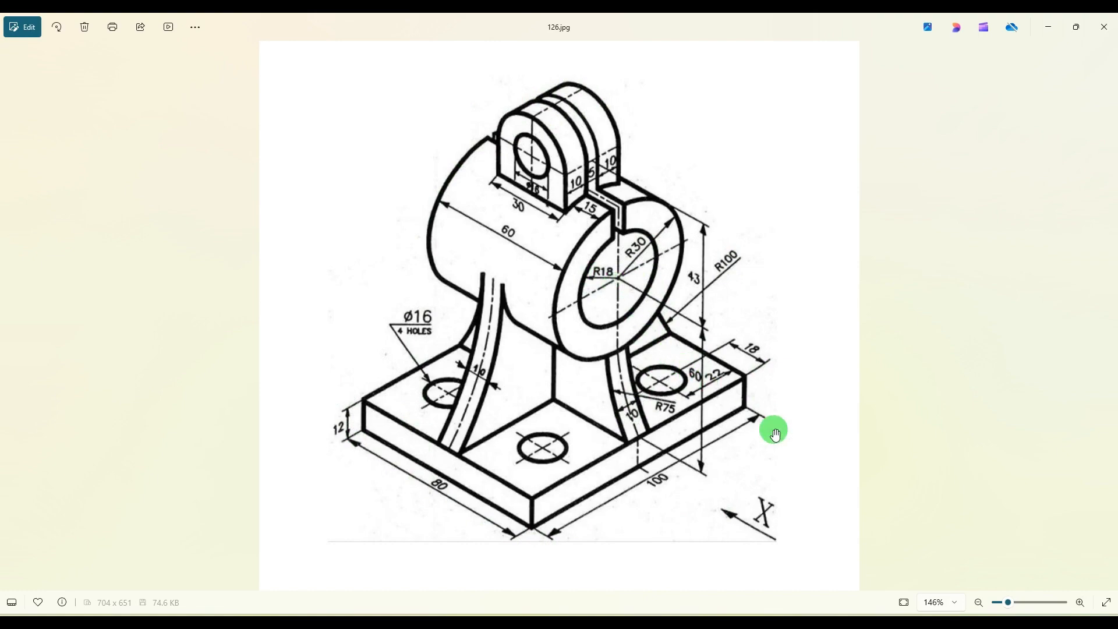
- Switch to Autodesk Fusion and start a new sketch on the right-facing origin plane
click(751, 626)
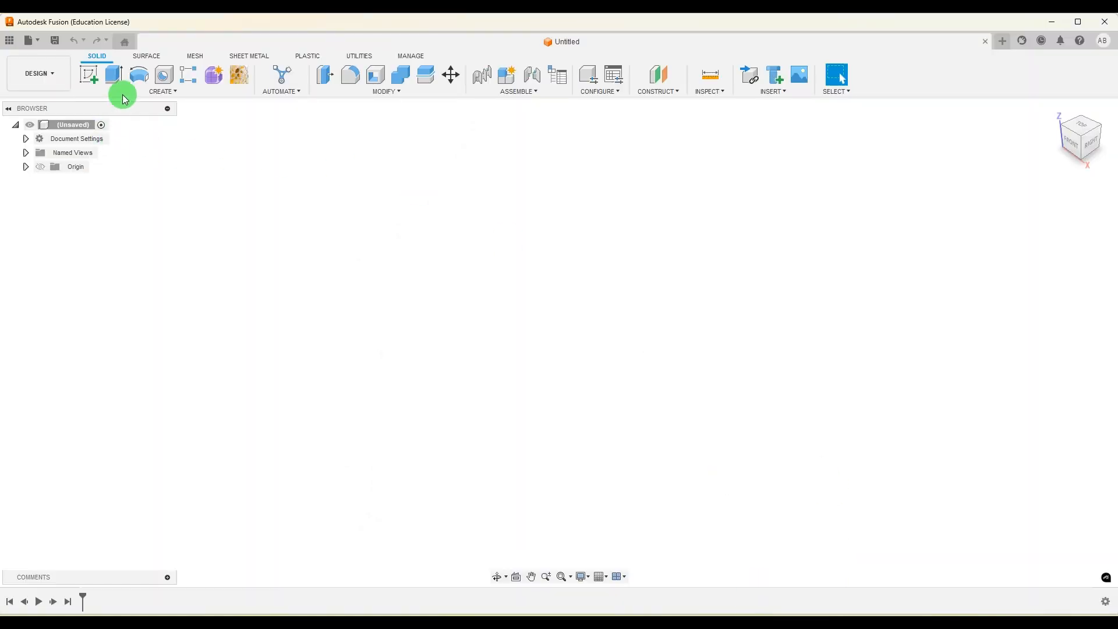
click(93, 72)
click(591, 288)
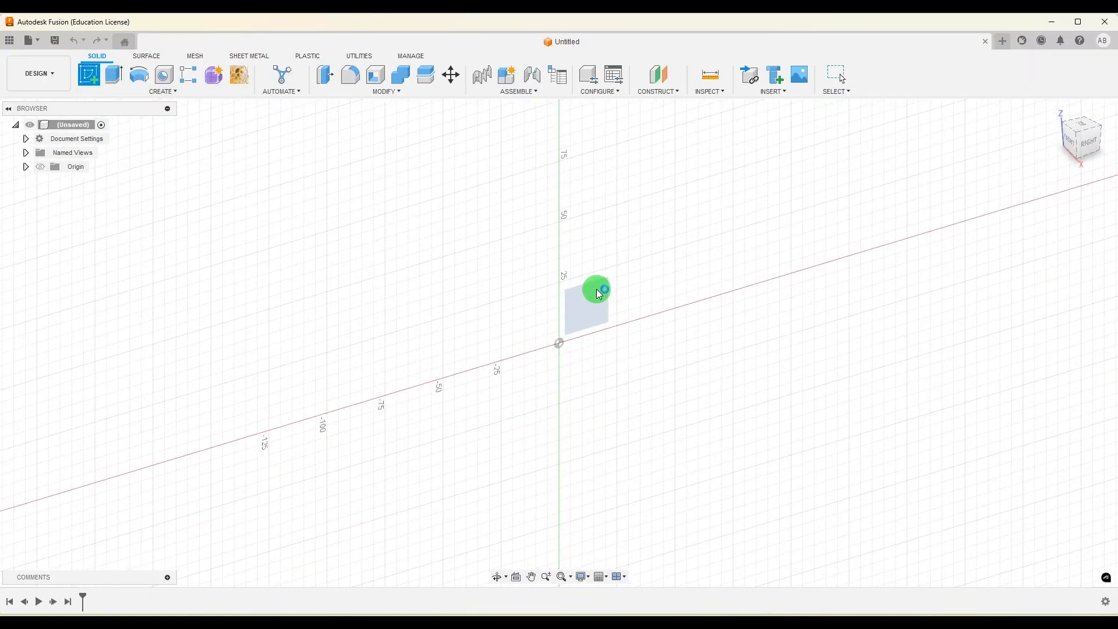
- Draw two concentric circles centred on the origin, with diameters of 60 mm and 18+18 mm
click(138, 75)
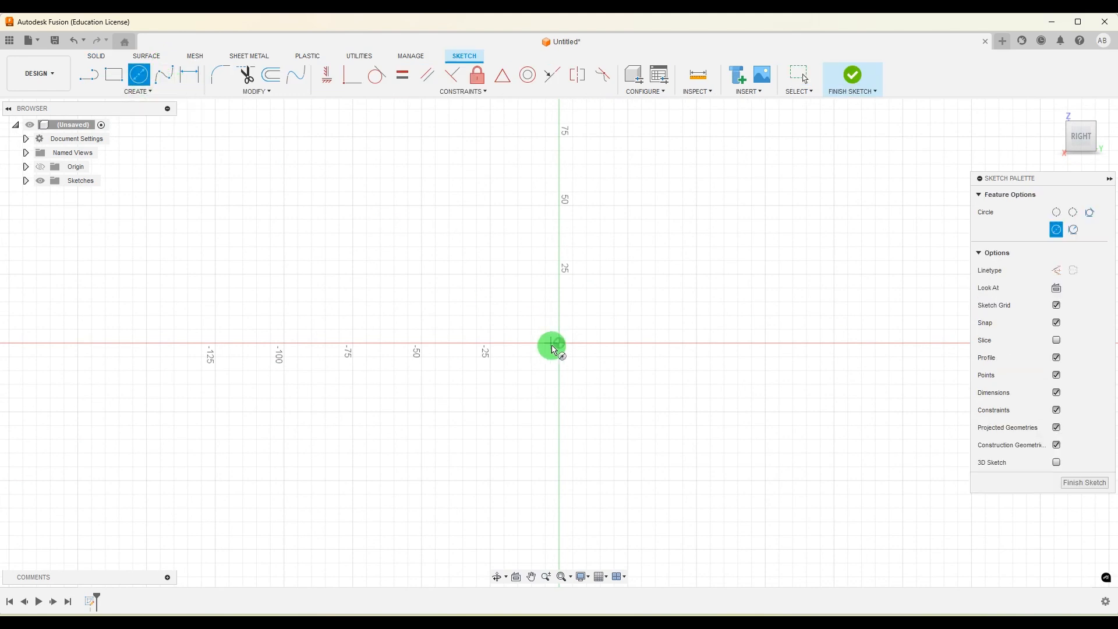
mouse_move(558, 348)
mouse_down()
mouse_move(588, 437)
mouse_move(603, 445)
mouse_up()
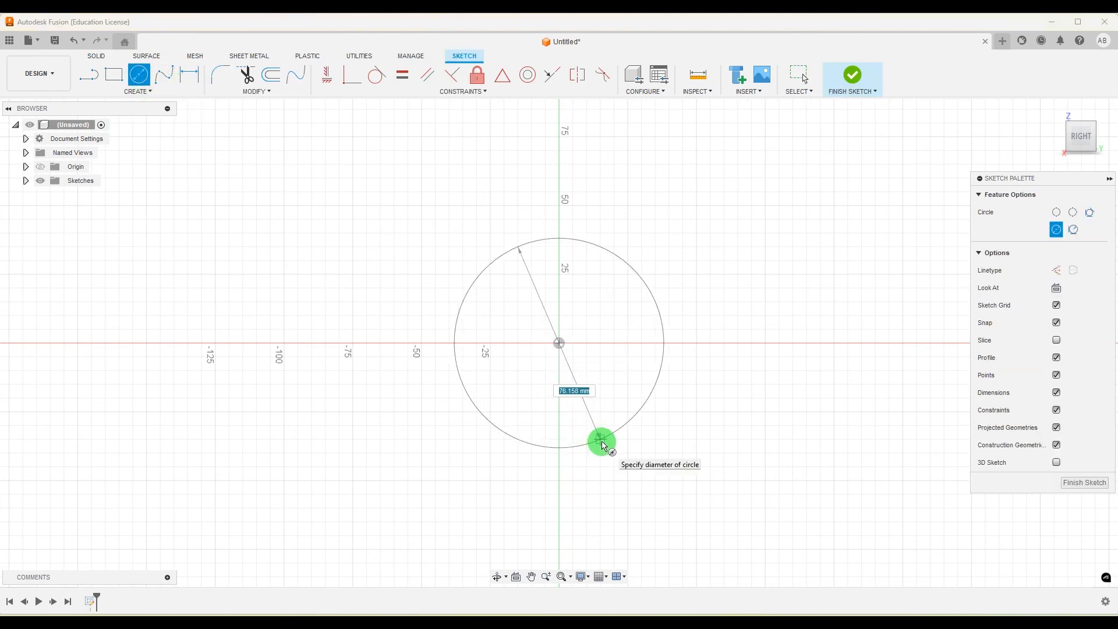
key(Return)
click(144, 80)
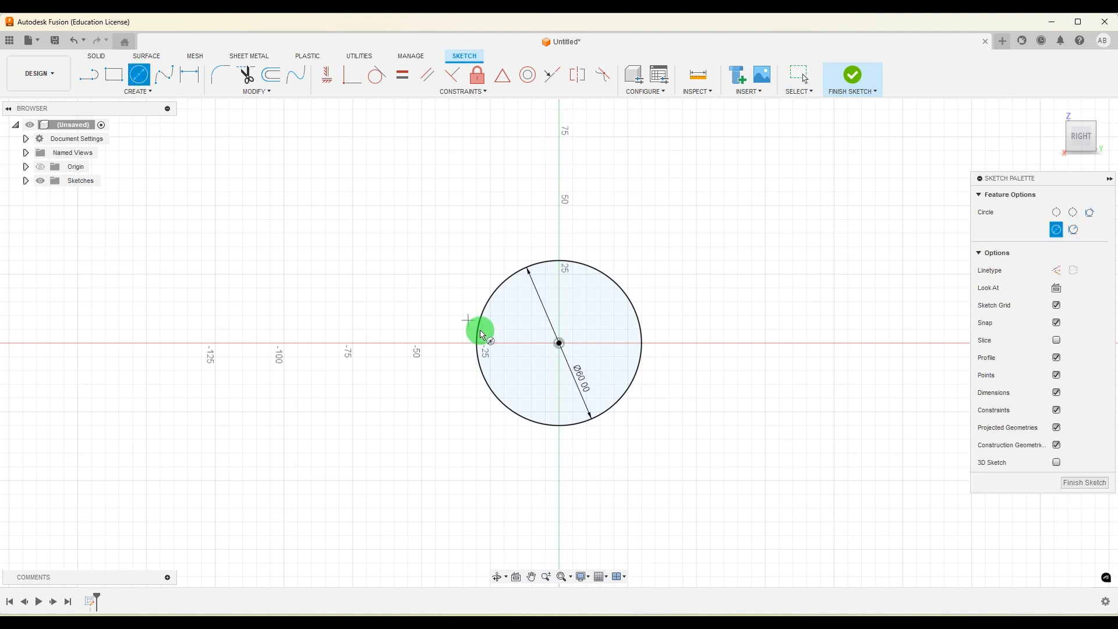
mouse_move(563, 342)
mouse_down()
mouse_move(601, 304)
mouse_move(664, 336)
mouse_up()
text(18+18)
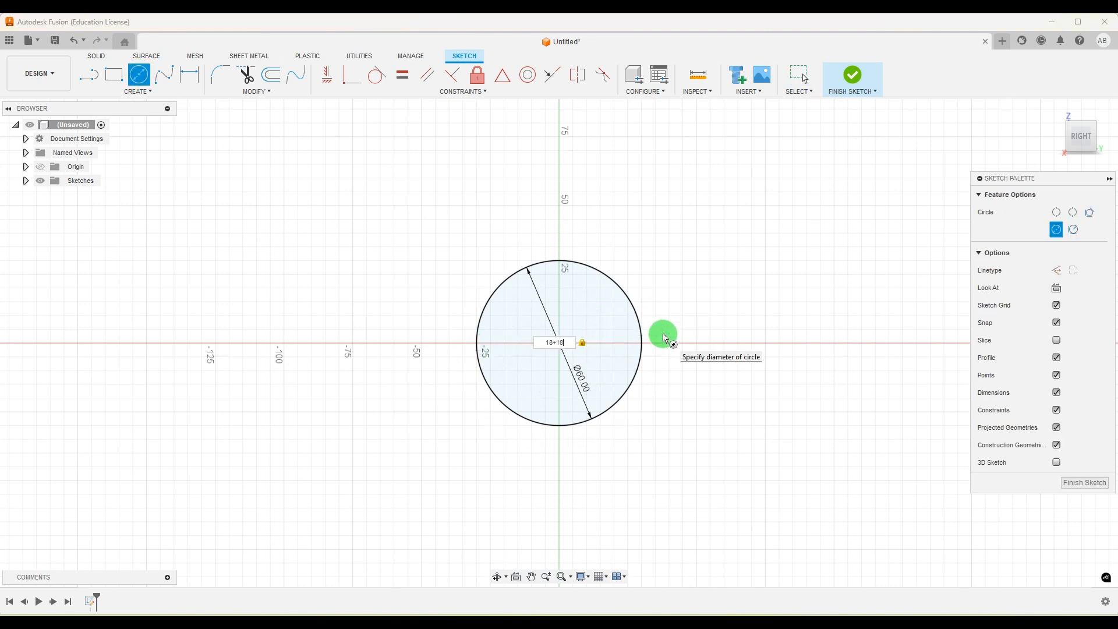
key(Return)
scroll(646, 312, down, 1)
scroll(555, 543, down, 3)
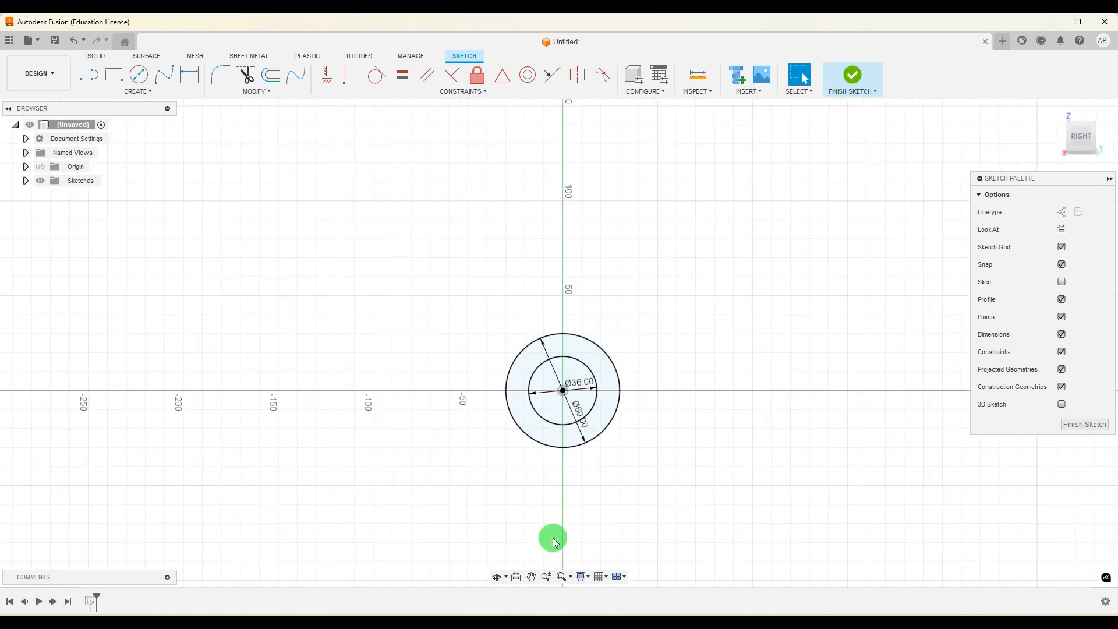
scroll(562, 550, up, 4)
middle_drag(559, 541, 568, 506)
- Check the base in the reference drawing and sketch a flat horizontal rectangle about 70 mm wide below the circles
click(778, 624)
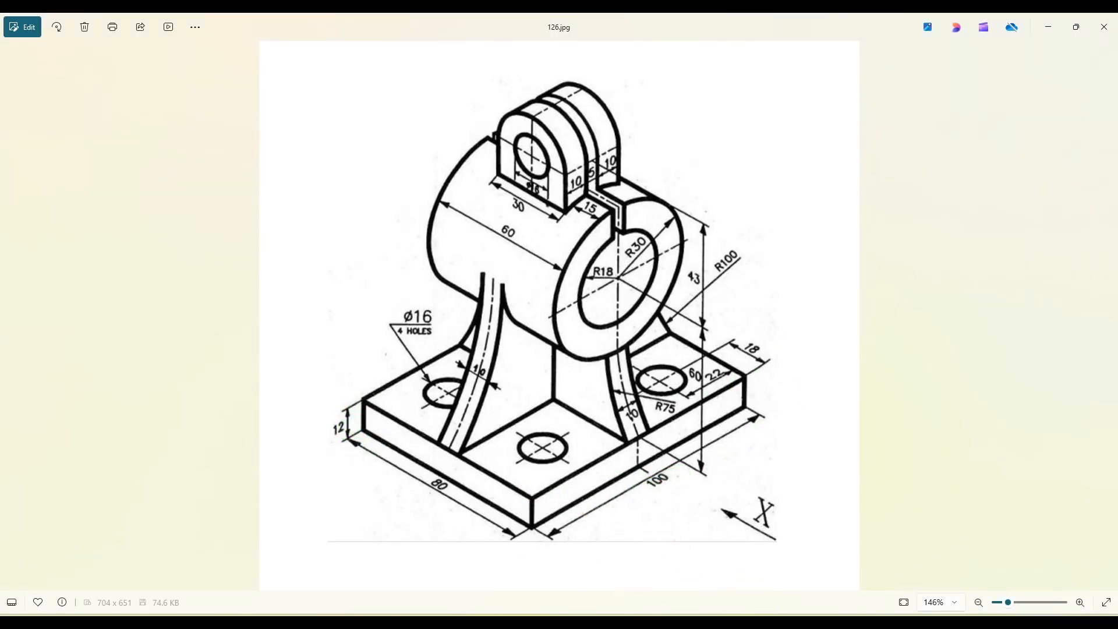
key(alt+Tab)
click(114, 74)
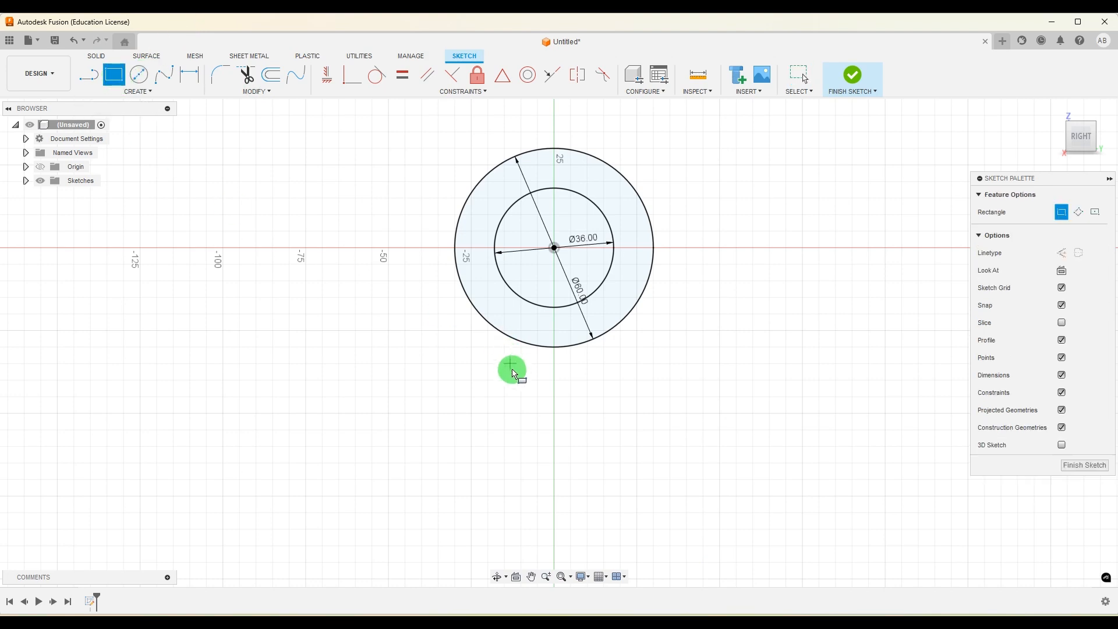
click(438, 414)
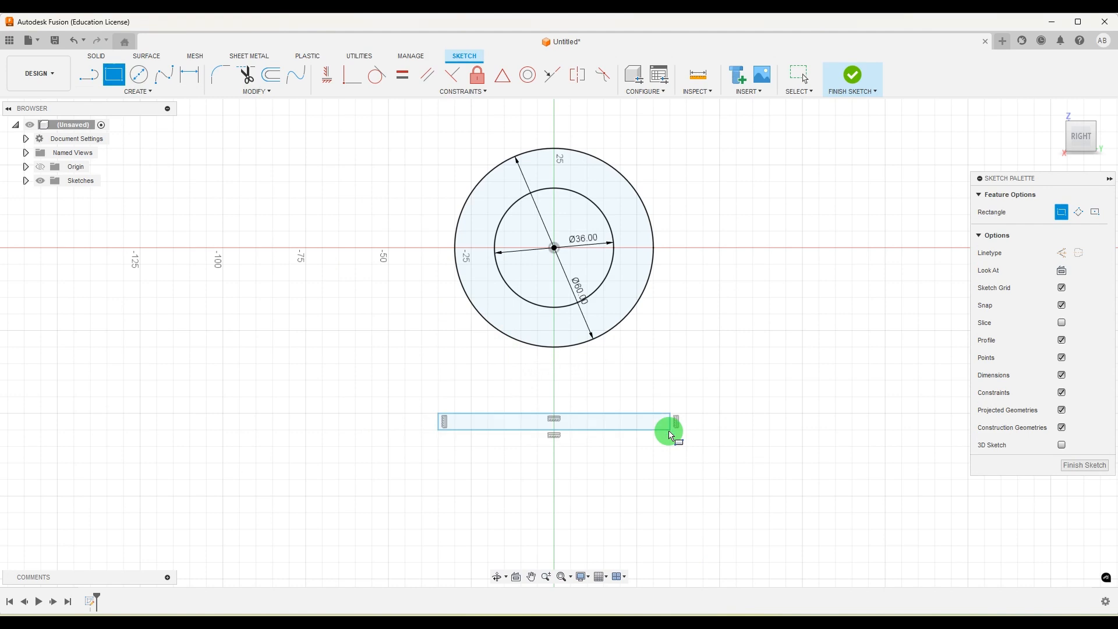
click(670, 434)
- Dimension the rectangle's bottom edge and set its width to 100 mm
click(189, 74)
scroll(560, 413, up, 2)
click(575, 437)
click(567, 490)
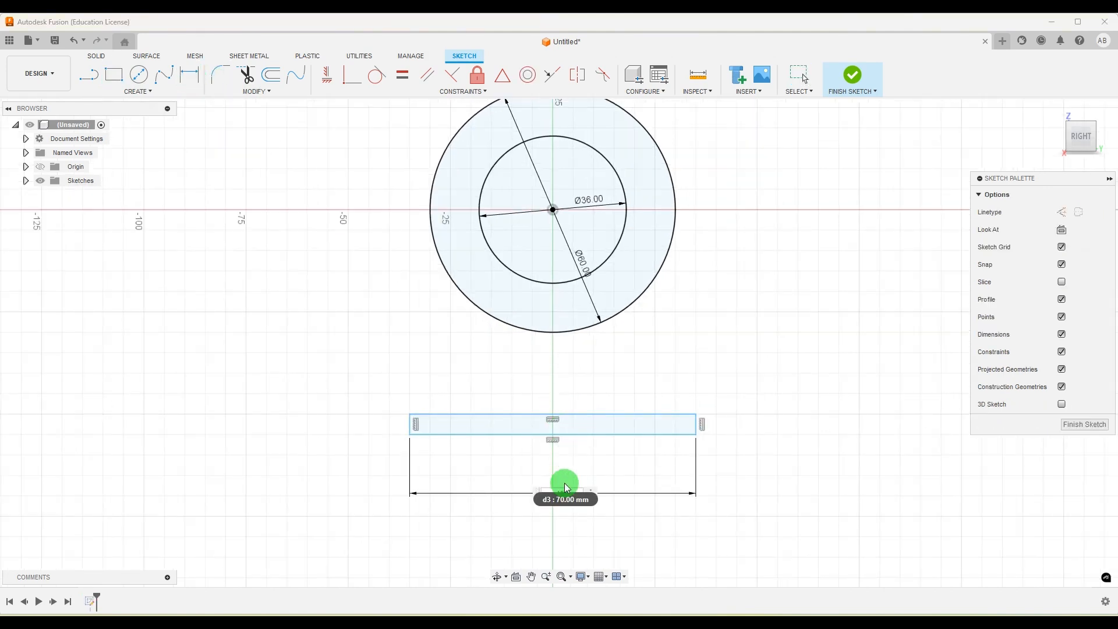
text(100)
key(Return)
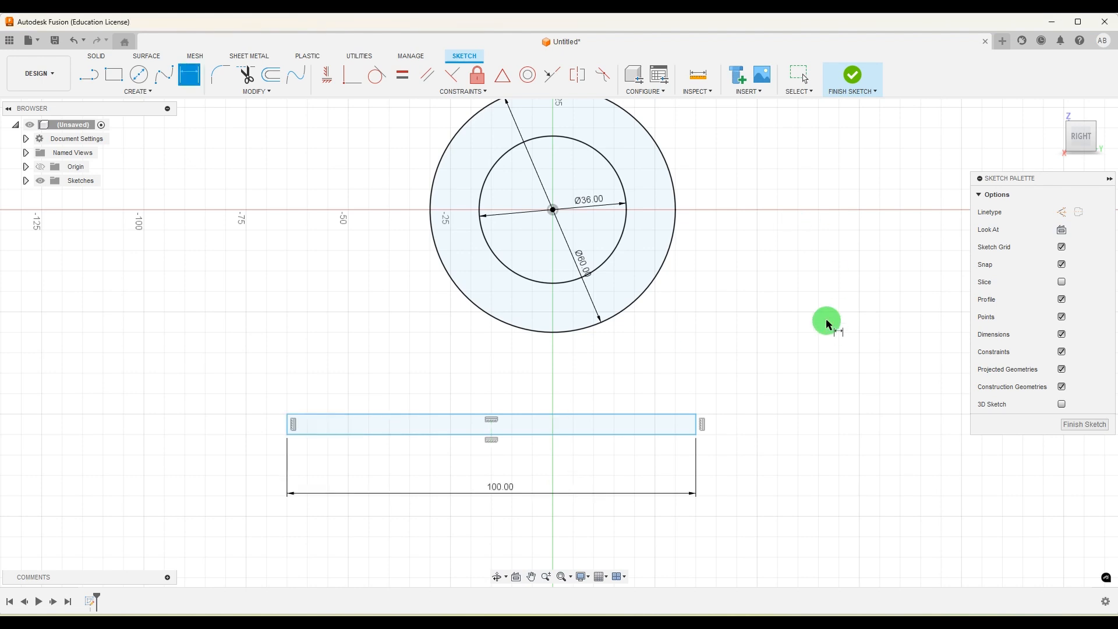
- Set the horizontal distance from the circles' centre to the rectangle's left edge to 50 mm
click(552, 210)
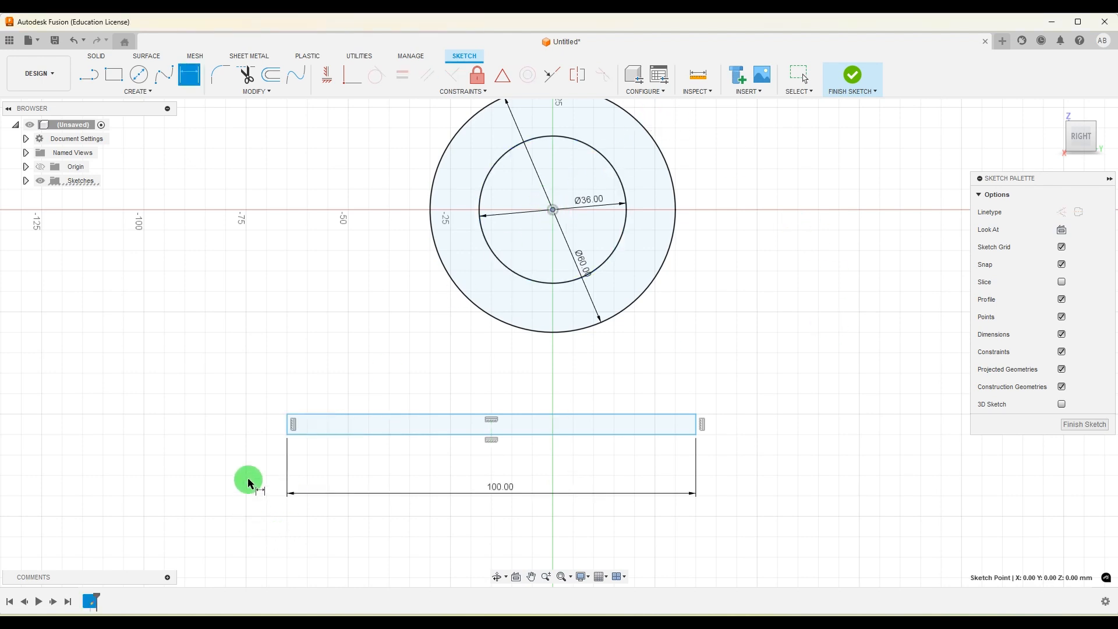
click(289, 430)
click(363, 478)
text(50)
key(Return)
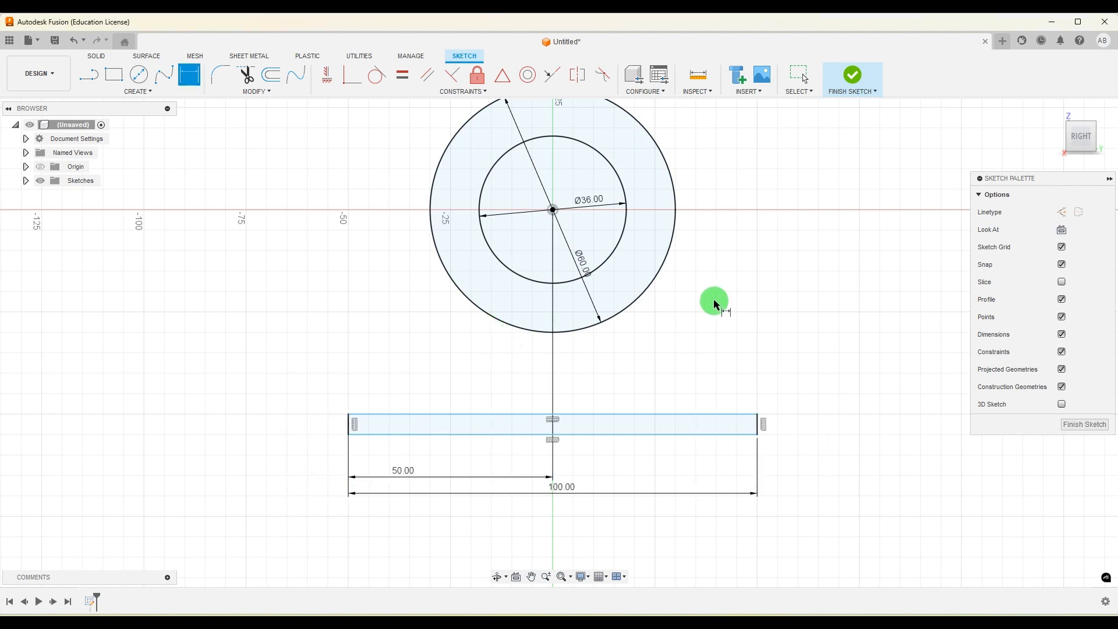
- Dimension the rectangle's right edge and set its height to 12 mm
click(759, 431)
click(837, 429)
text(12)
key(Return)
scroll(731, 331, down, 2)
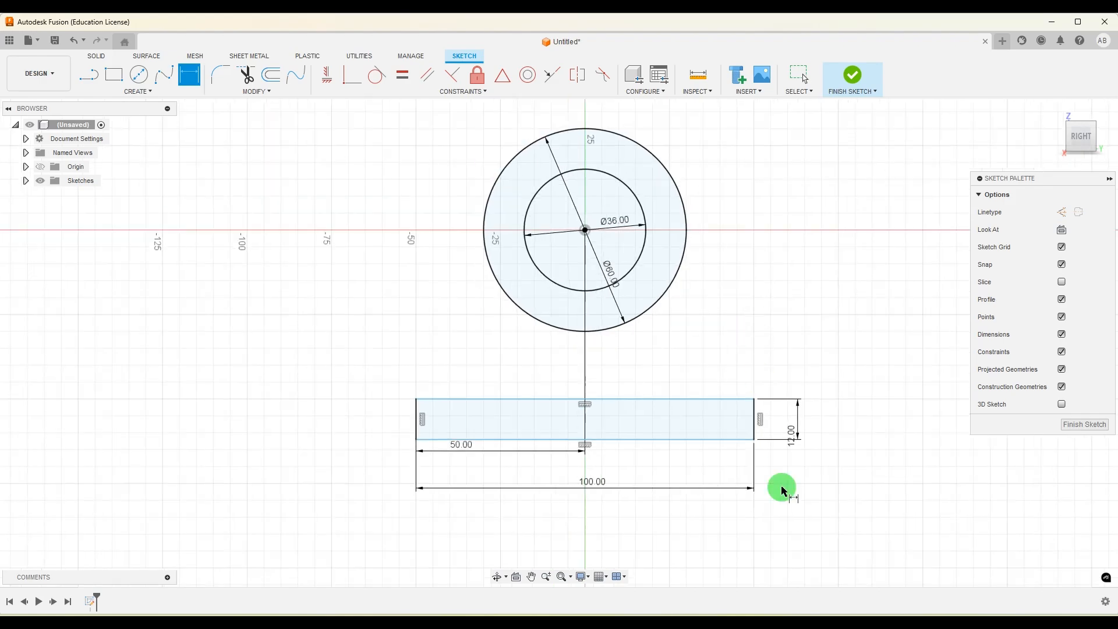
- Check the centre height in the reference drawing and set the distance from the circles' centre to the rectangle's top edge to 60 mm
click(780, 616)
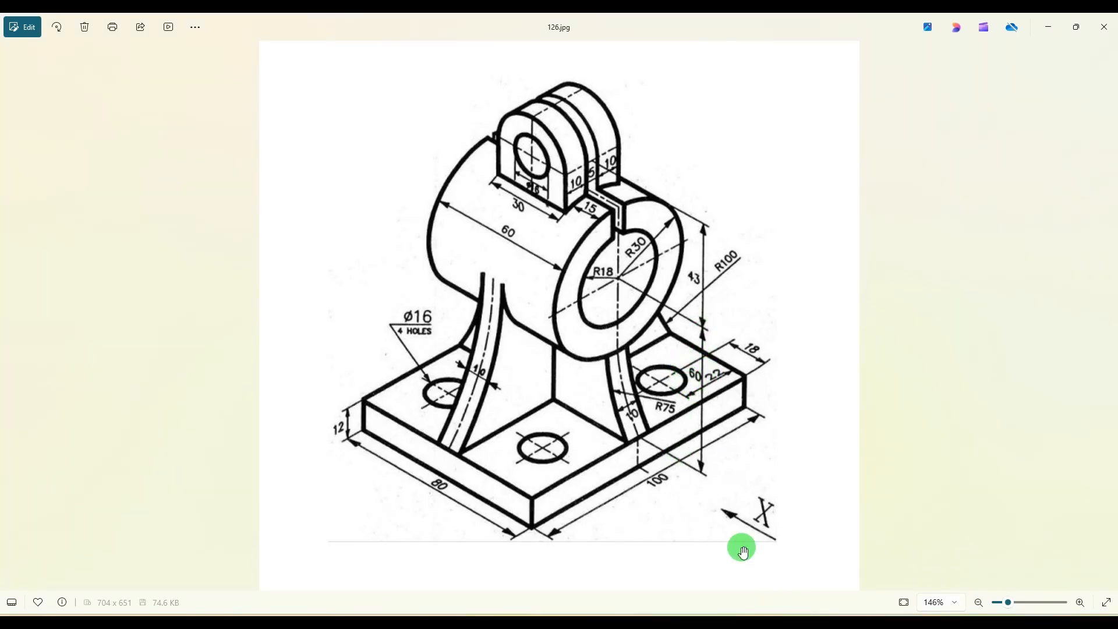
key(alt+Tab)
click(499, 307)
click(114, 75)
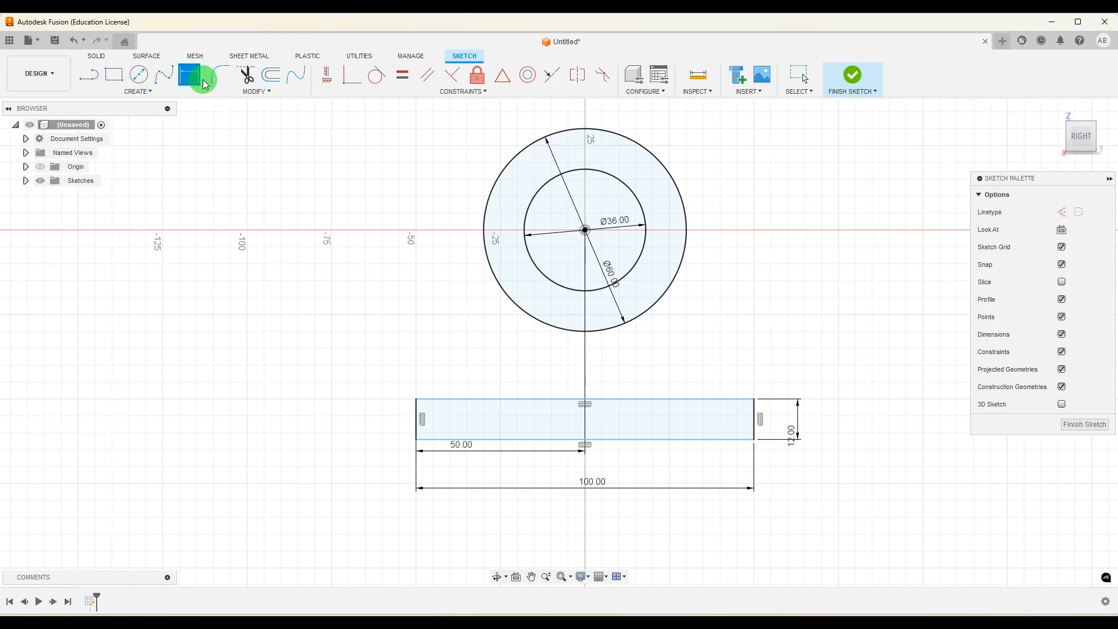
click(585, 230)
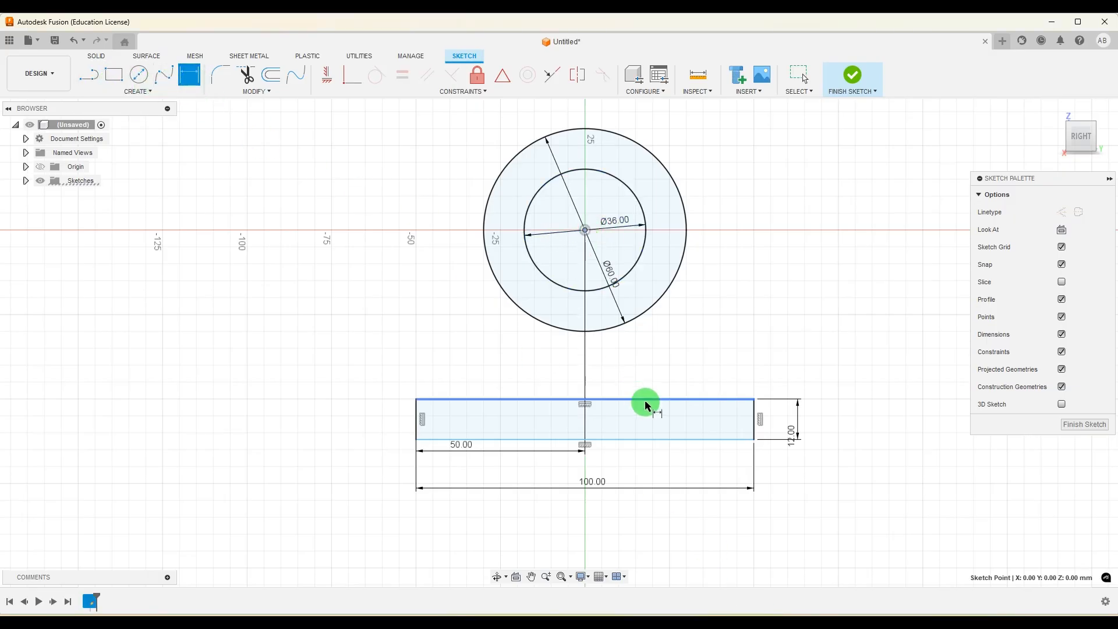
click(785, 616)
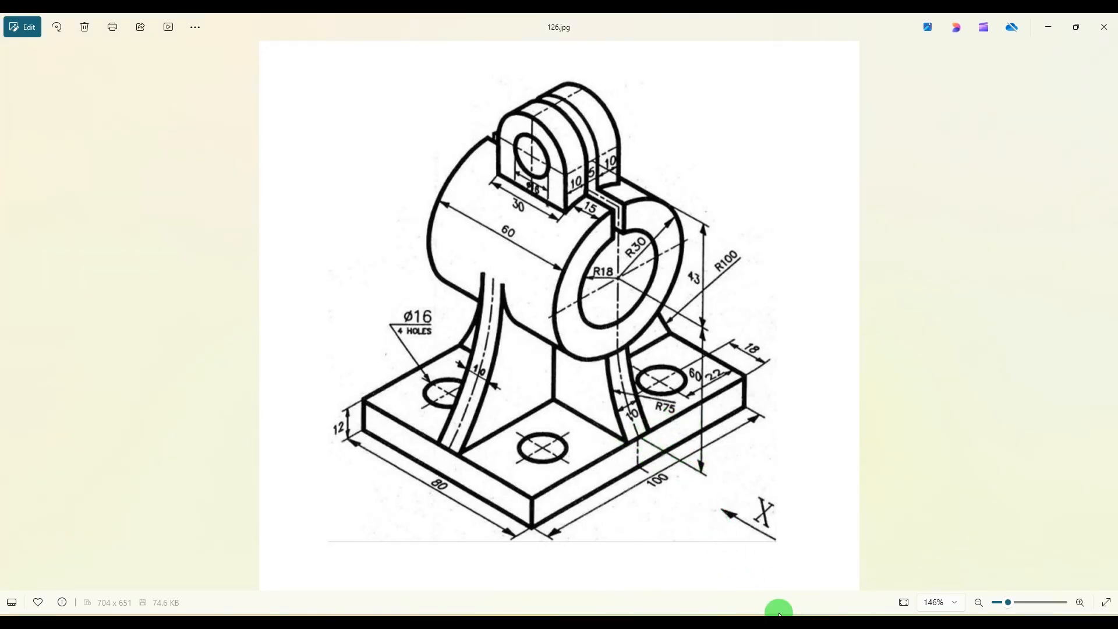
click(747, 626)
click(683, 399)
click(796, 323)
text(60)
key(Return)
scroll(669, 323, down, 3)
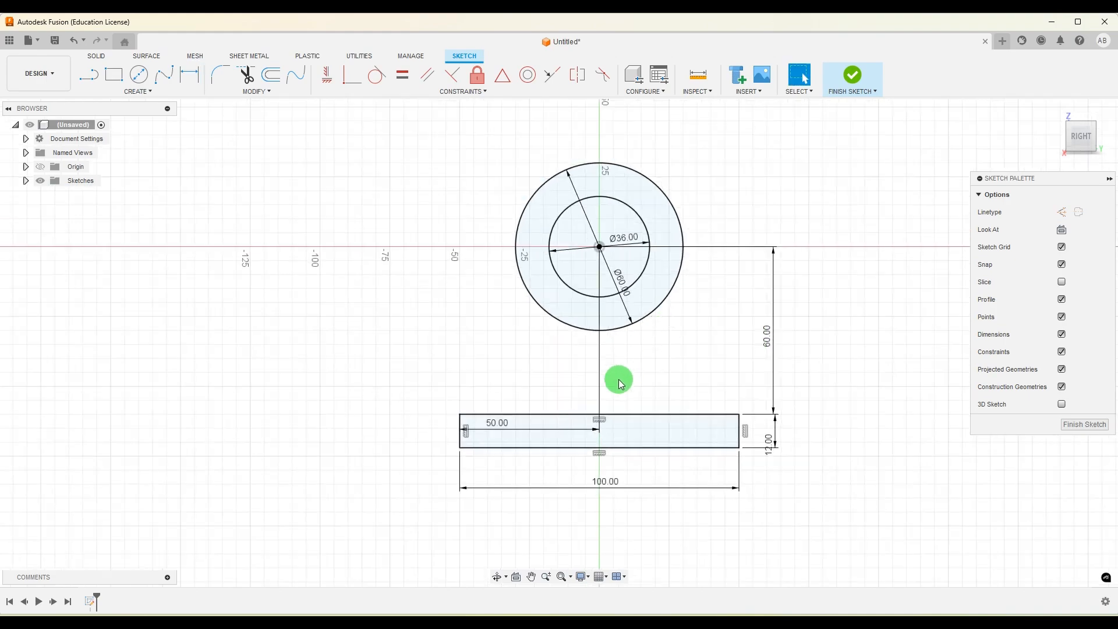
scroll(630, 395, up, 2)
- Check the reference drawing and draw a vertical line about 30 mm long upward from the inner circle, just left of the vertical axis
click(769, 622)
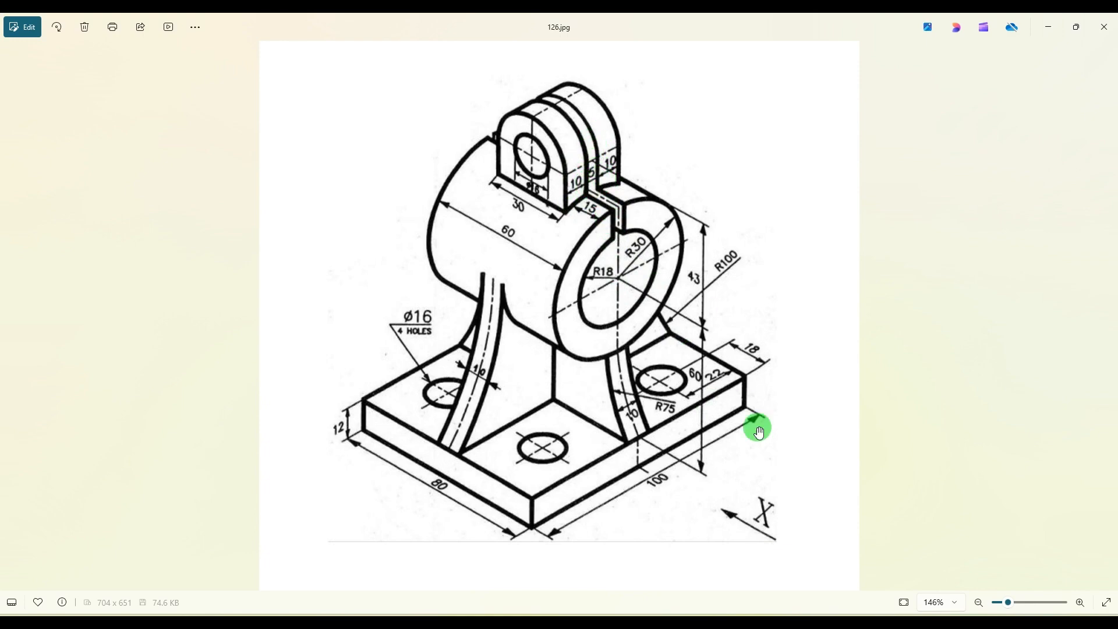
click(756, 625)
scroll(649, 440, down, 4)
scroll(621, 310, up, 4)
click(93, 80)
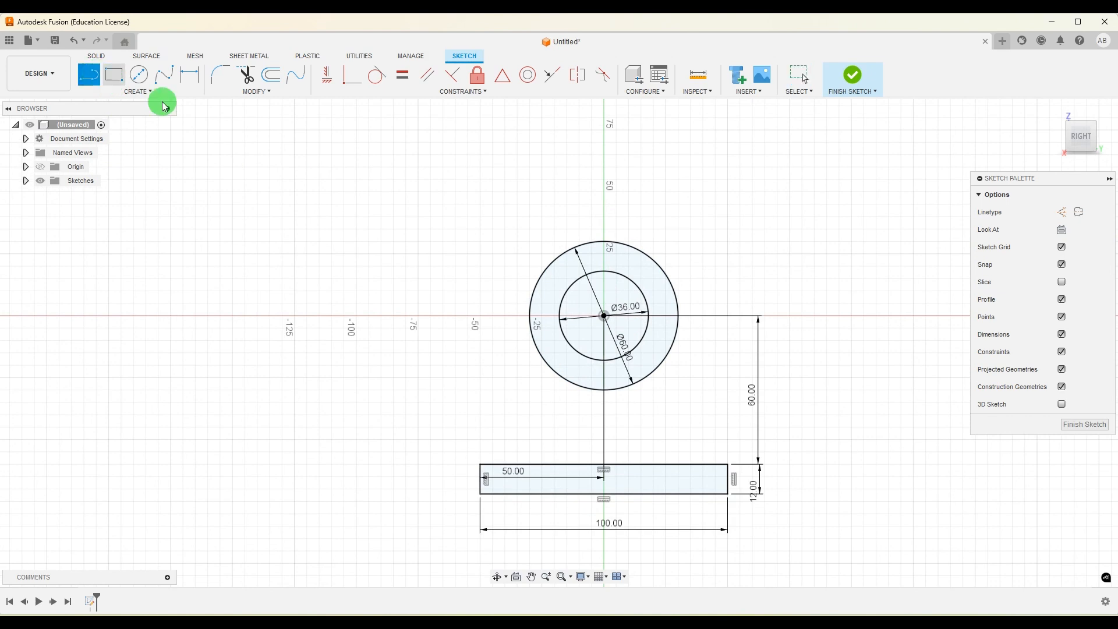
scroll(605, 239, up, 3)
click(592, 285)
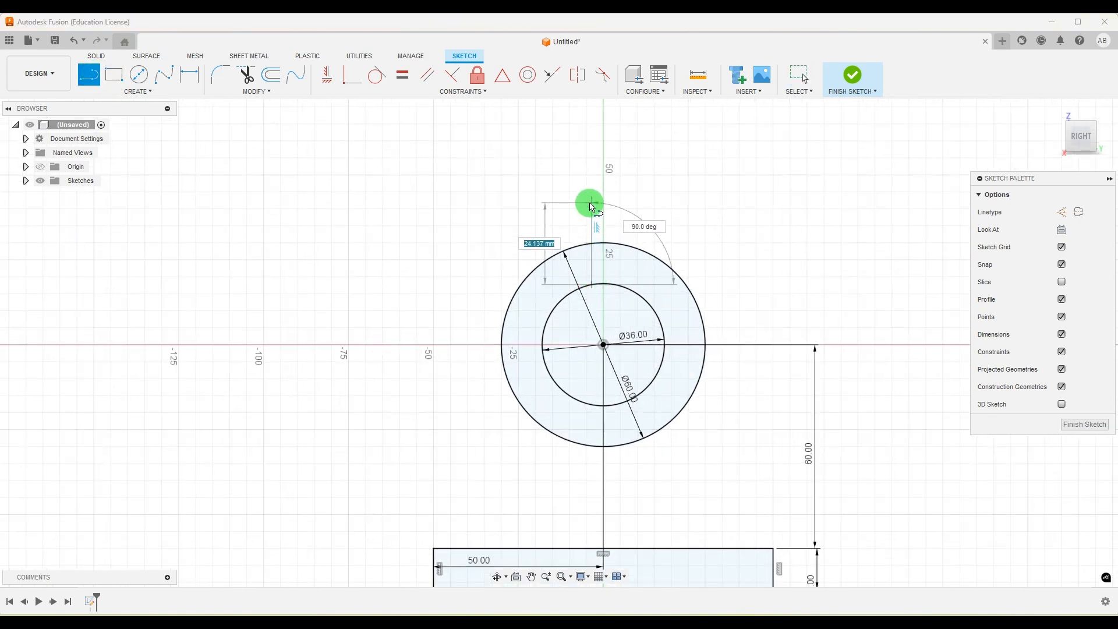
click(591, 183)
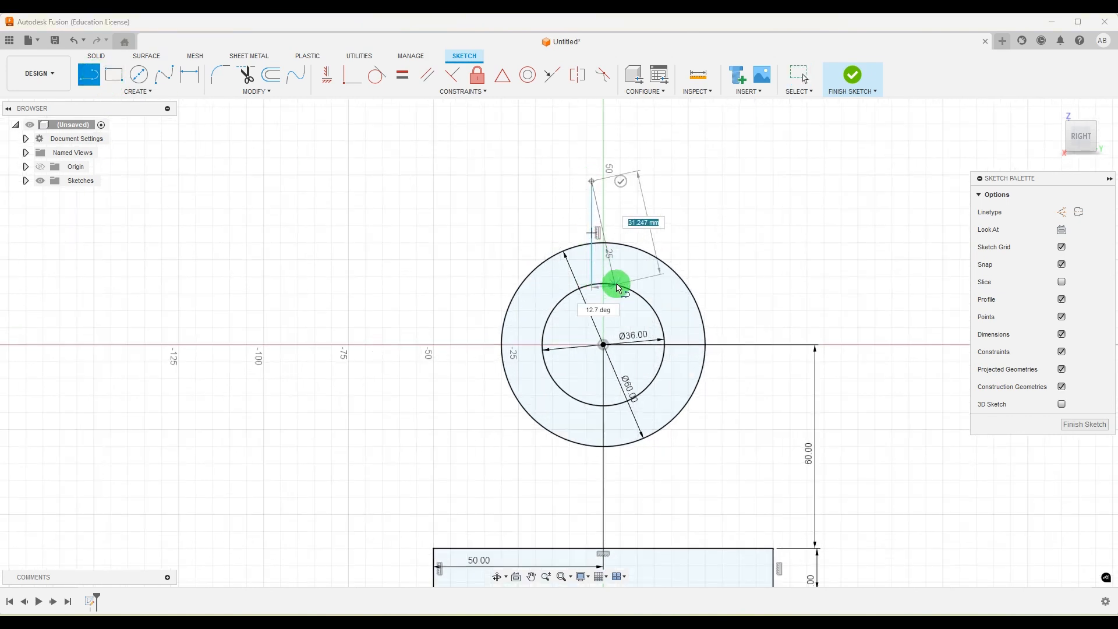
key(Escape)
- Draw a second parallel vertical line about 31 mm long upward from the inner circle, just right of the vertical axis
click(86, 81)
scroll(649, 316, up, 2)
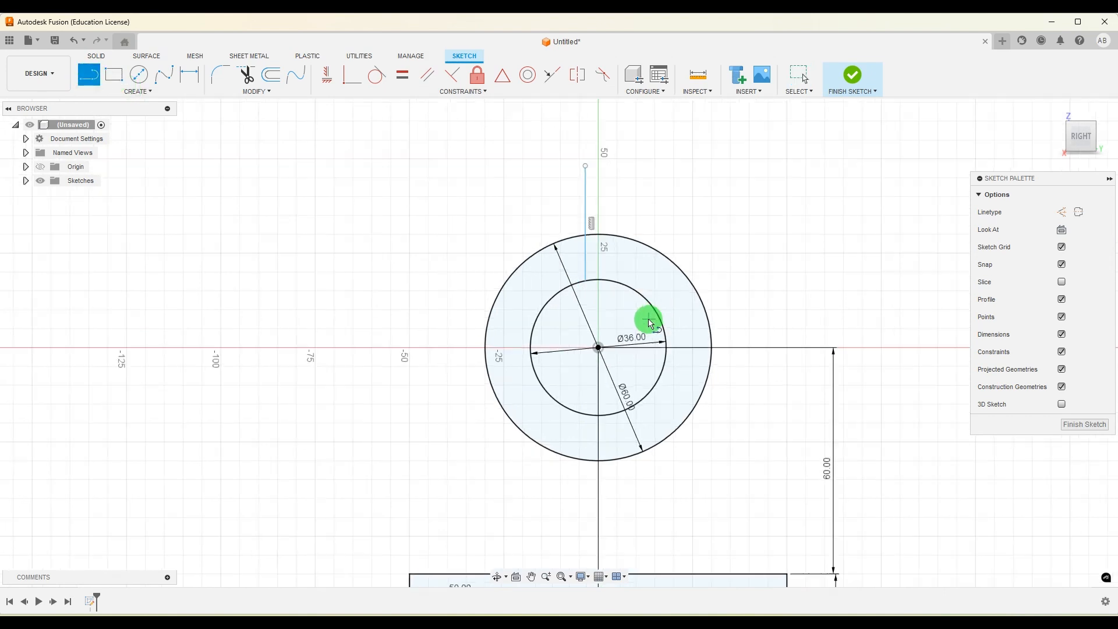
click(603, 276)
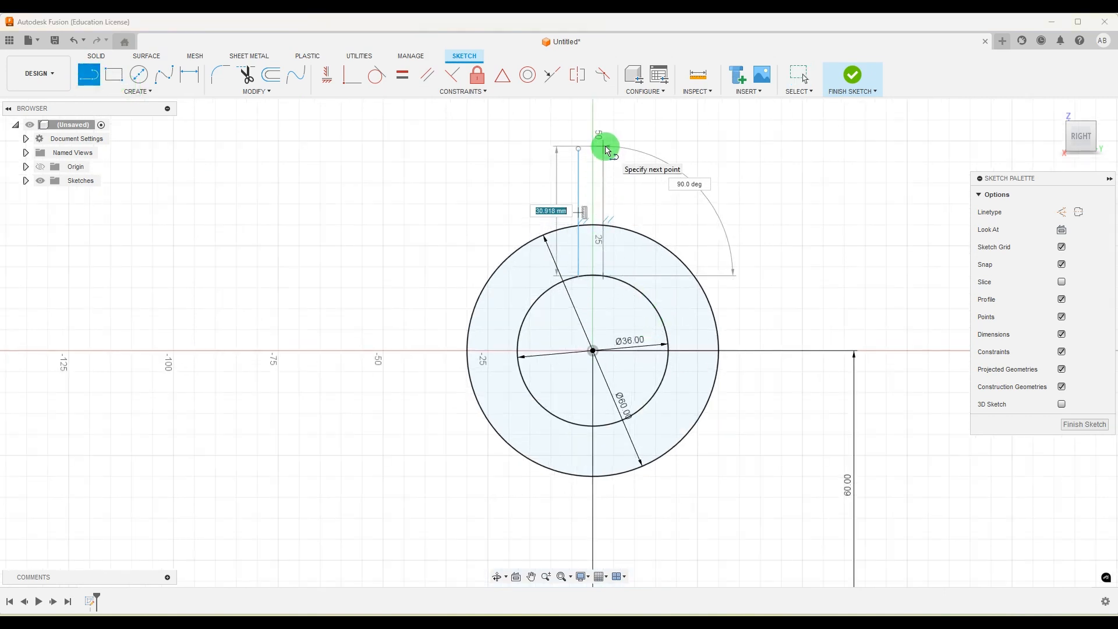
click(604, 146)
key(Escape)
- Set the horizontal distance from the circles' centre to the left slot line to 2.5 mm
click(185, 82)
scroll(503, 314, down, 1)
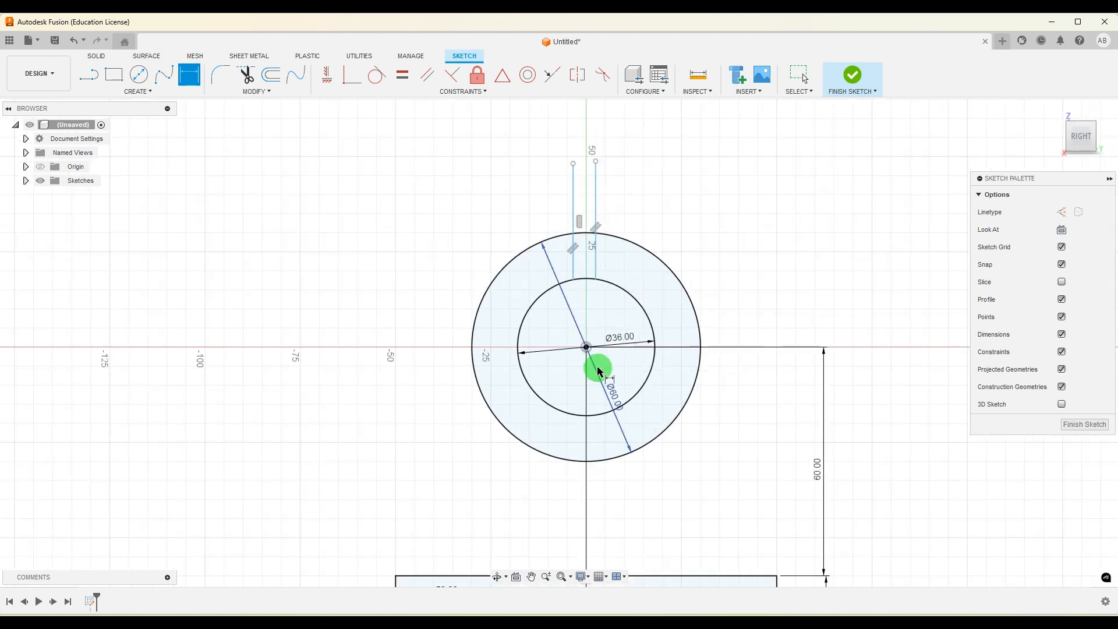
click(589, 349)
scroll(576, 262, up, 2)
click(570, 265)
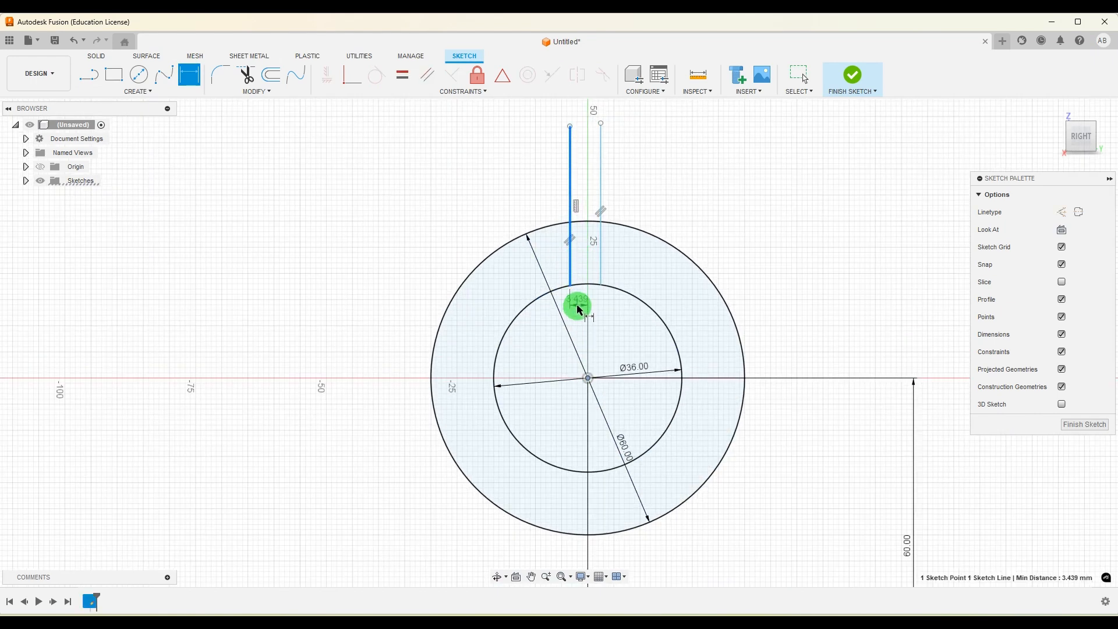
click(582, 316)
text(2.5)
key(Return)
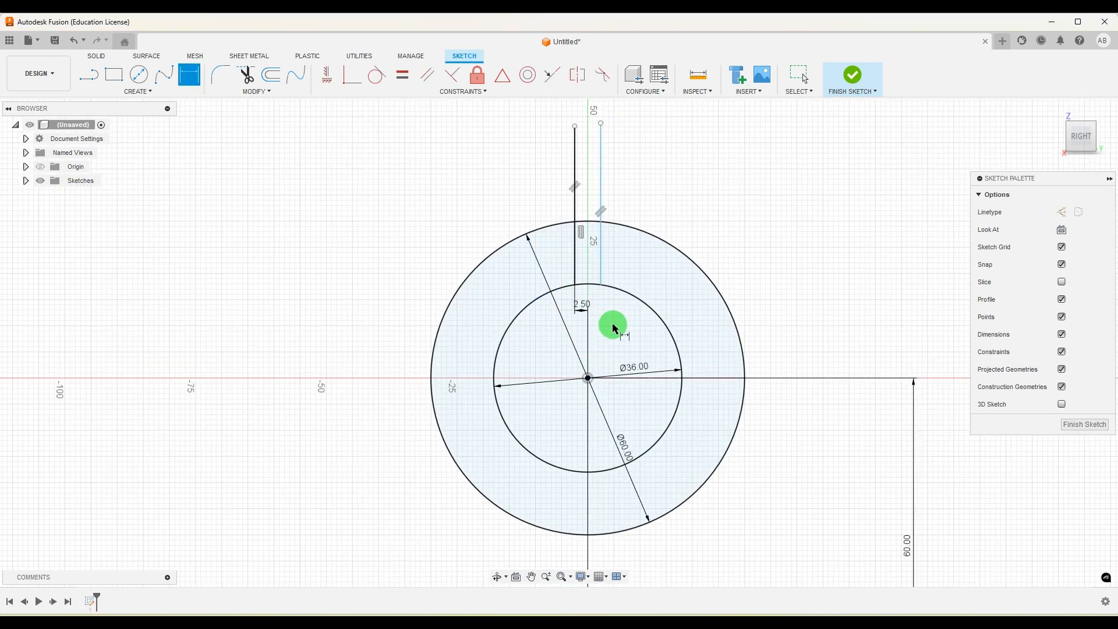
- Set the spacing between the two vertical slot lines to 5 mm
click(606, 198)
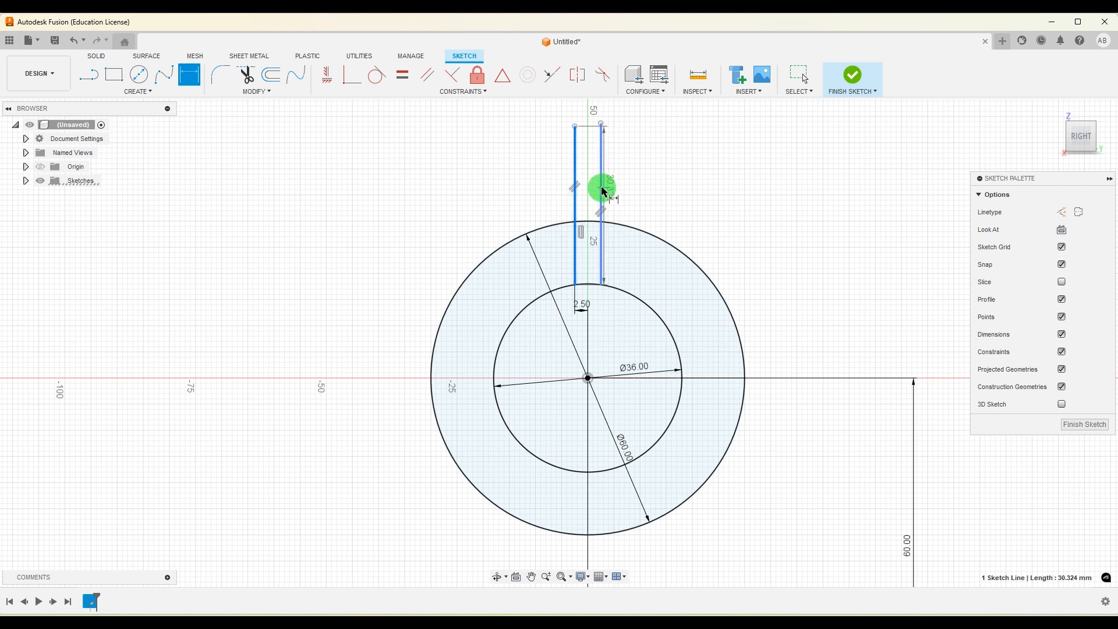
scroll(600, 216, up, 2)
click(588, 211)
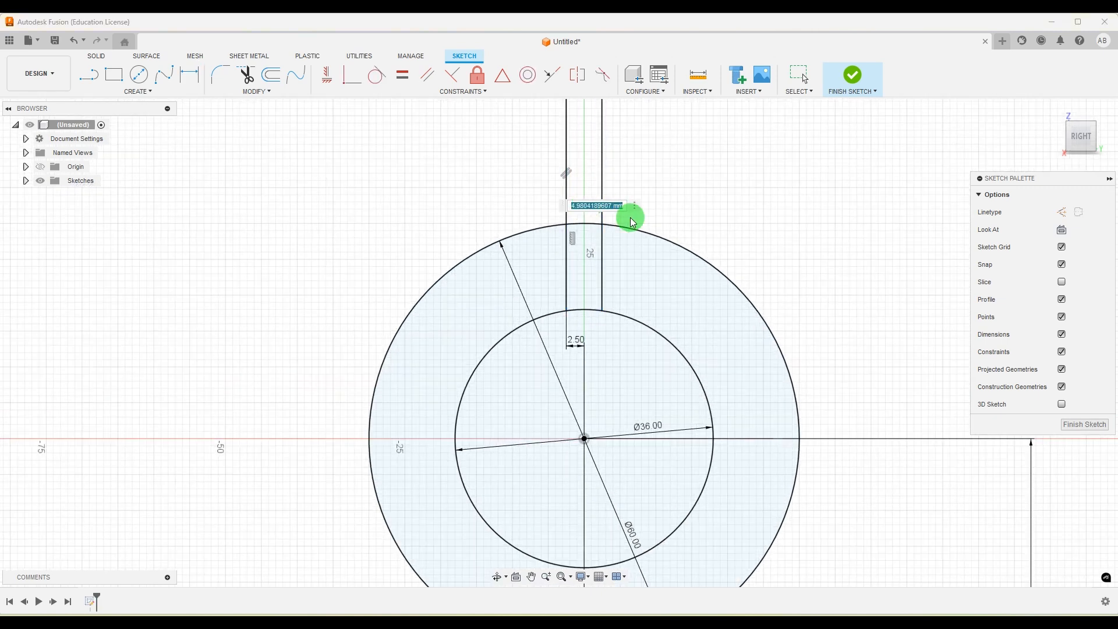
key(Escape)
scroll(736, 243, down, 2)
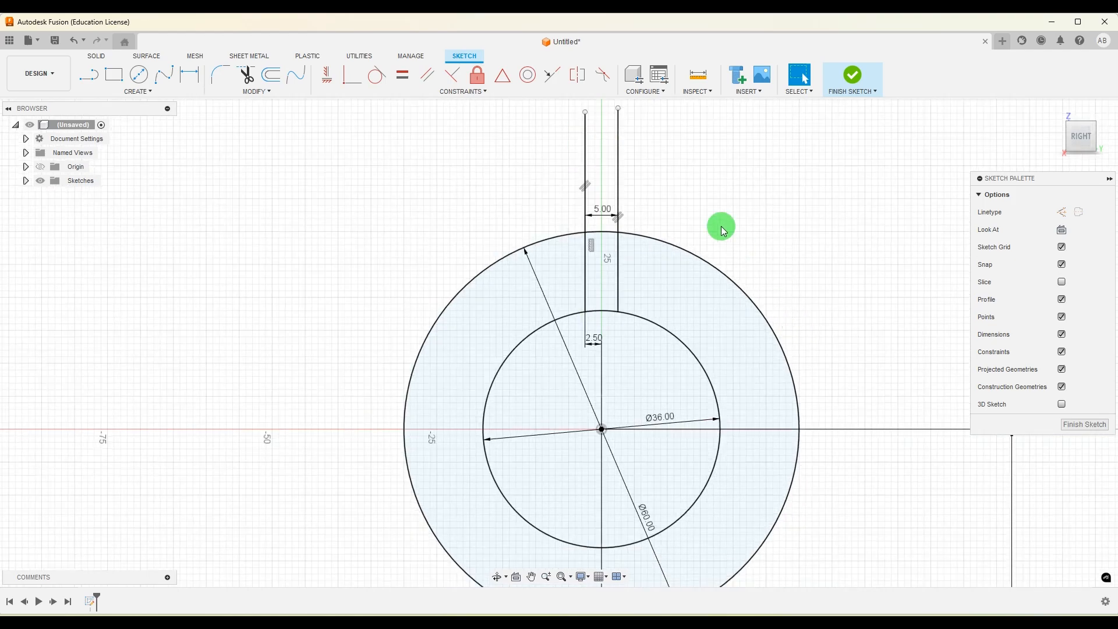
scroll(644, 167, down, 2)
scroll(704, 172, up, 3)
scroll(721, 295, down, 2)
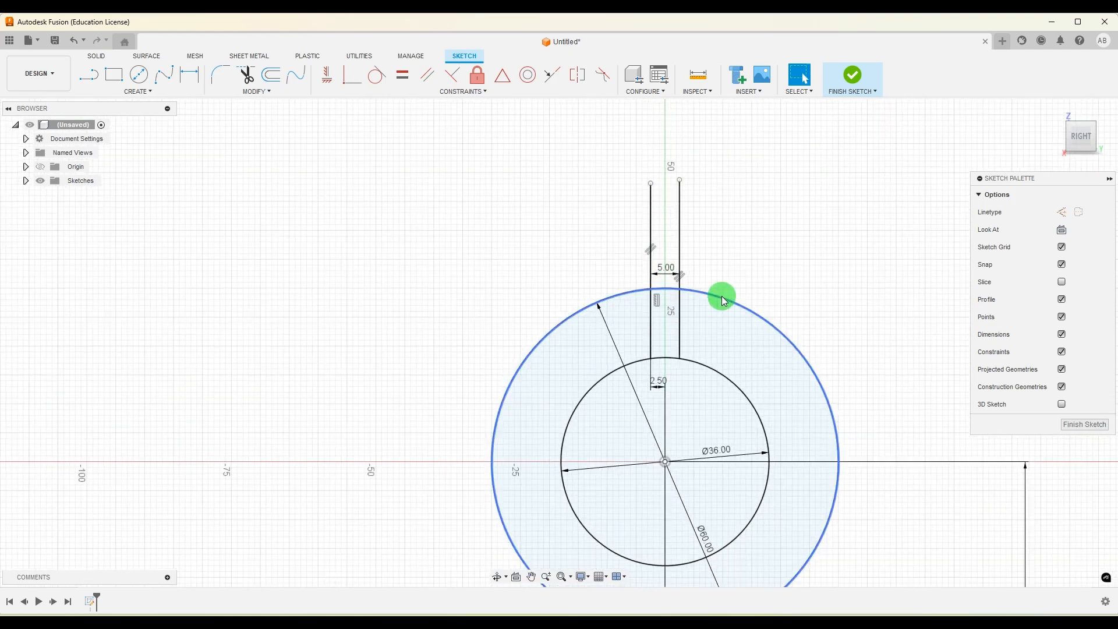
- Check the reference drawing and draw a vertical line about 19 mm long upward from the outer circle, left of the slot lines
key(alt+Tab)
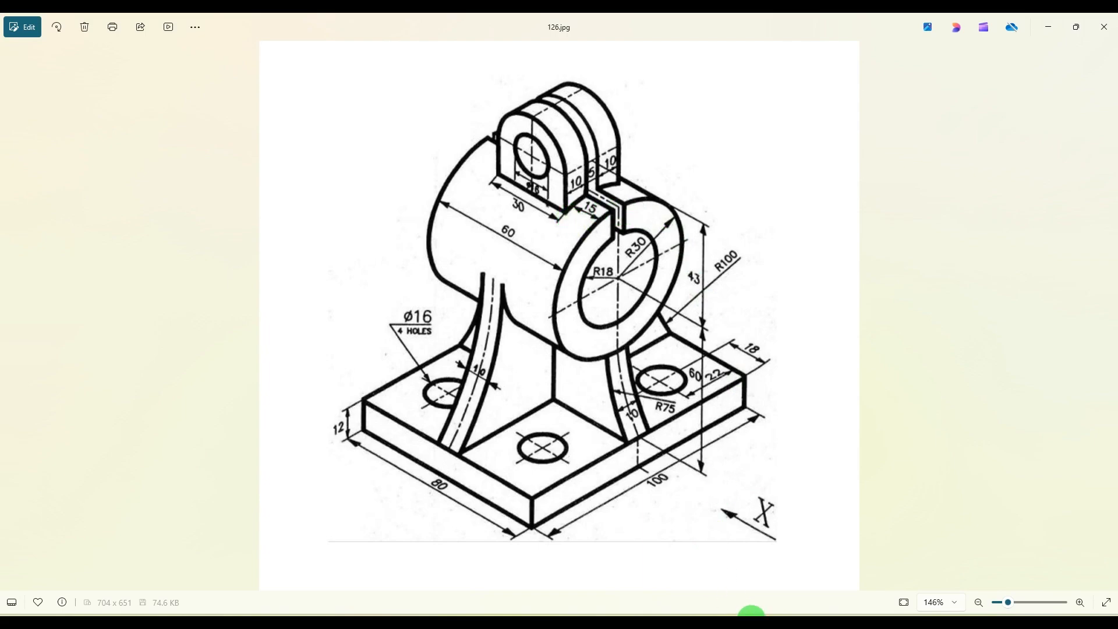
click(751, 621)
click(93, 85)
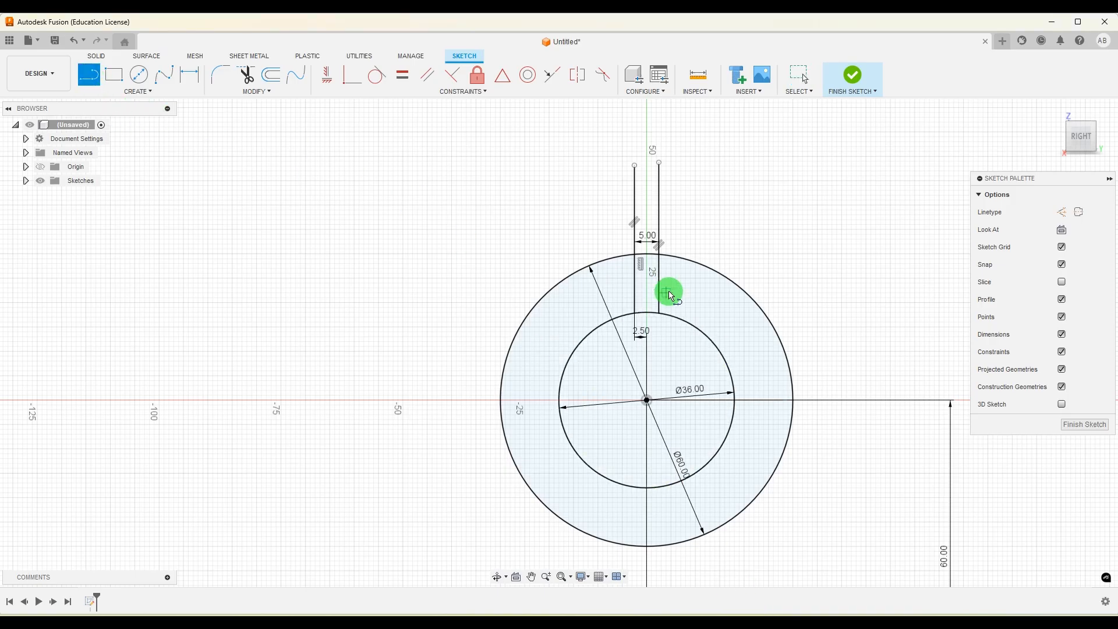
scroll(669, 284, up, 2)
click(602, 253)
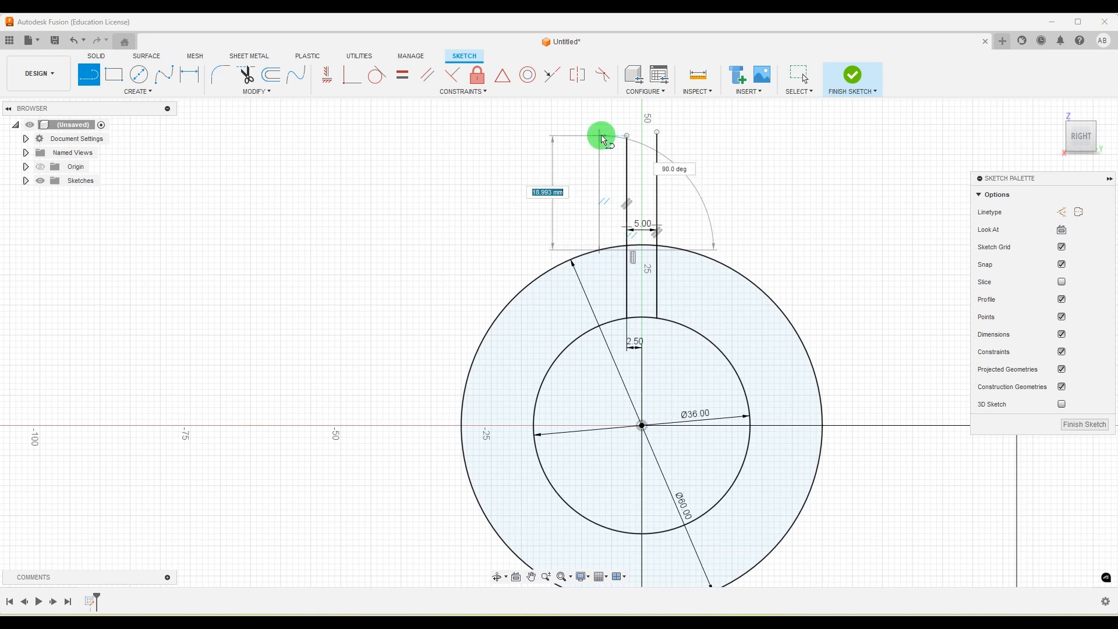
click(600, 136)
key(Escape)
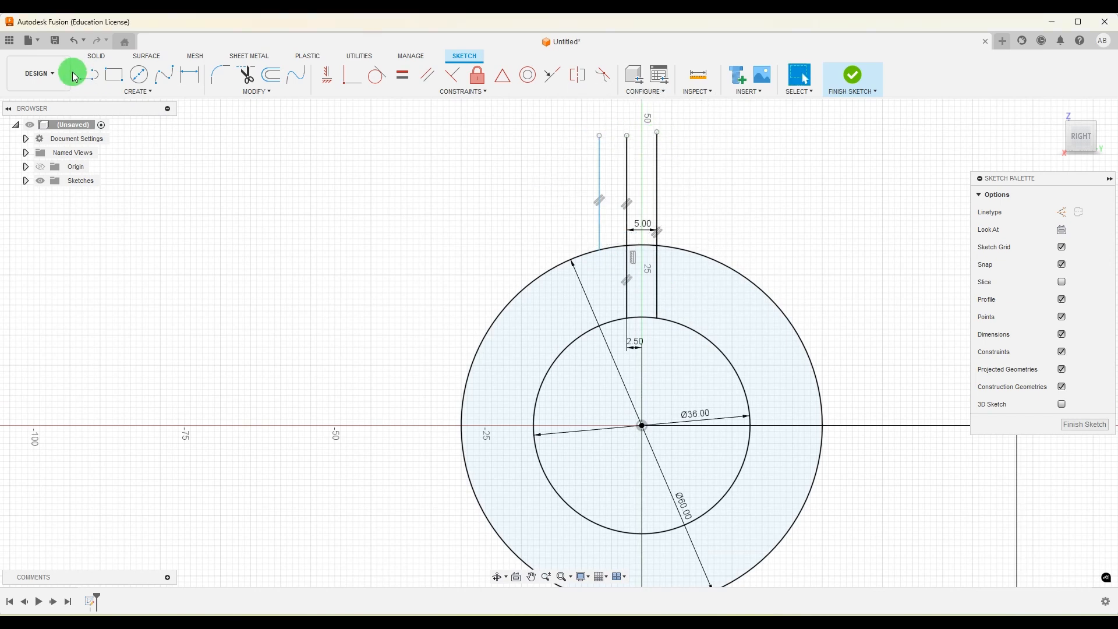
- Draw a matching vertical line upward from the outer circle, just right of the slot lines
click(94, 82)
scroll(694, 227, up, 2)
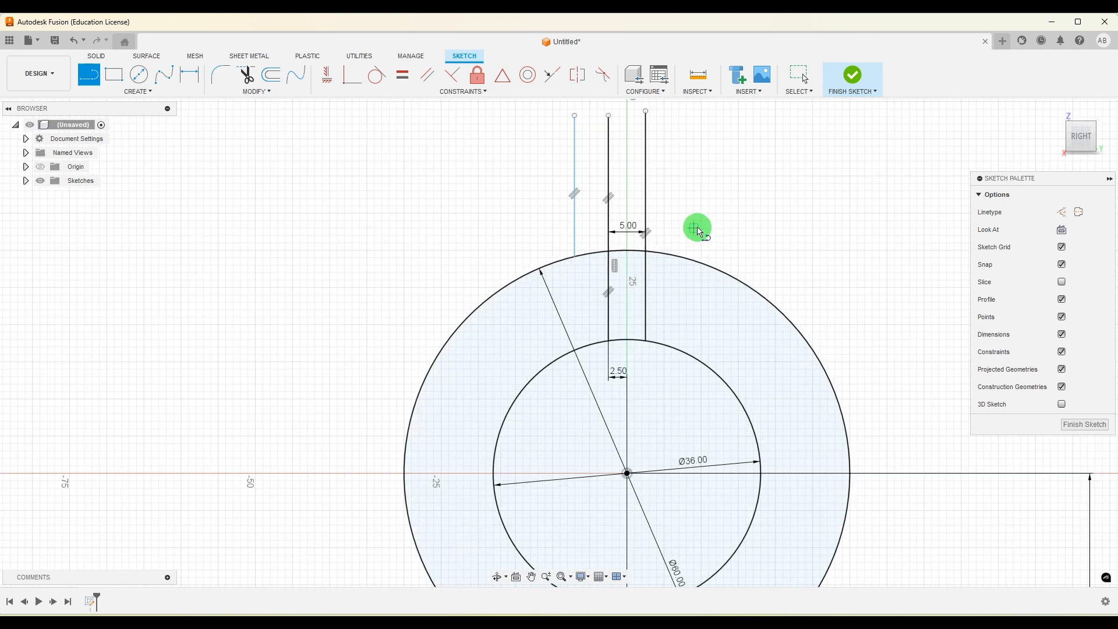
click(671, 256)
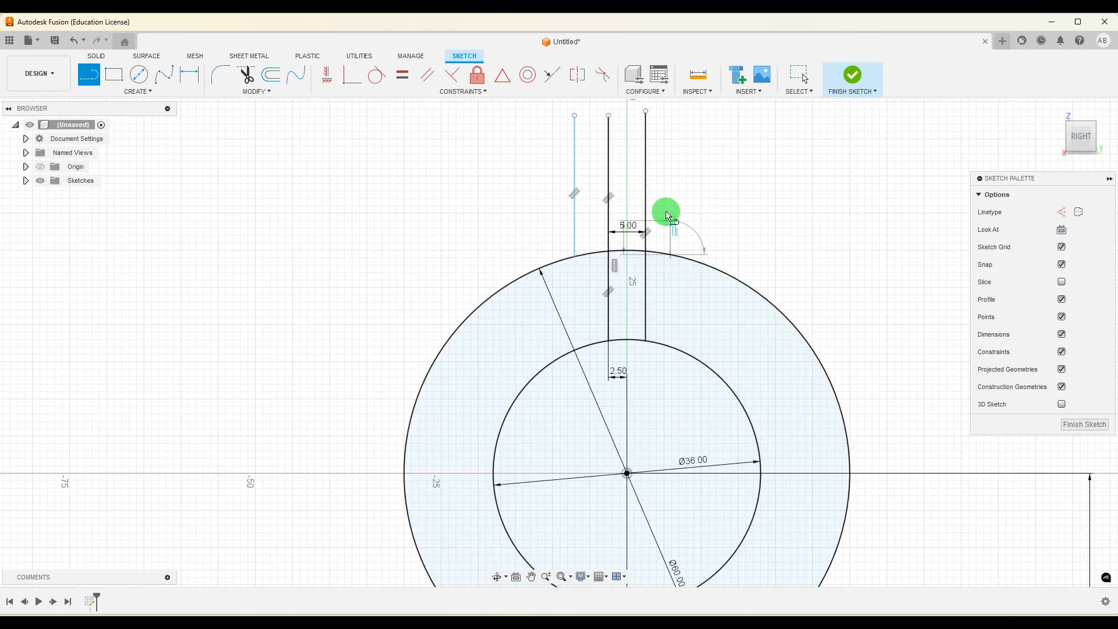
click(673, 111)
key(Escape)
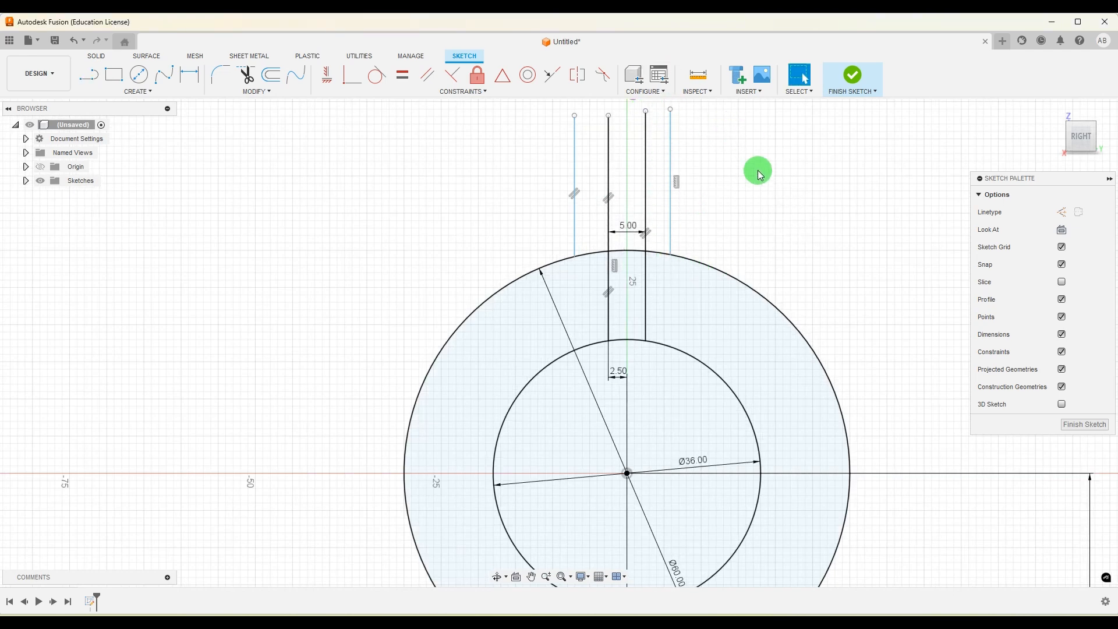
- Close the top of the left lug with a horizontal line from its outer line to the left slot line
scroll(665, 128, down, 2)
click(88, 75)
scroll(573, 162, up, 2)
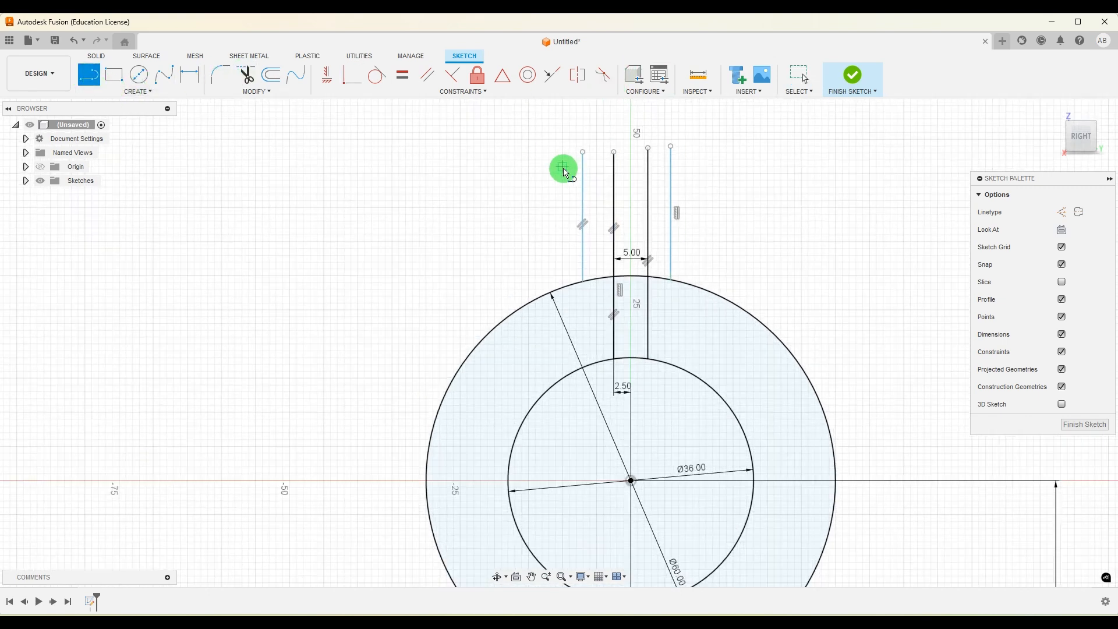
click(585, 151)
click(621, 153)
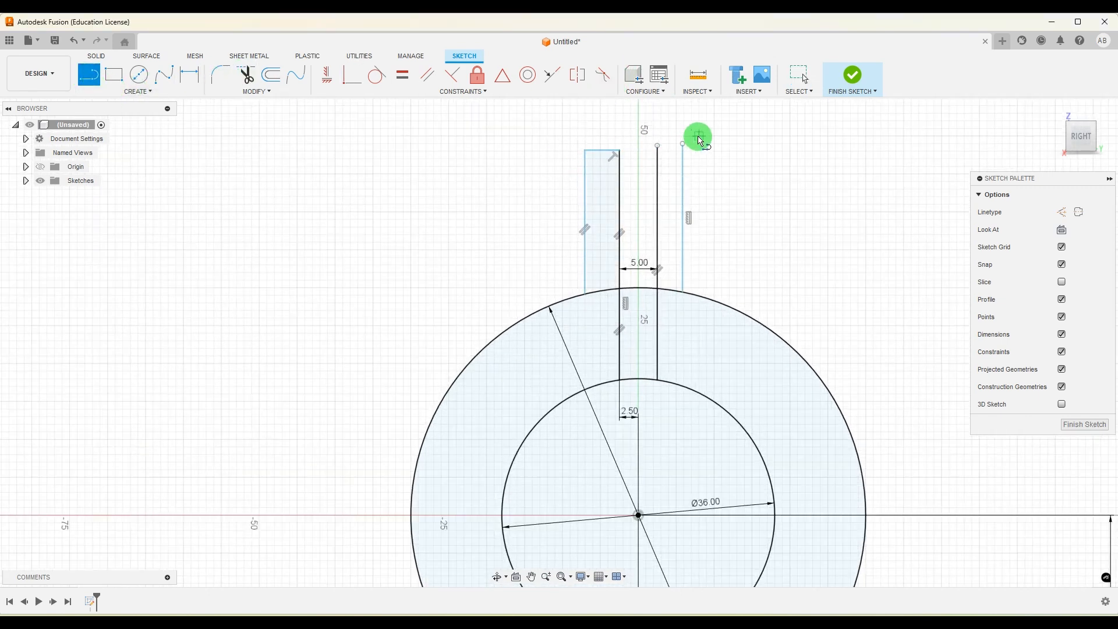
key(Escape)
- Close the top of the right lug with a horizontal line about 3.3 mm long from the right slot line to its outer line
click(95, 81)
scroll(702, 163, up, 2)
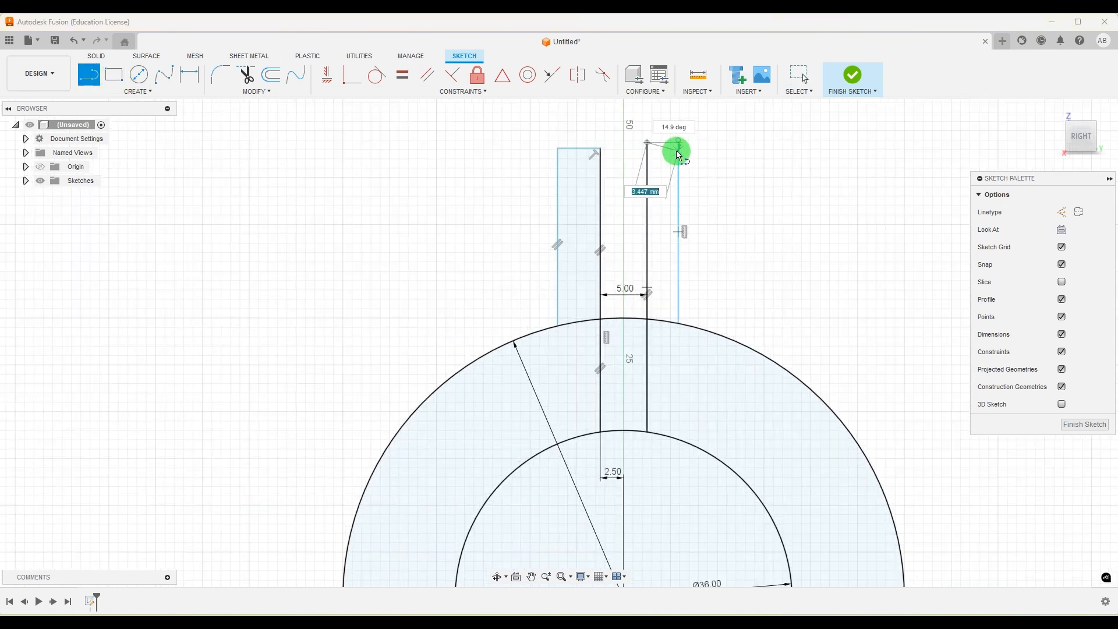
scroll(679, 152, up, 2)
scroll(678, 152, up, 3)
scroll(679, 153, up, 5)
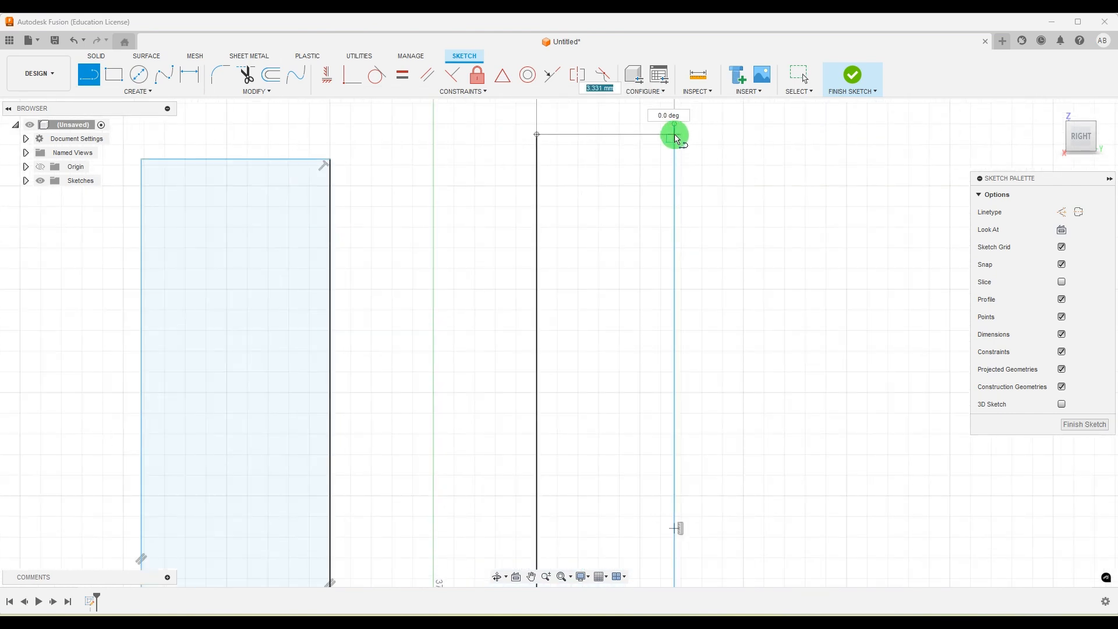
click(676, 137)
- Trim the end of the right lug's outer line that sticks out above its top edge
click(247, 75)
scroll(731, 125, up, 2)
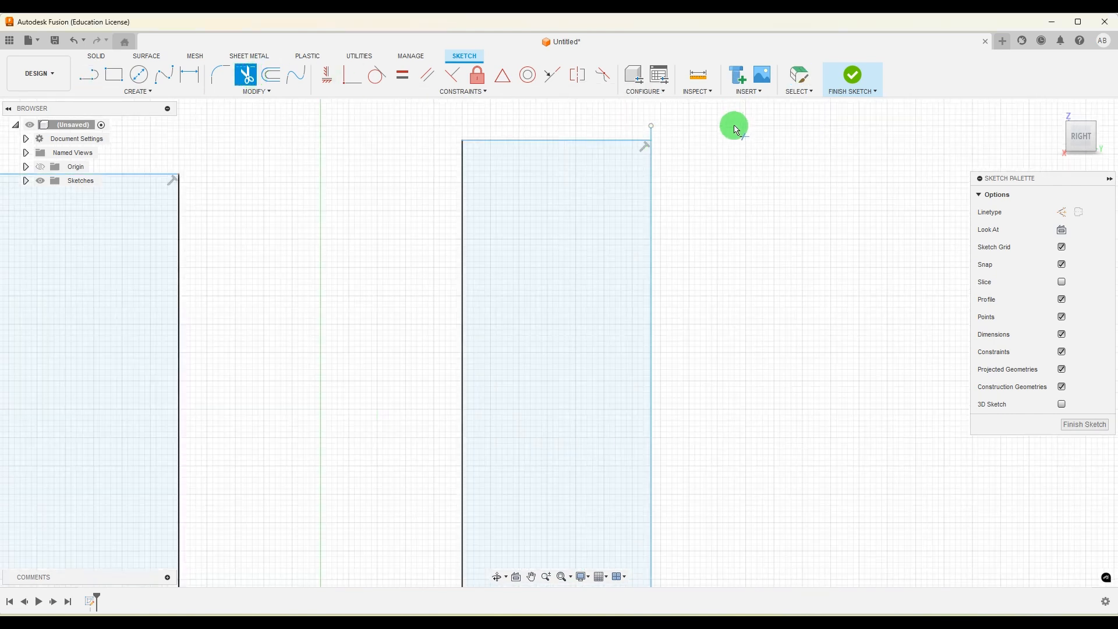
click(655, 131)
scroll(751, 192, down, 8)
scroll(757, 215, down, 6)
scroll(641, 268, down, 1)
scroll(563, 199, down, 3)
scroll(652, 442, down, 3)
scroll(801, 518, down, 1)
scroll(757, 530, up, 2)
scroll(724, 536, down, 2)
scroll(702, 542, up, 2)
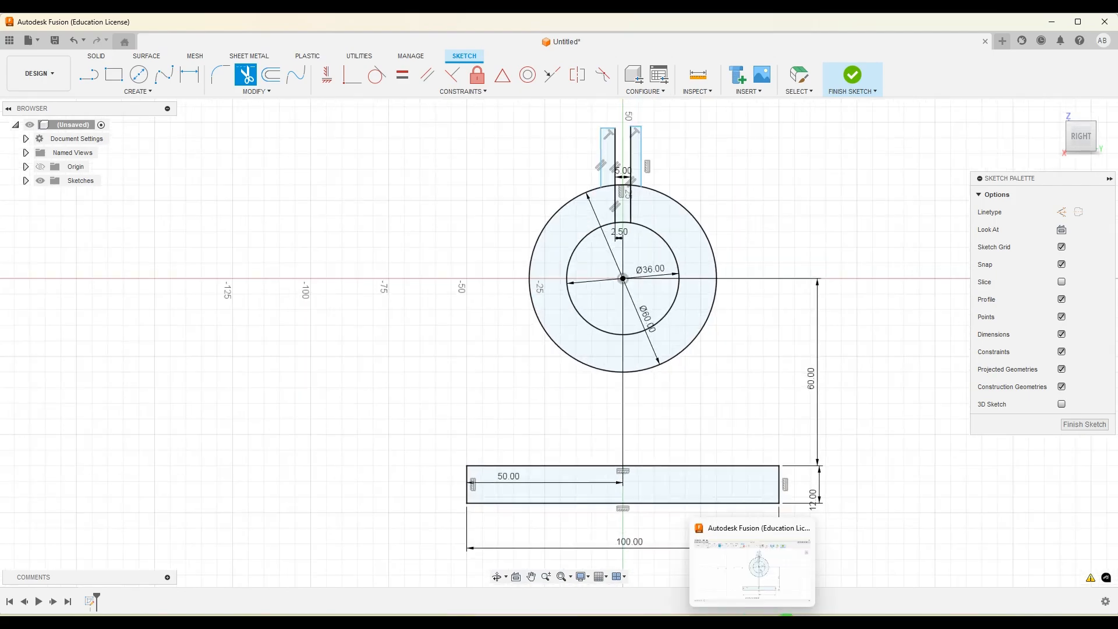
- Check the reference drawing and set the height from the circles' centre to the right lug's top edge to 58 mm
click(787, 624)
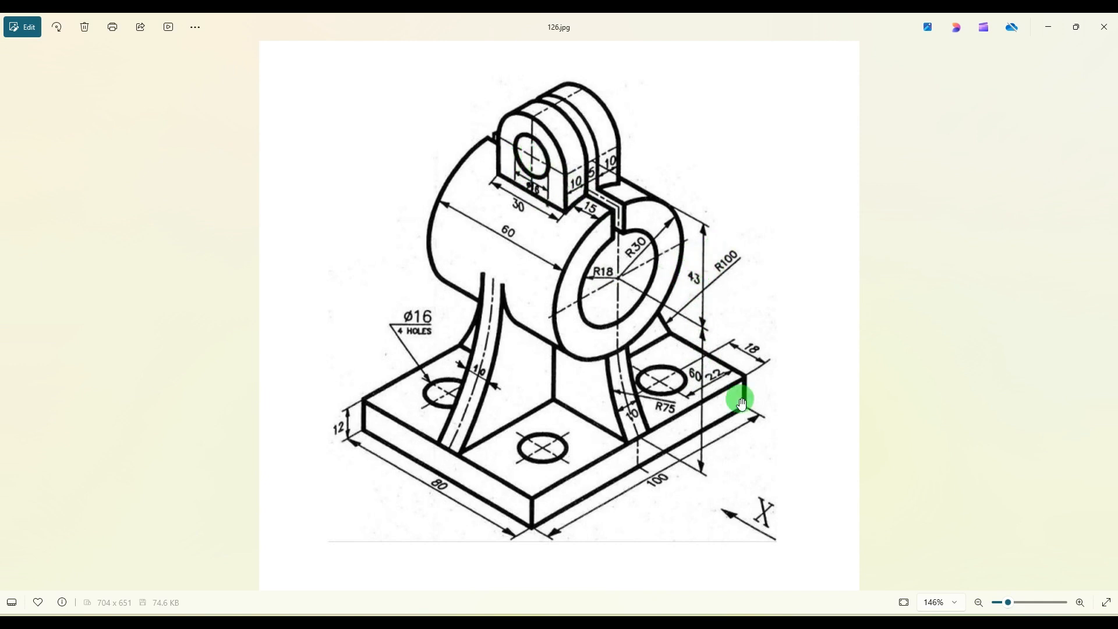
click(752, 624)
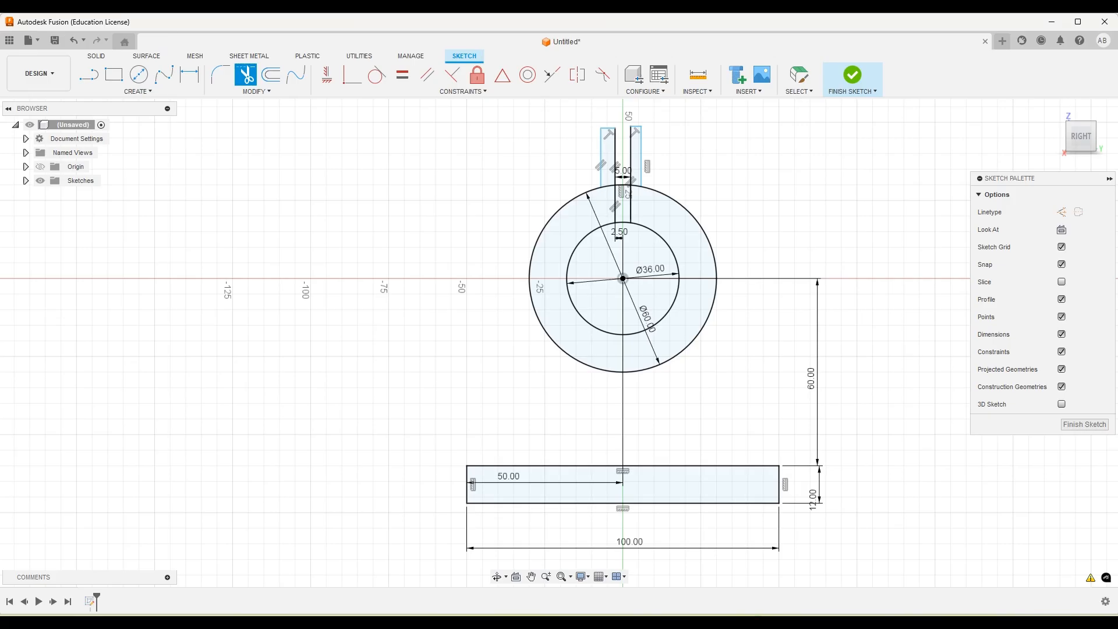
scroll(699, 153, up, 1)
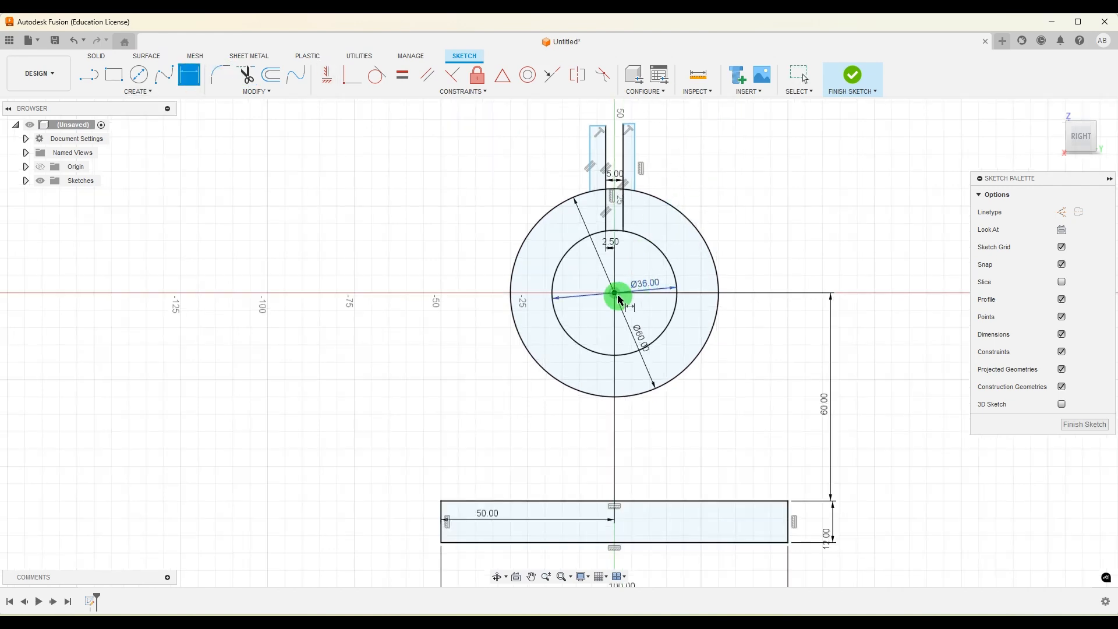
click(616, 294)
scroll(638, 123, up, 3)
click(628, 128)
click(811, 192)
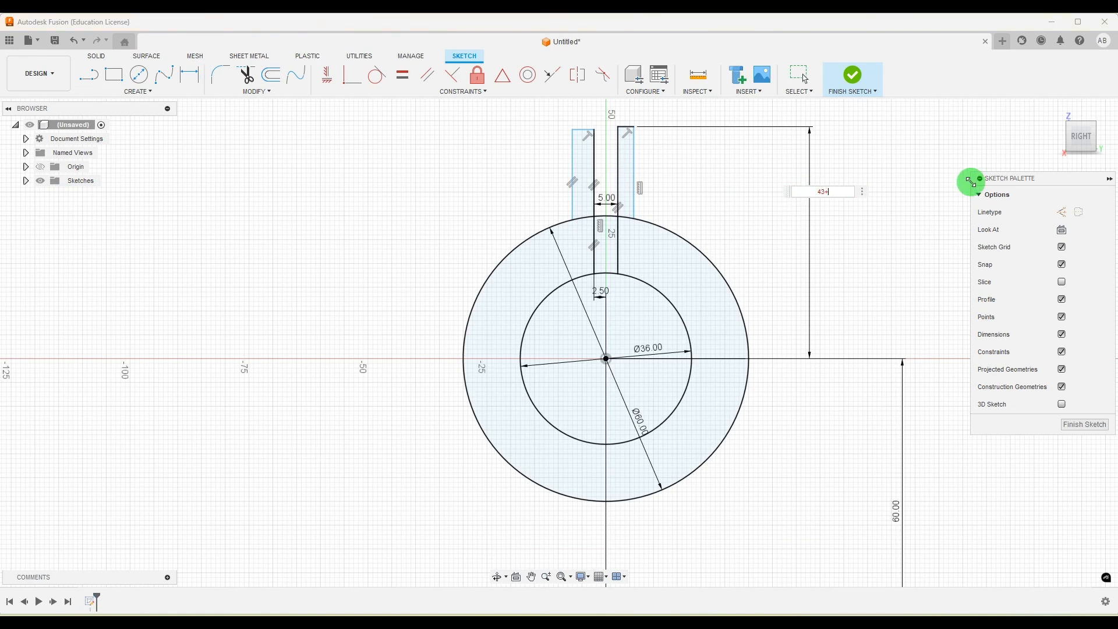
key(Return)
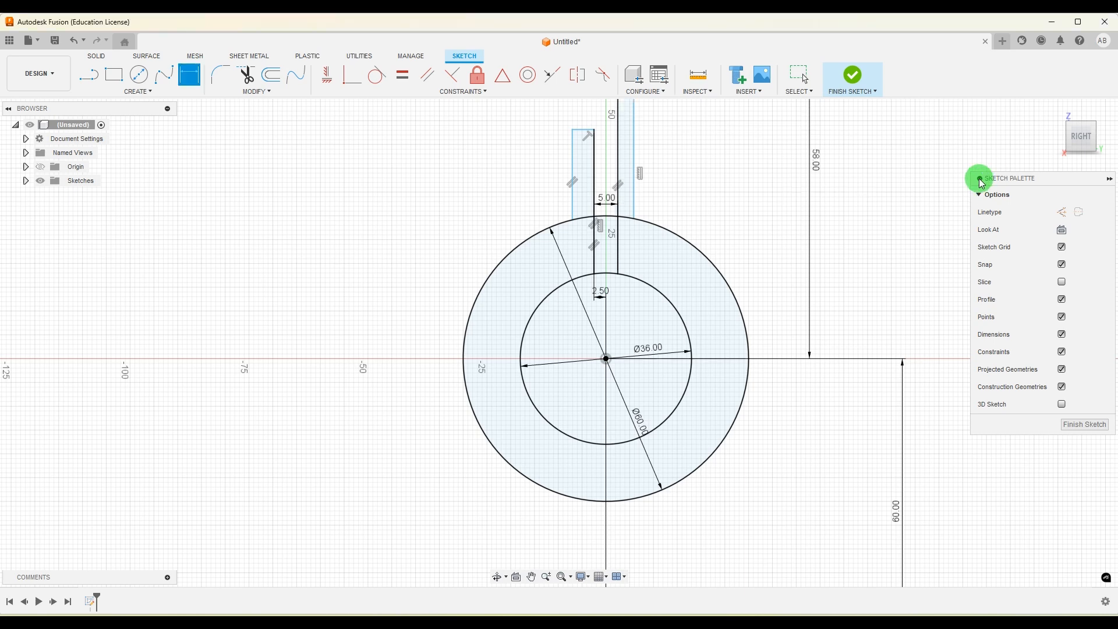
scroll(631, 250, down, 2)
scroll(614, 181, up, 1)
key(Escape)
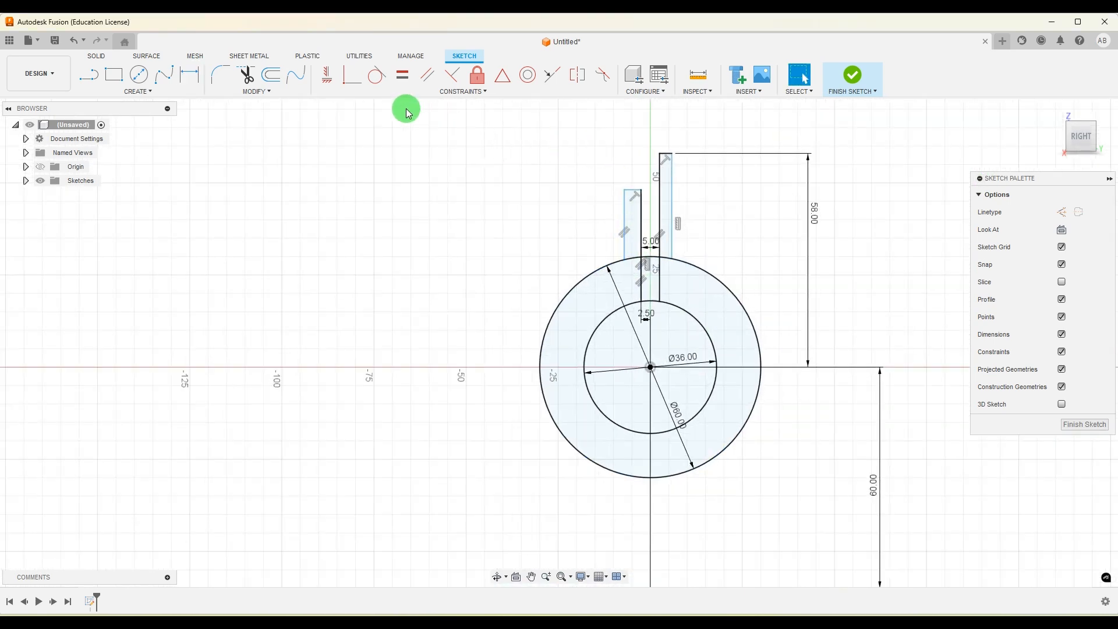
- Apply an Equal constraint to the inner vertical lines of the two lugs
scroll(614, 150, up, 1)
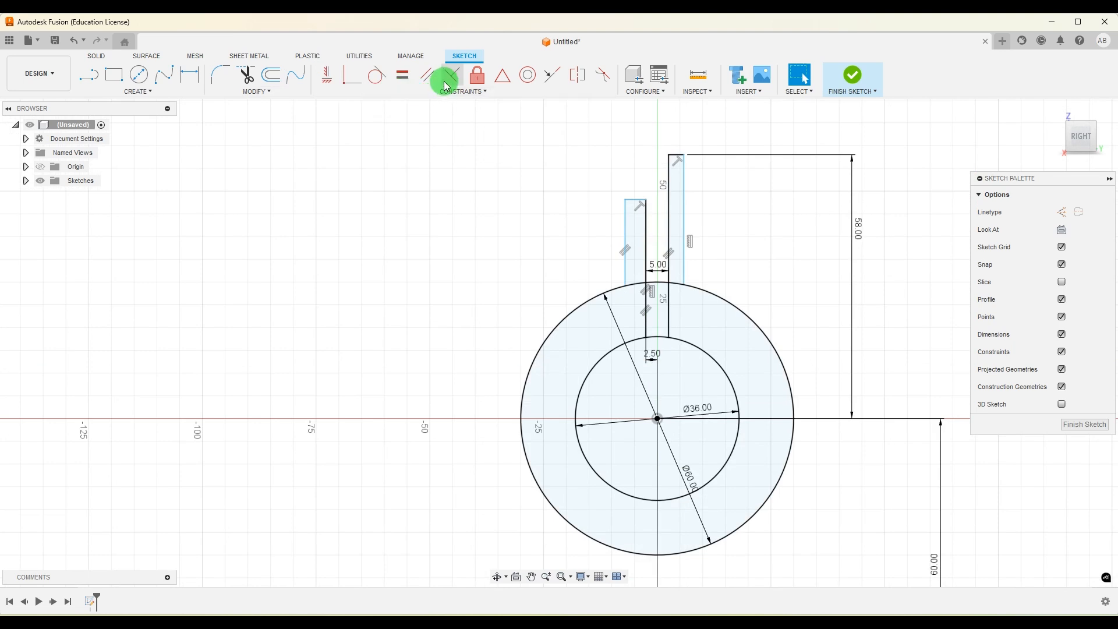
click(402, 75)
click(669, 215)
click(645, 219)
scroll(691, 227, down, 1)
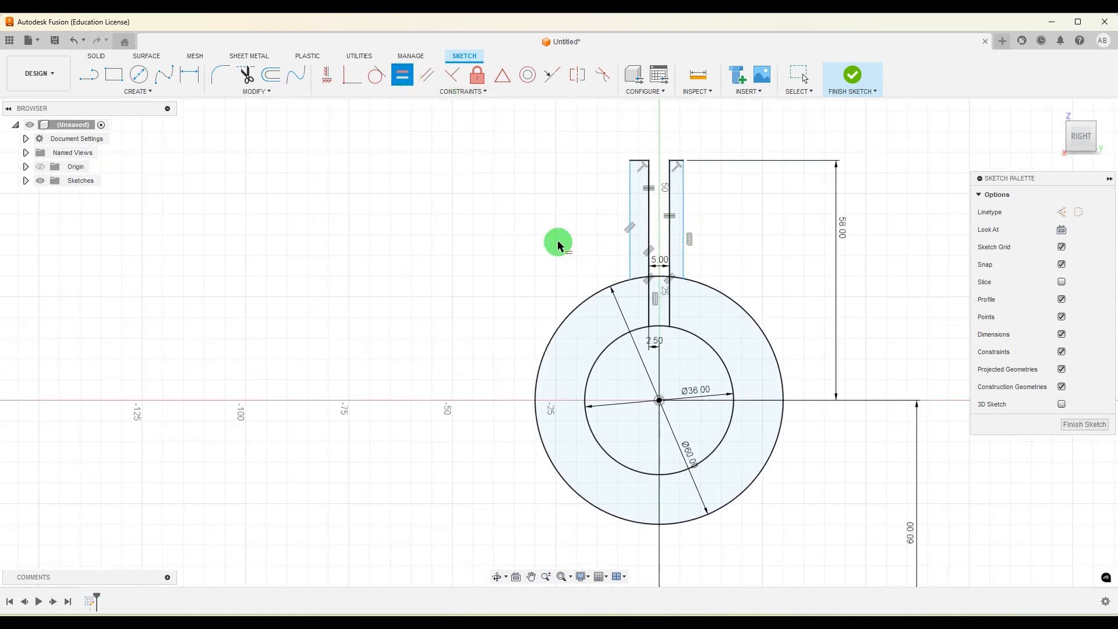
- Check the lug thickness in the reference drawing and set the left lug's top edge to 10 mm
key(alt+Tab)
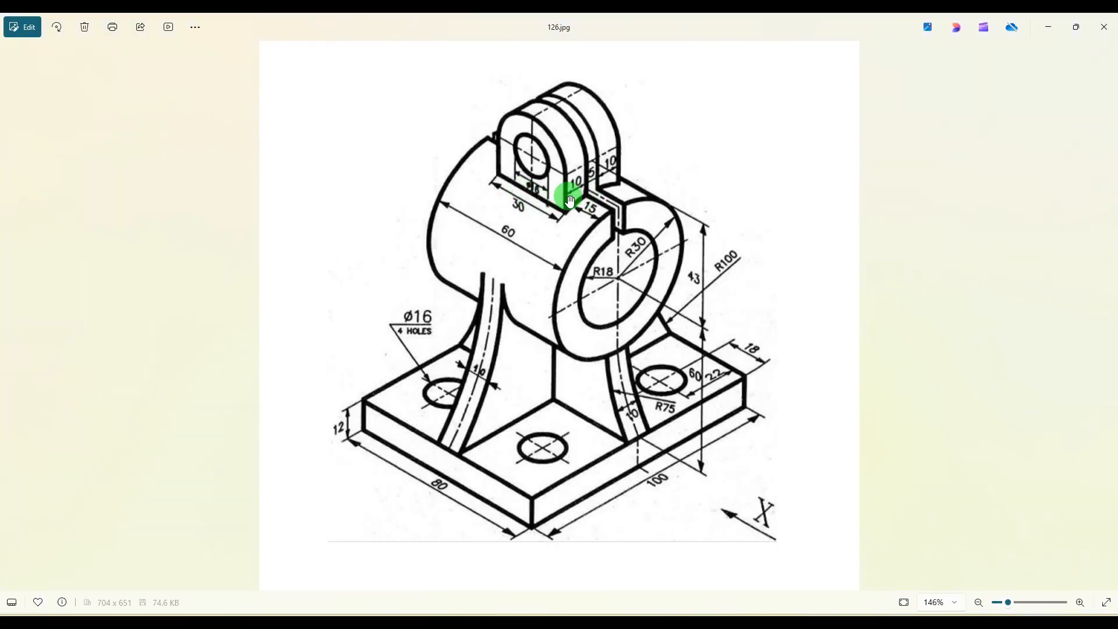
click(757, 612)
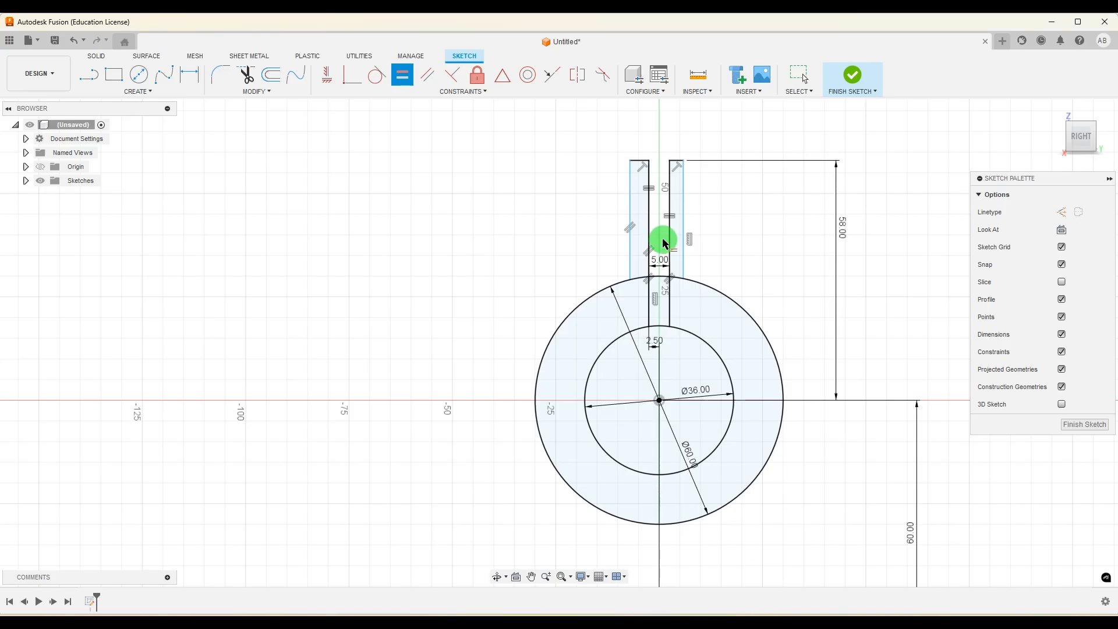
click(187, 81)
scroll(569, 160, up, 3)
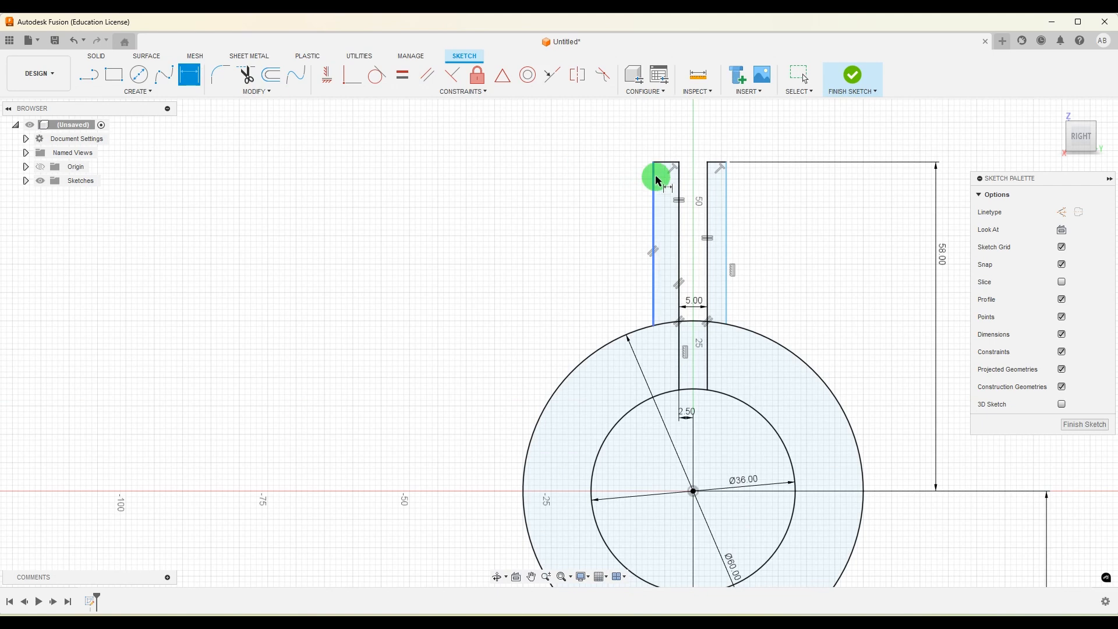
click(662, 163)
click(696, 144)
text(1)
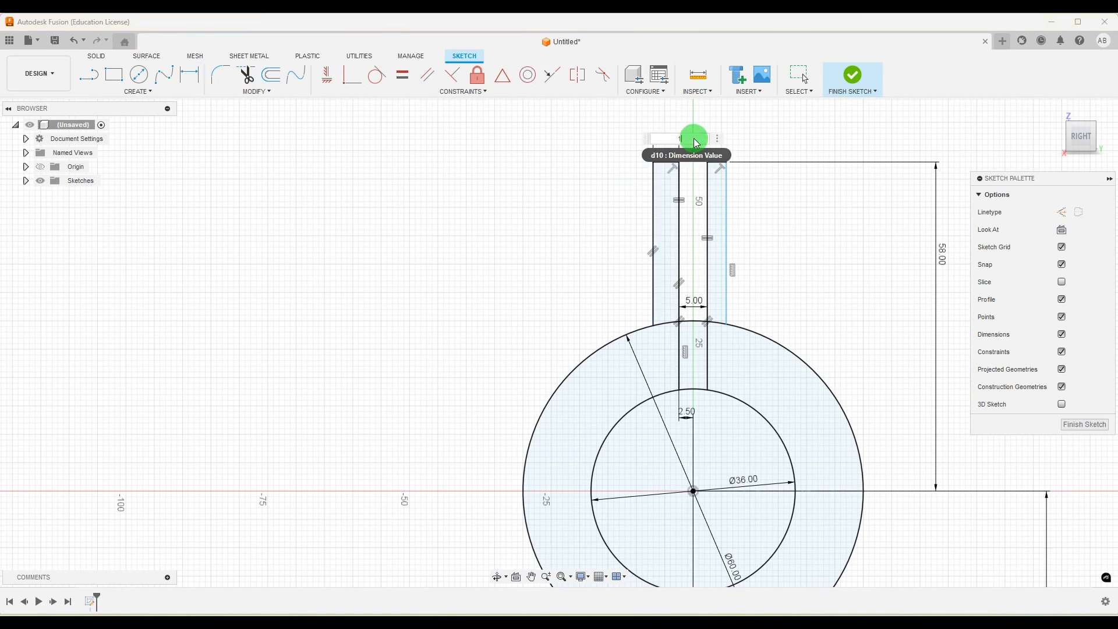
text(0)
key(Return)
- Set the right lug's top edge to 10 mm
click(717, 162)
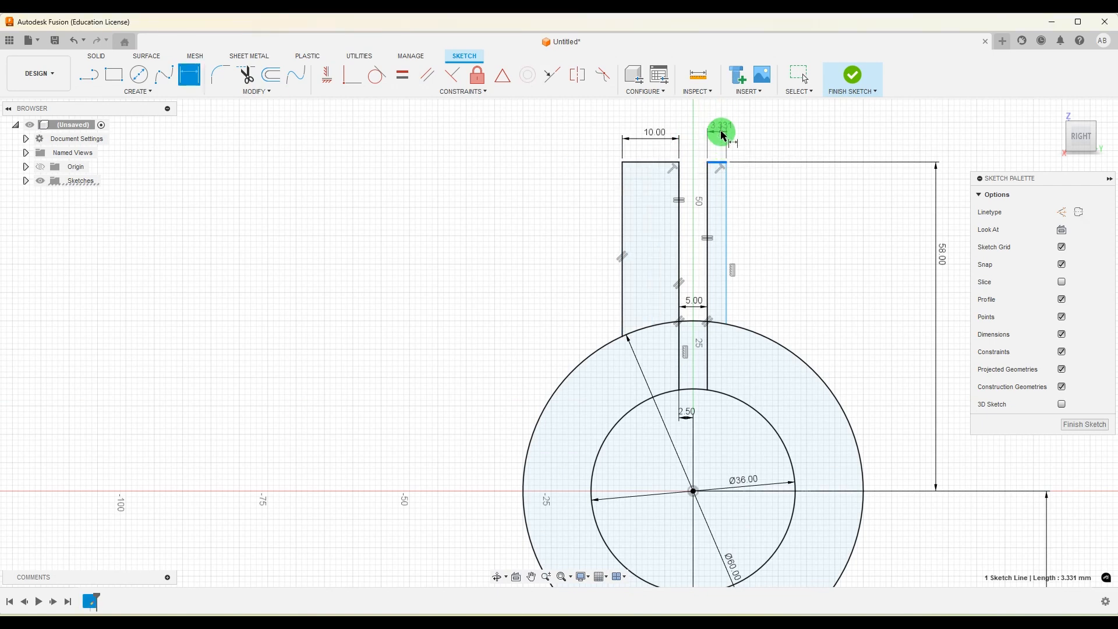
click(723, 135)
text(10)
key(Return)
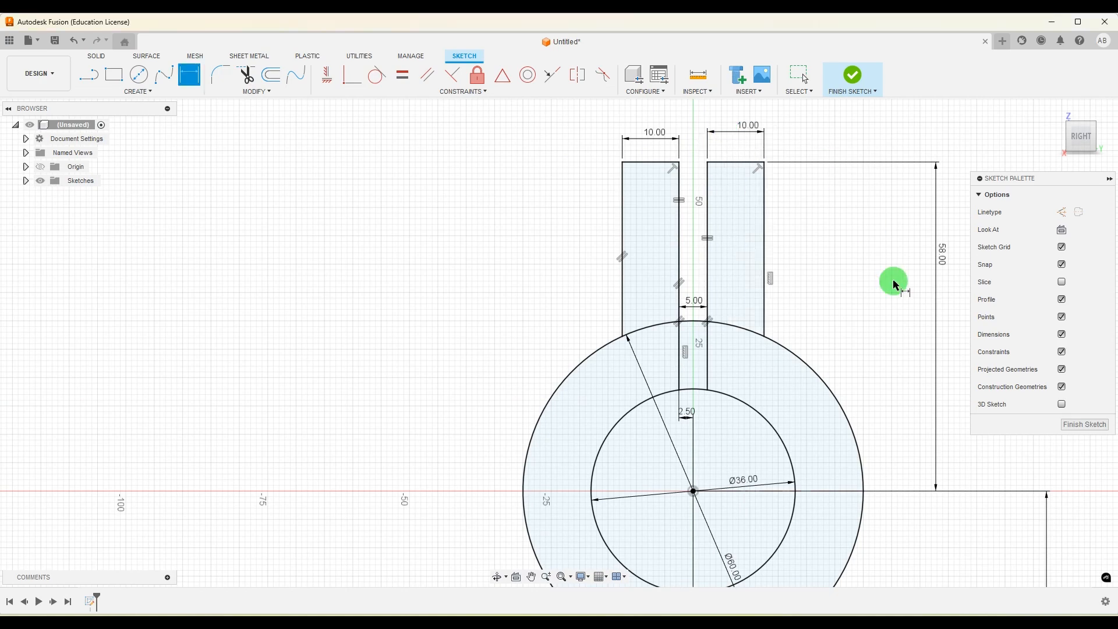
key(Escape)
scroll(763, 146, down, 2)
scroll(720, 204, down, 4)
scroll(869, 240, up, 2)
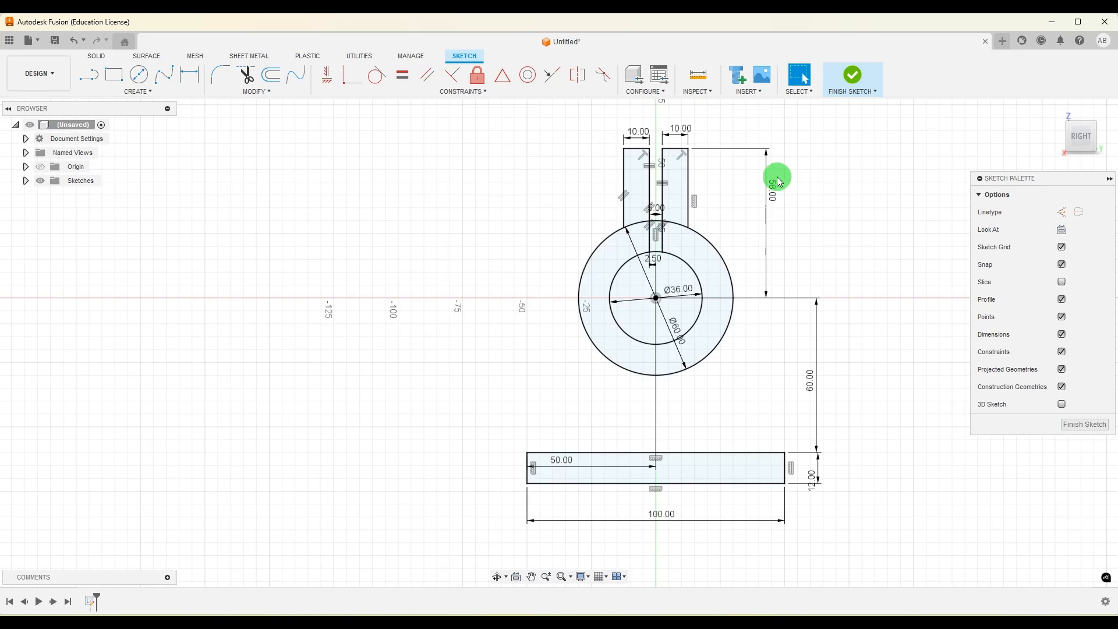
- Check the reference drawing and draw a three-point arc from the base's upper left corner, tangent to the outer circle's left side
key(alt+Tab)
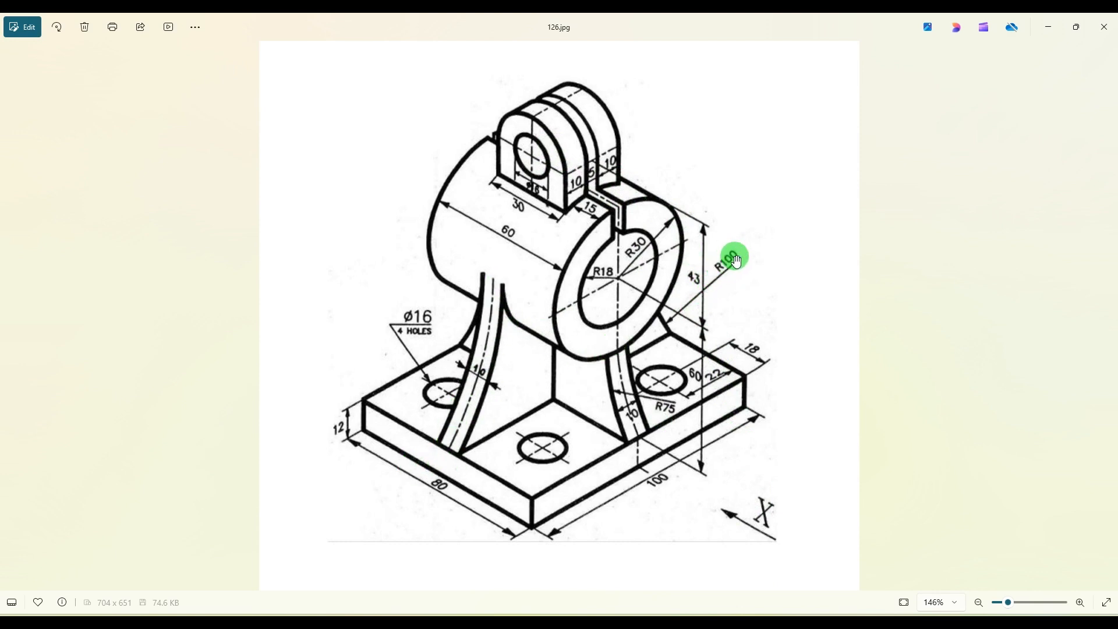
click(748, 626)
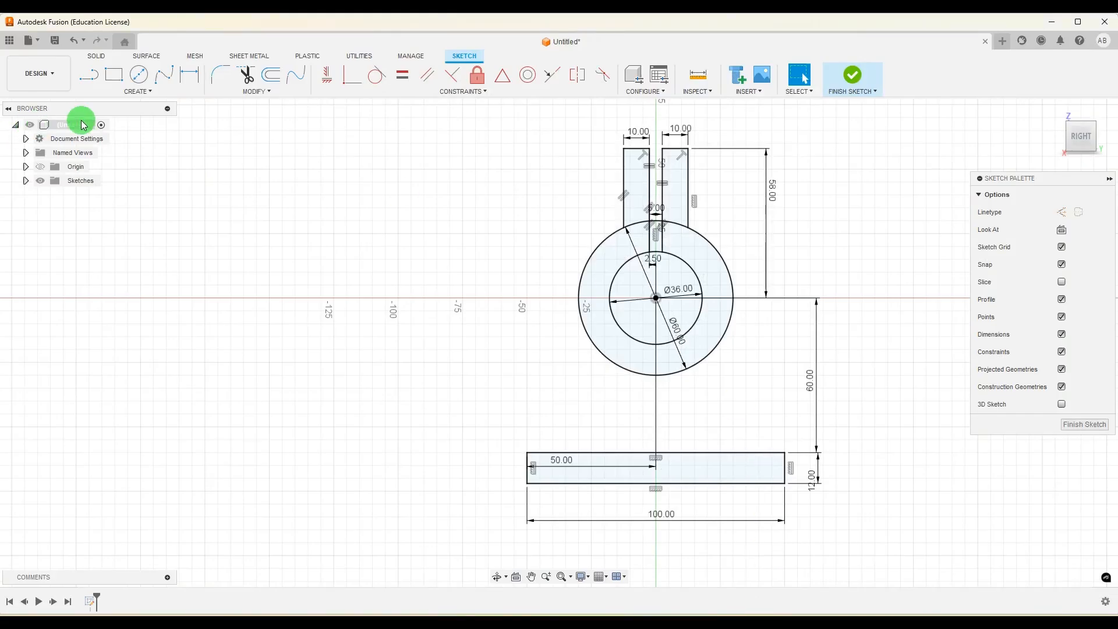
click(112, 93)
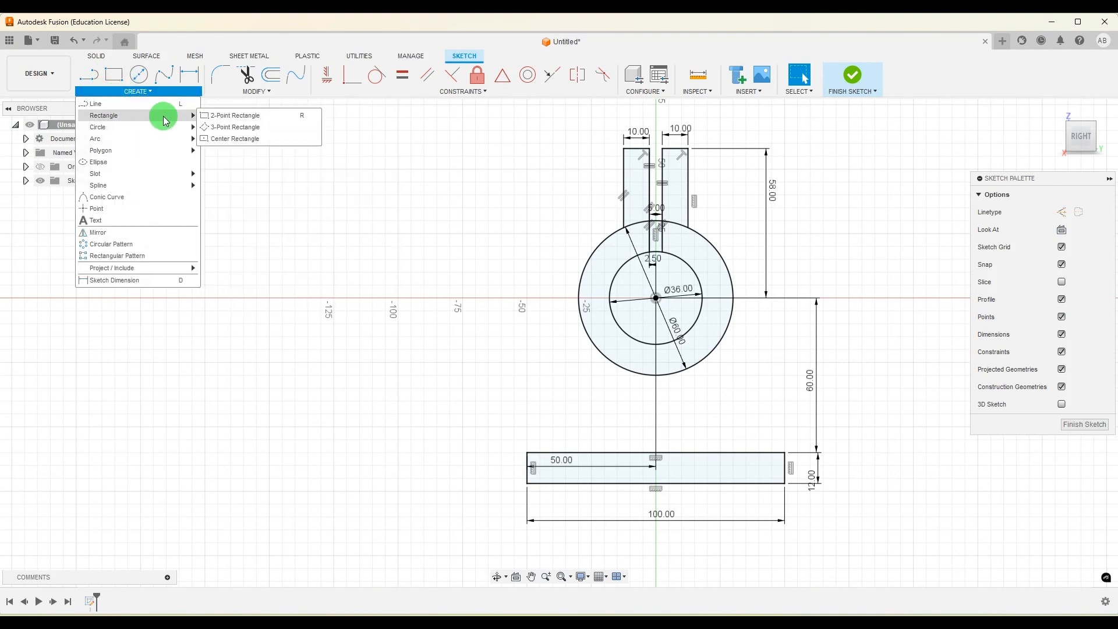
mouse_move(156, 129)
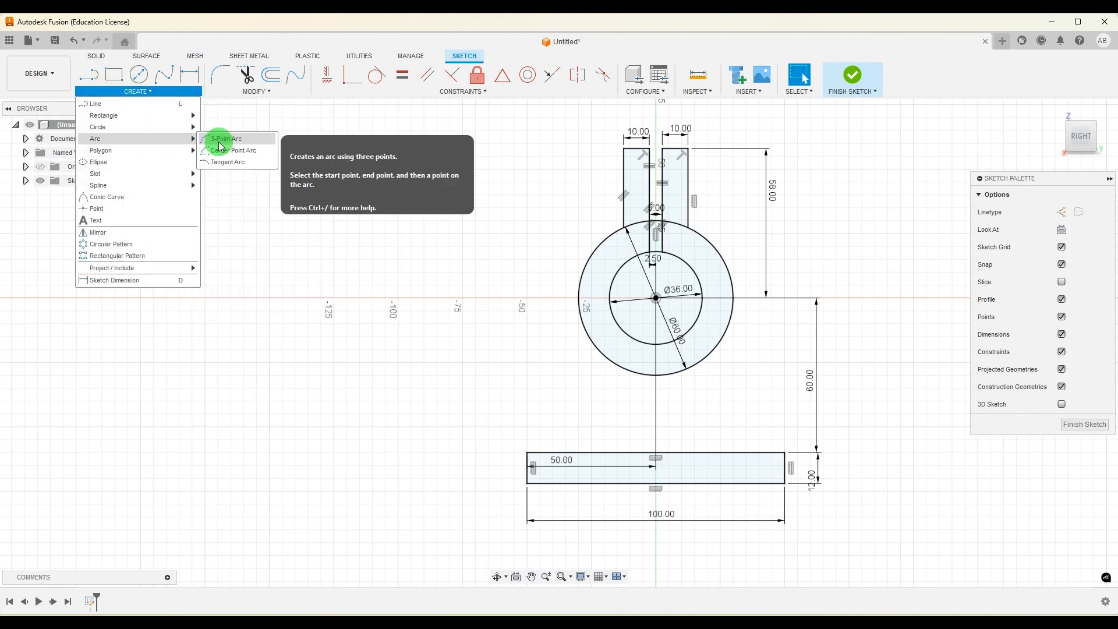
click(220, 141)
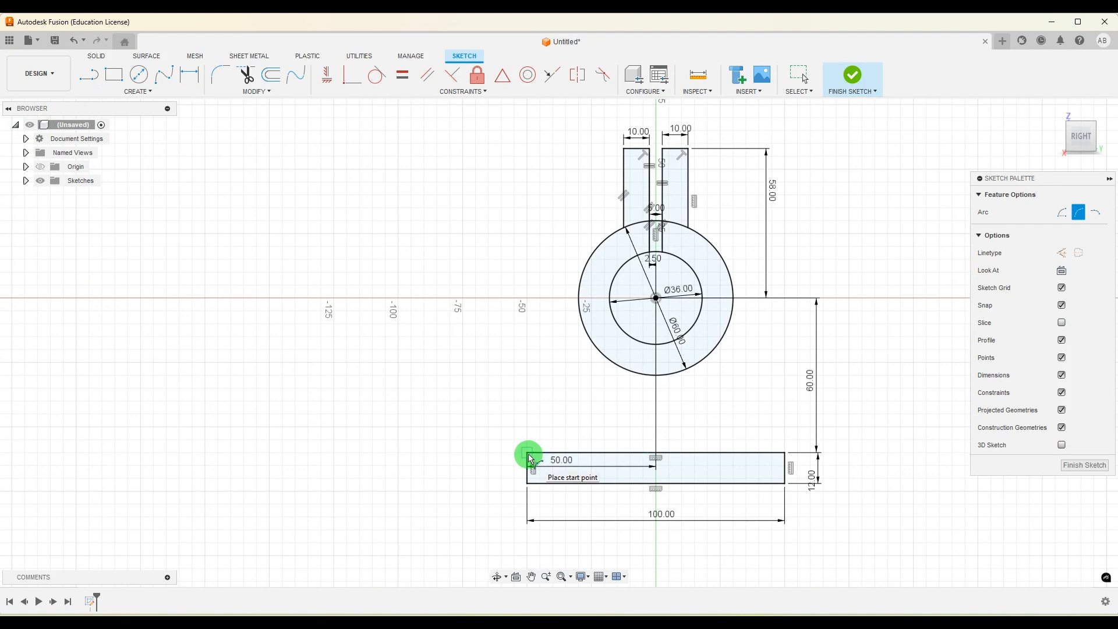
click(585, 318)
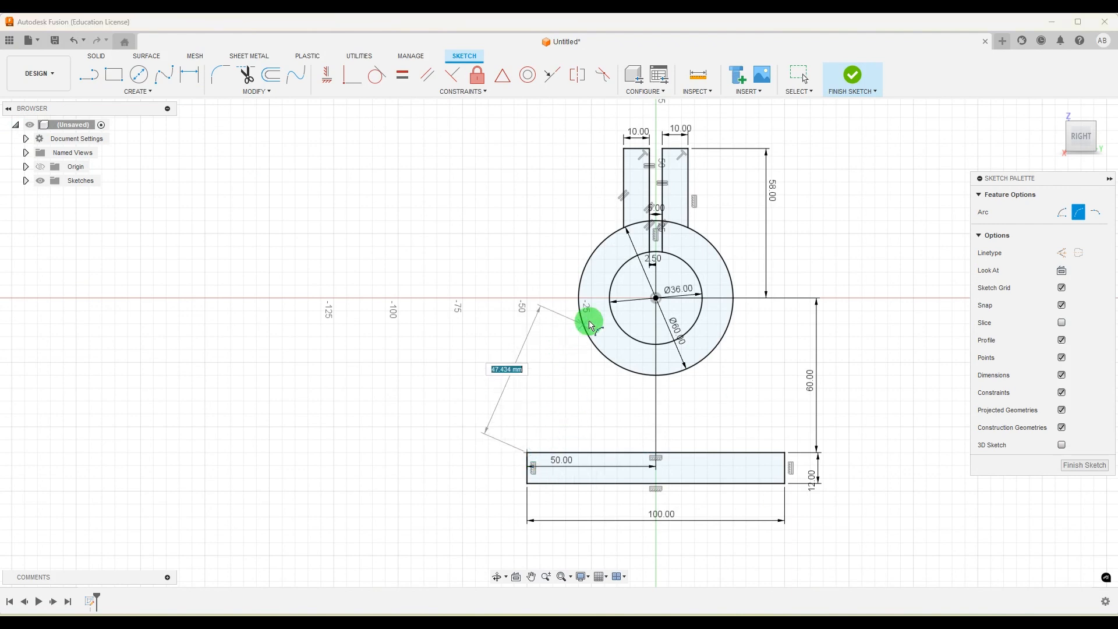
click(580, 311)
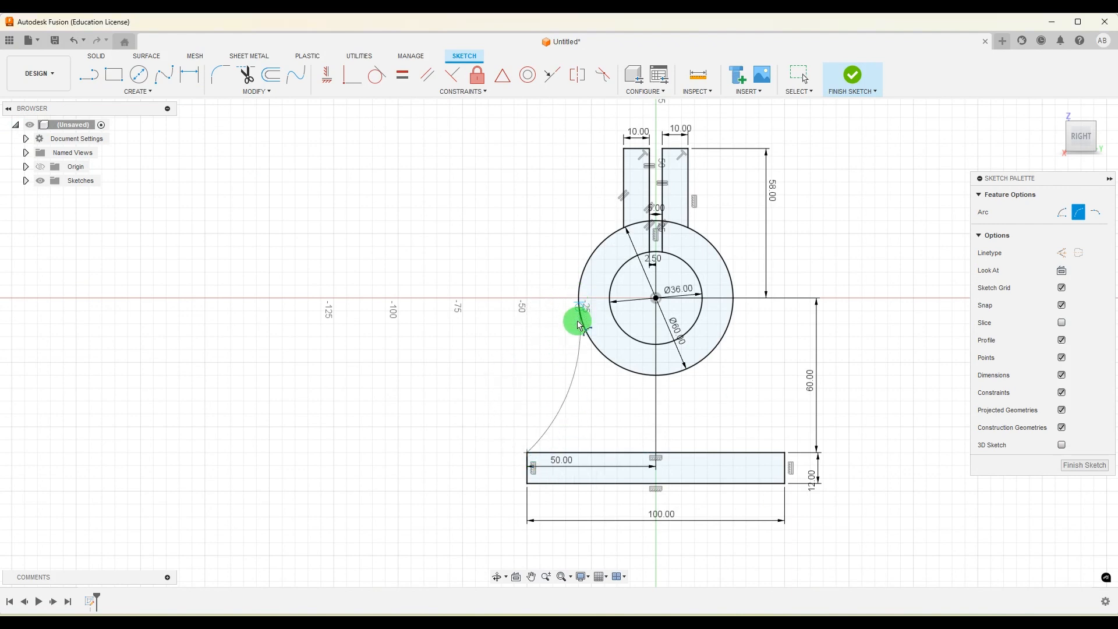
- Draw a matching three-point arc from the base's upper right corner, tangent to the outer circle's right side
click(784, 455)
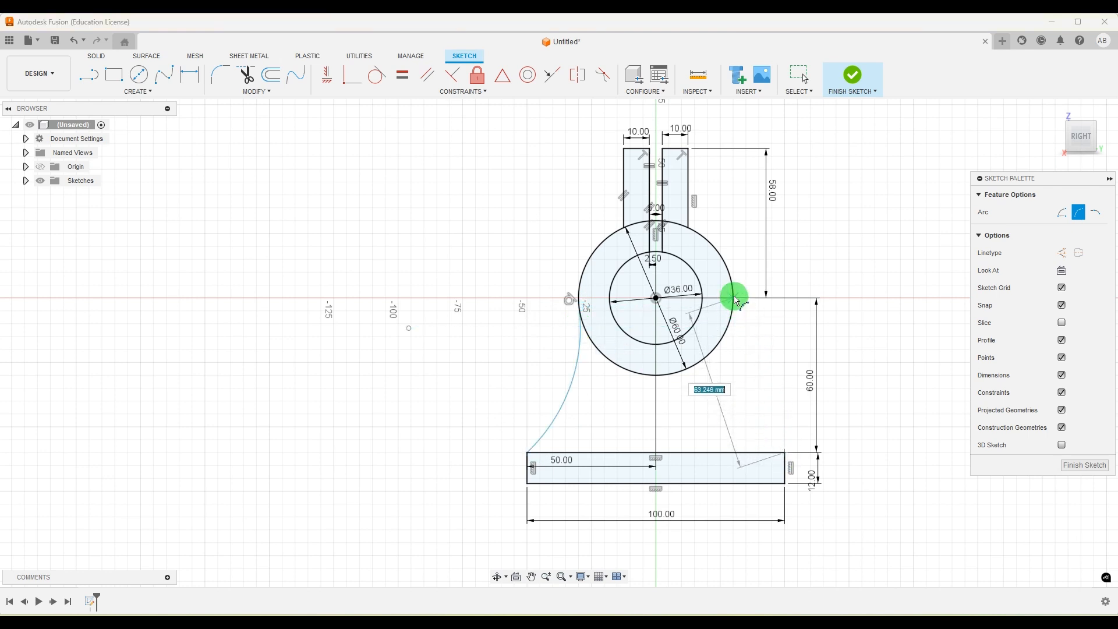
click(740, 316)
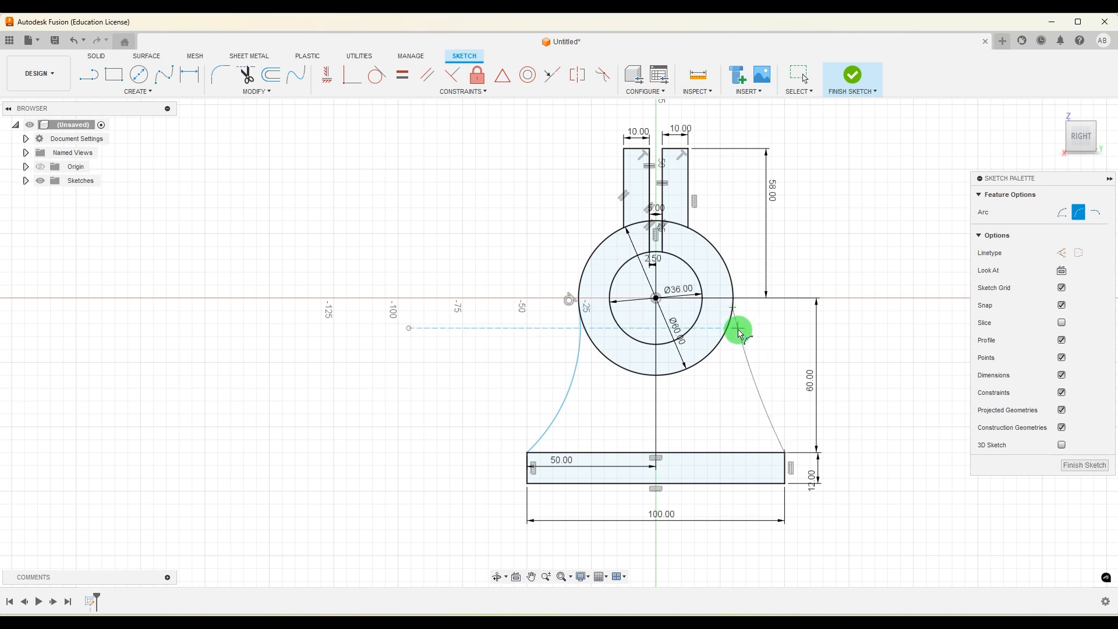
click(736, 353)
key(Escape)
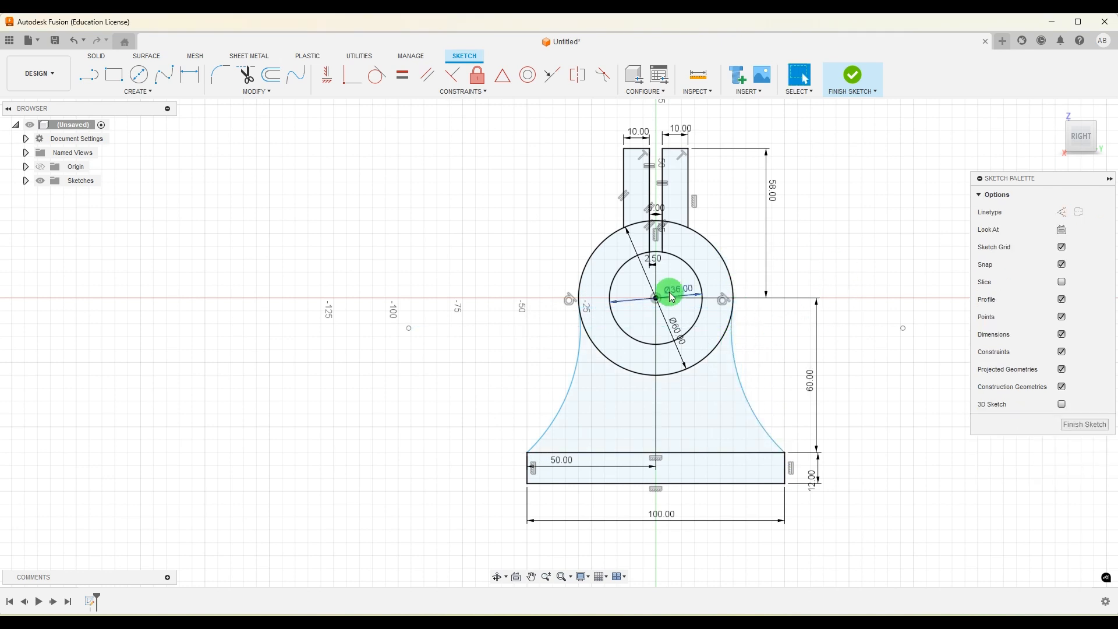
- Set the radius of the right and left support arcs to 100 mm
click(192, 75)
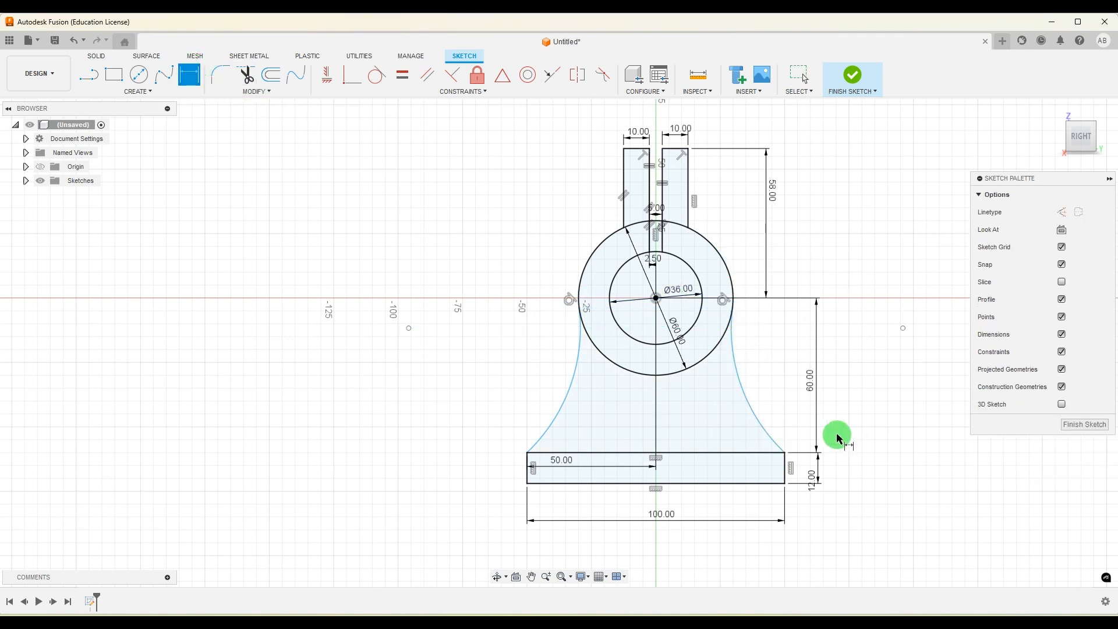
click(746, 402)
click(797, 373)
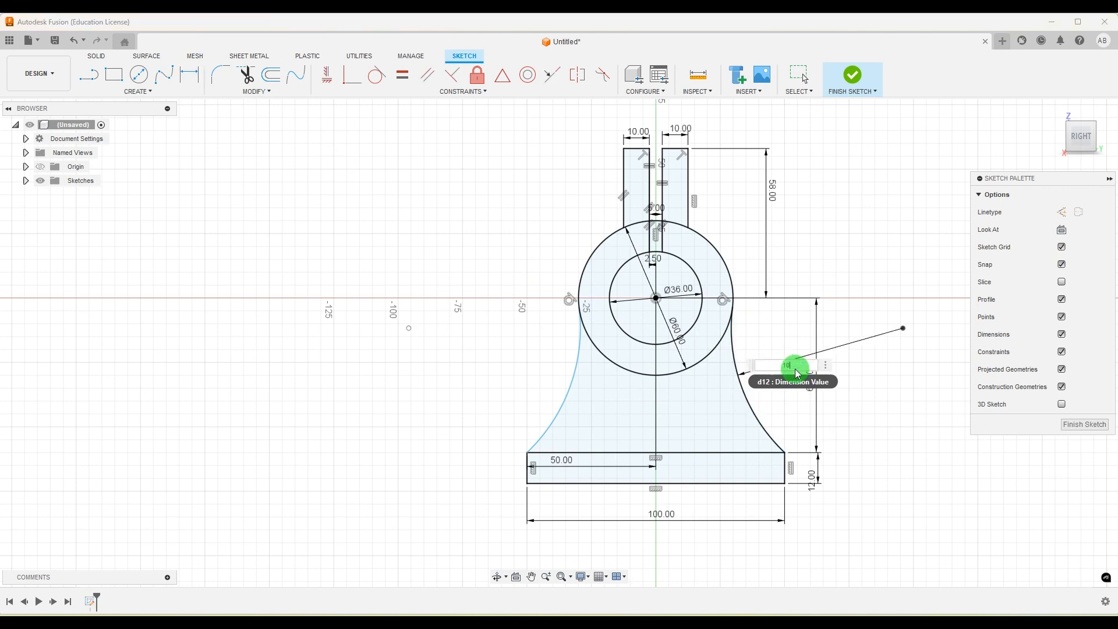
key(Return)
click(575, 374)
click(517, 350)
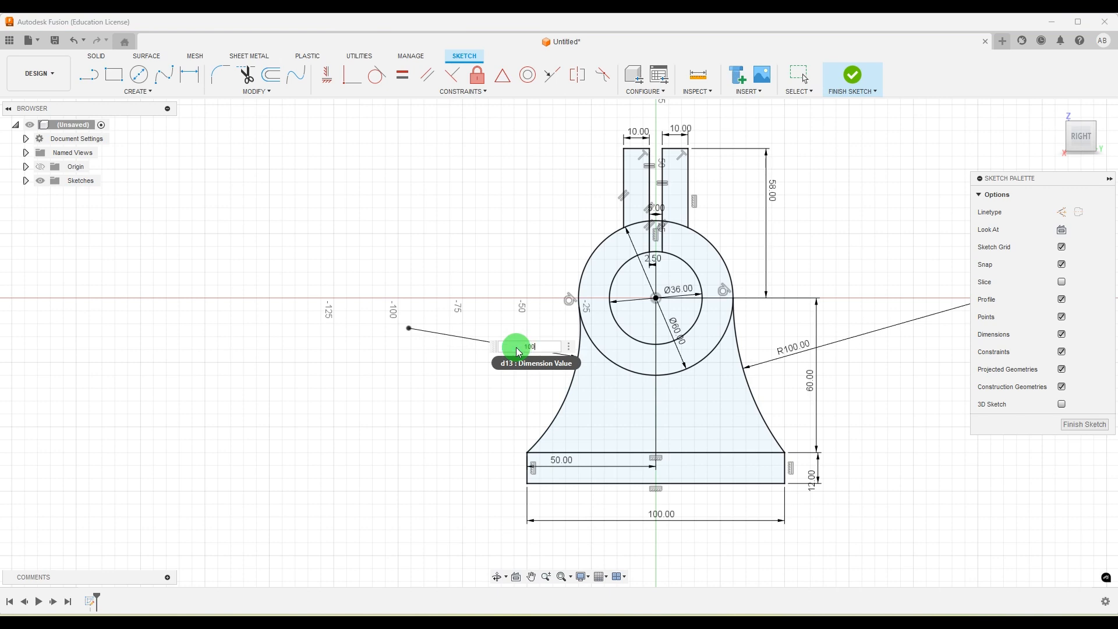
text(100)
key(Return)
- Compare the profile with the reference drawing and finish the sketch
scroll(838, 317, down, 1)
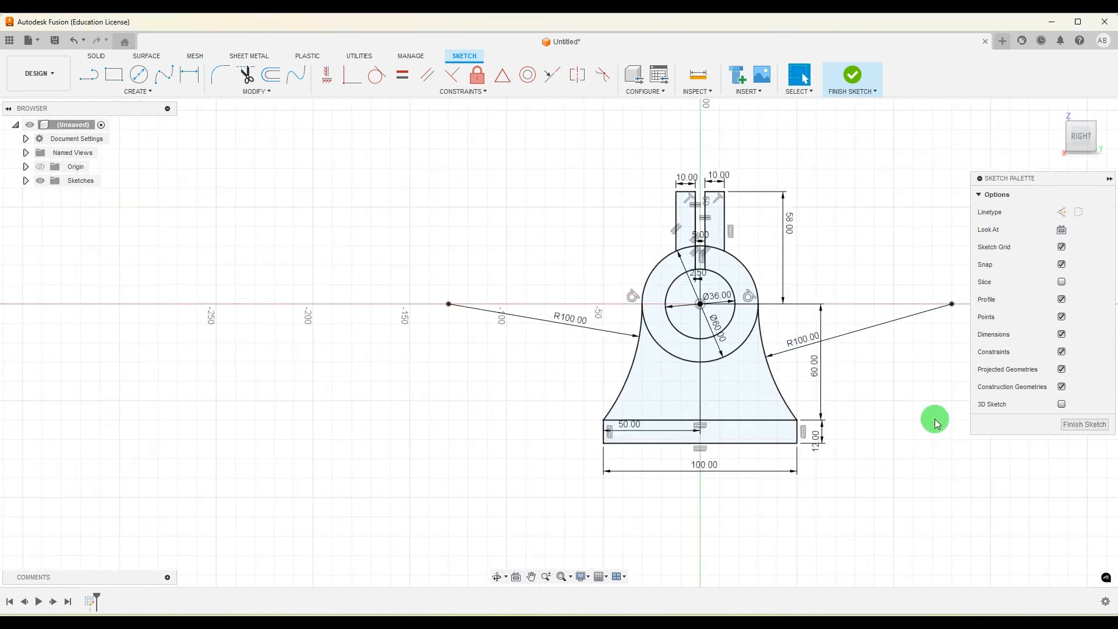
scroll(669, 442, down, 1)
scroll(734, 376, up, 2)
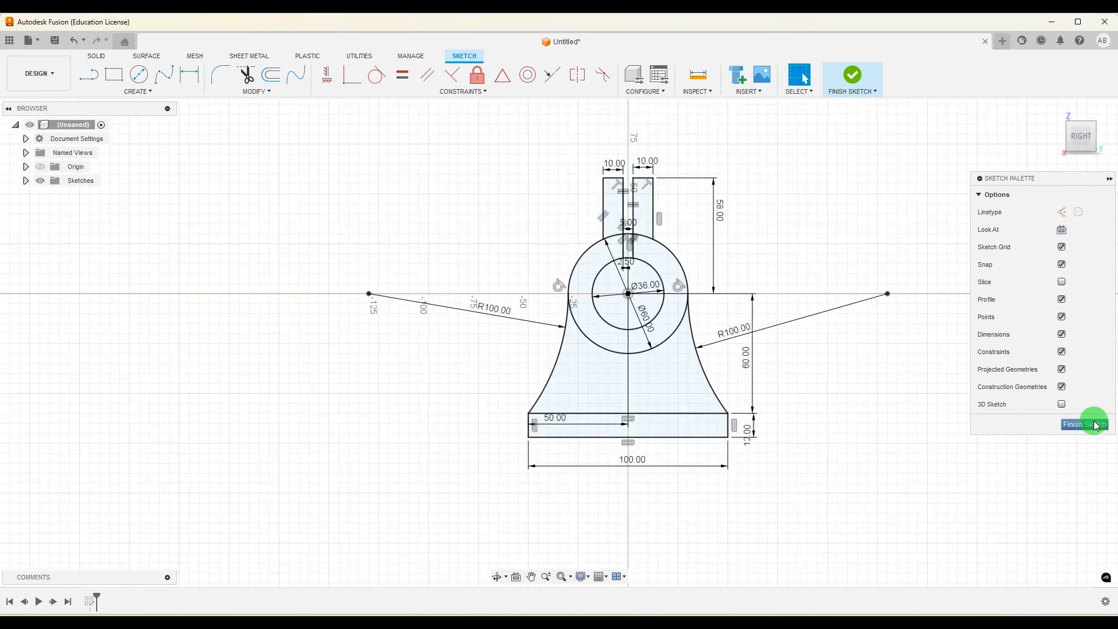
click(780, 623)
click(781, 624)
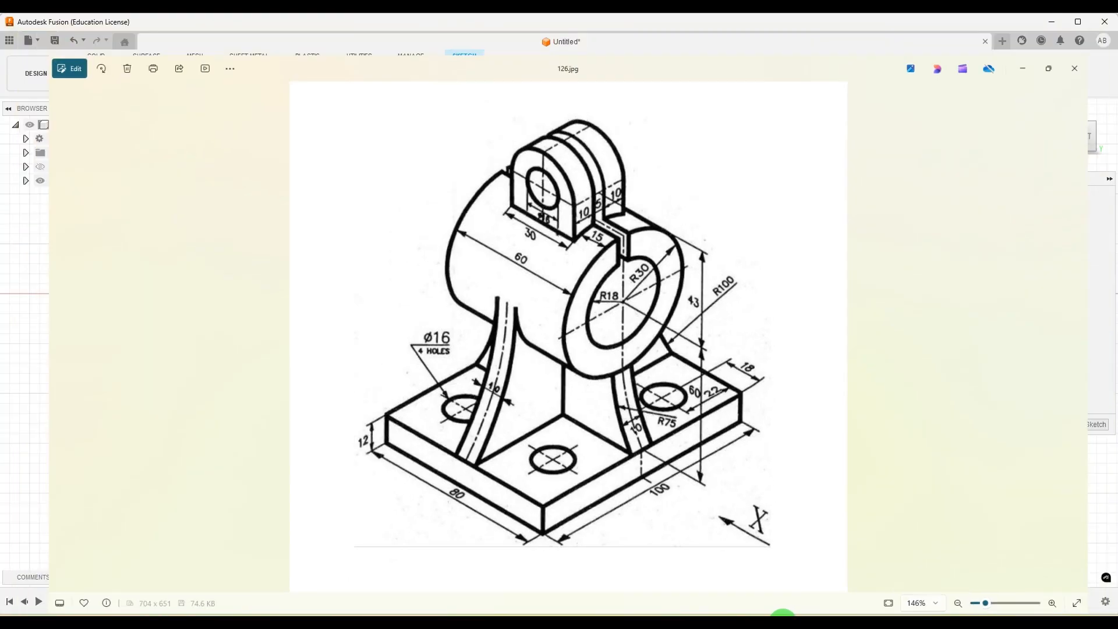
click(1097, 427)
scroll(689, 326, up, 2)
scroll(631, 351, down, 1)
mouse_move(632, 352)
shift+middle_down()
mouse_move(689, 384)
mouse_move(701, 407)
shift+middle_up()
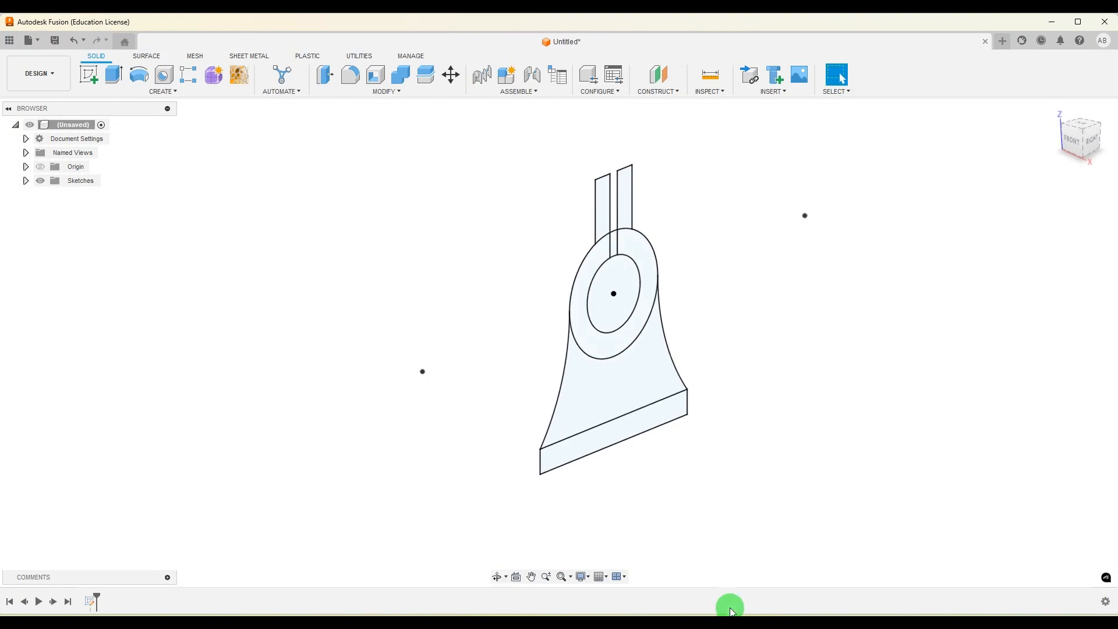
- Check the base width in the reference drawing and extrude the base rectangle symmetrically to a whole length of 80 mm
click(779, 623)
click(571, 476)
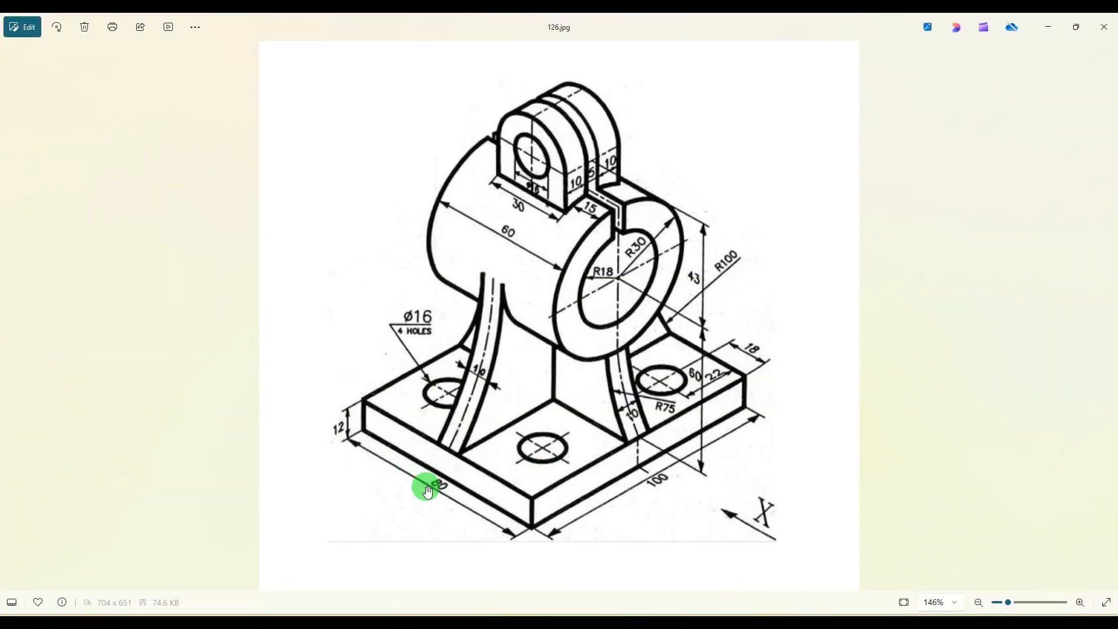
click(745, 627)
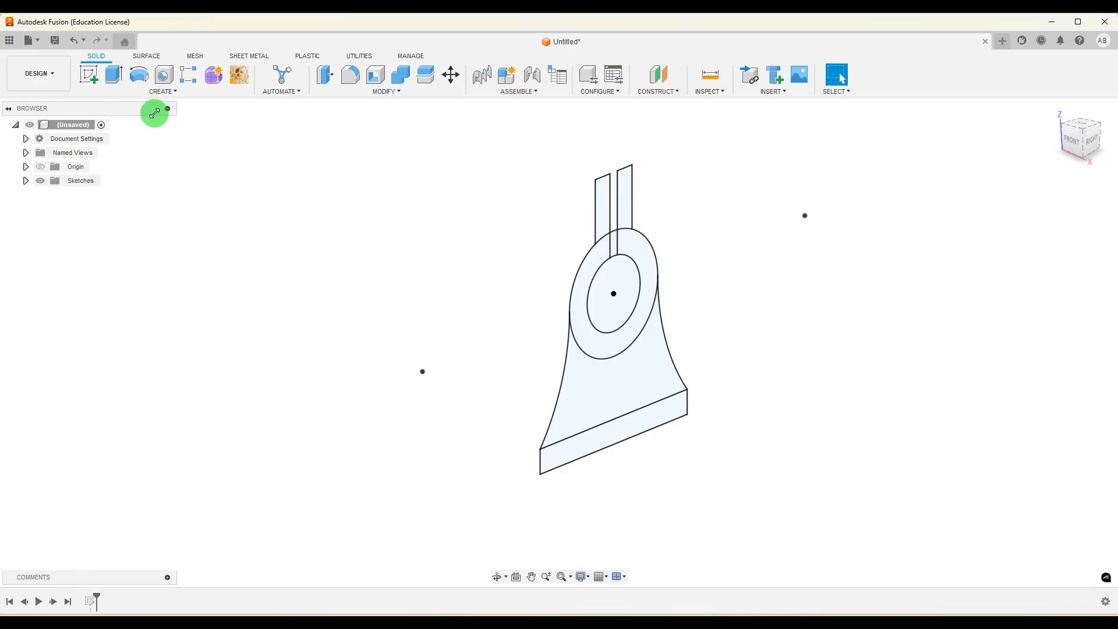
click(119, 74)
scroll(624, 464, up, 2)
click(639, 424)
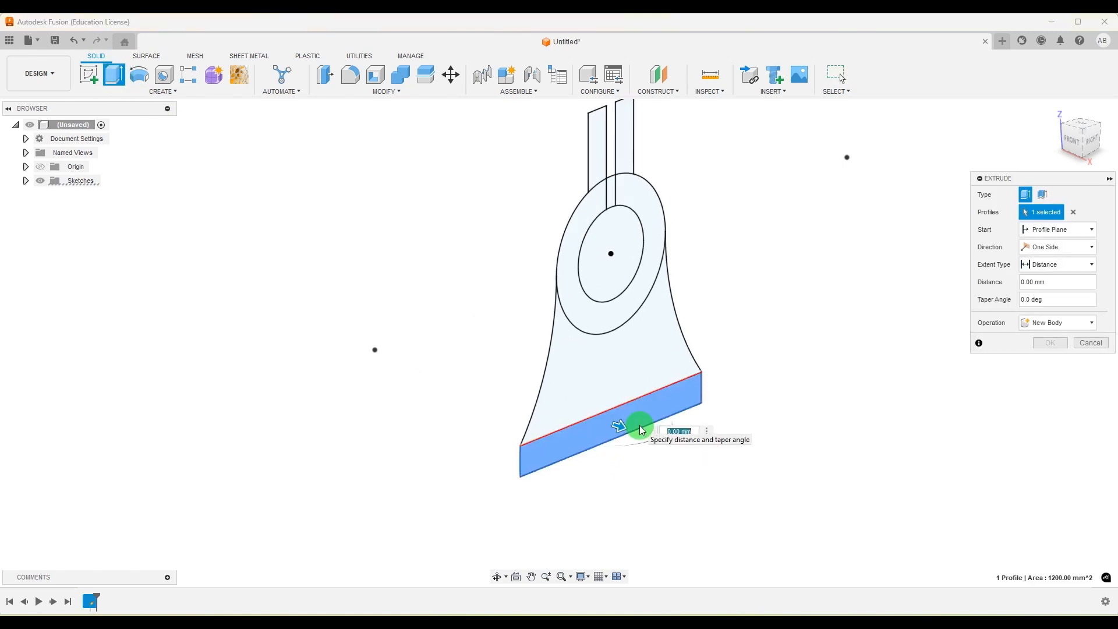
click(1064, 248)
click(1048, 286)
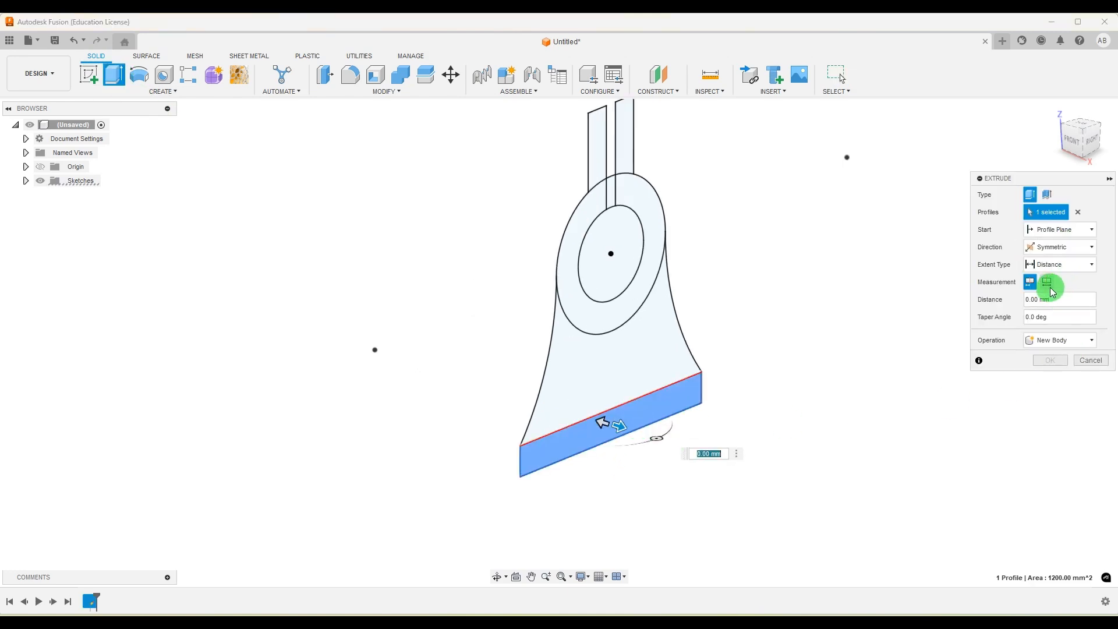
click(980, 302)
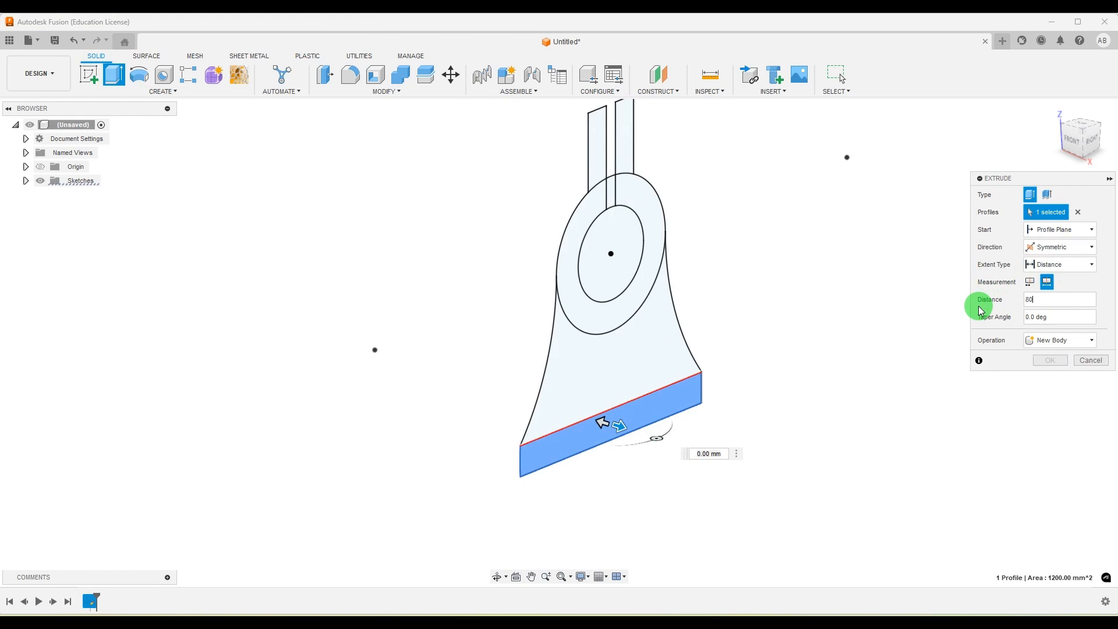
click(1045, 316)
click(1054, 369)
mouse_move(1051, 107)
mouse_down()
mouse_move(1023, 167)
mouse_move(570, 430)
mouse_up()
scroll(570, 430, down, 4)
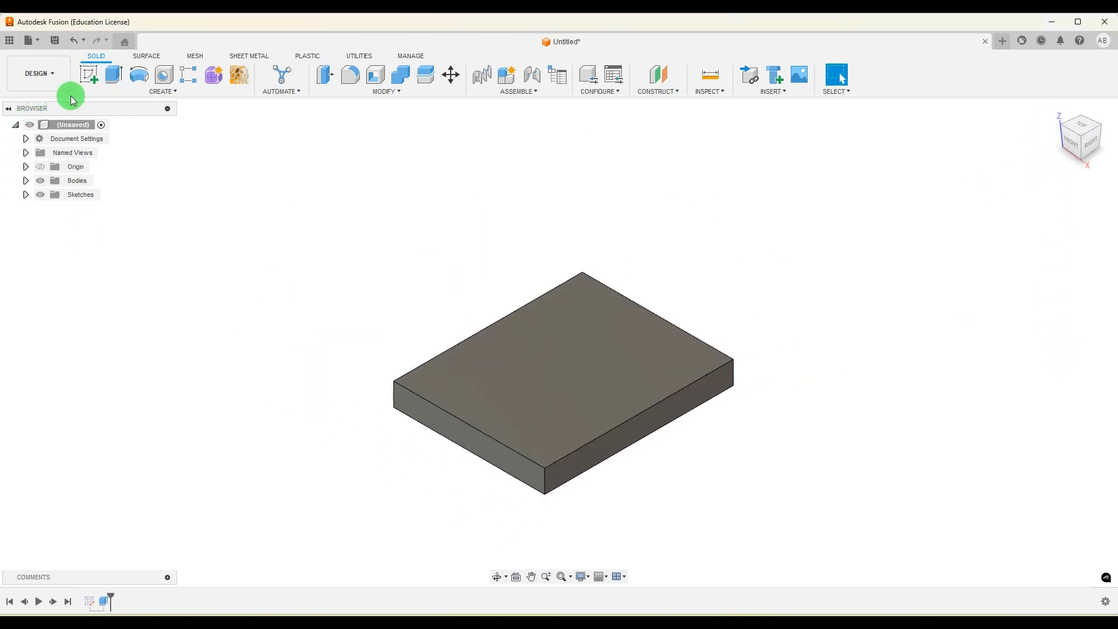
- Show the profile sketch again and extrude the slotted hub ring symmetrically to the drawing's whole length of 60 mm
click(26, 194)
click(51, 208)
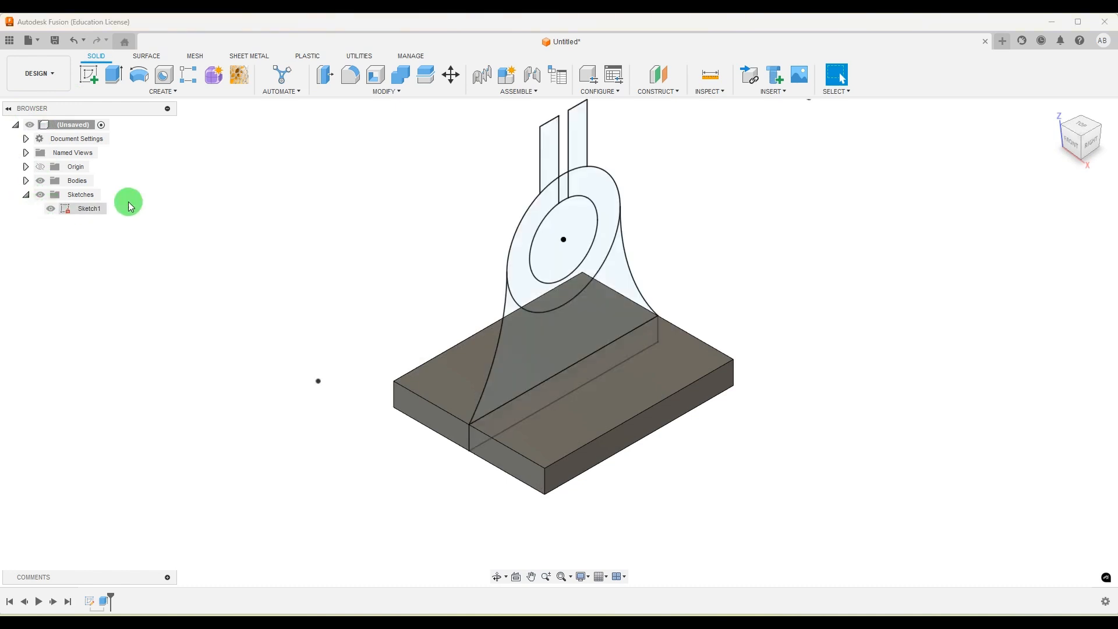
click(784, 626)
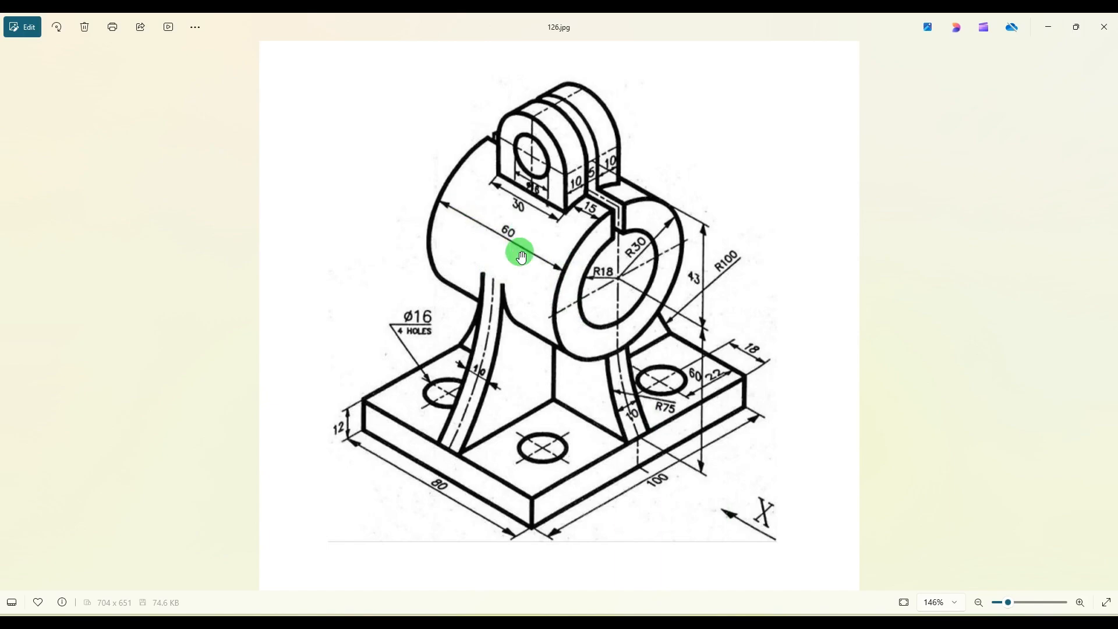
click(765, 624)
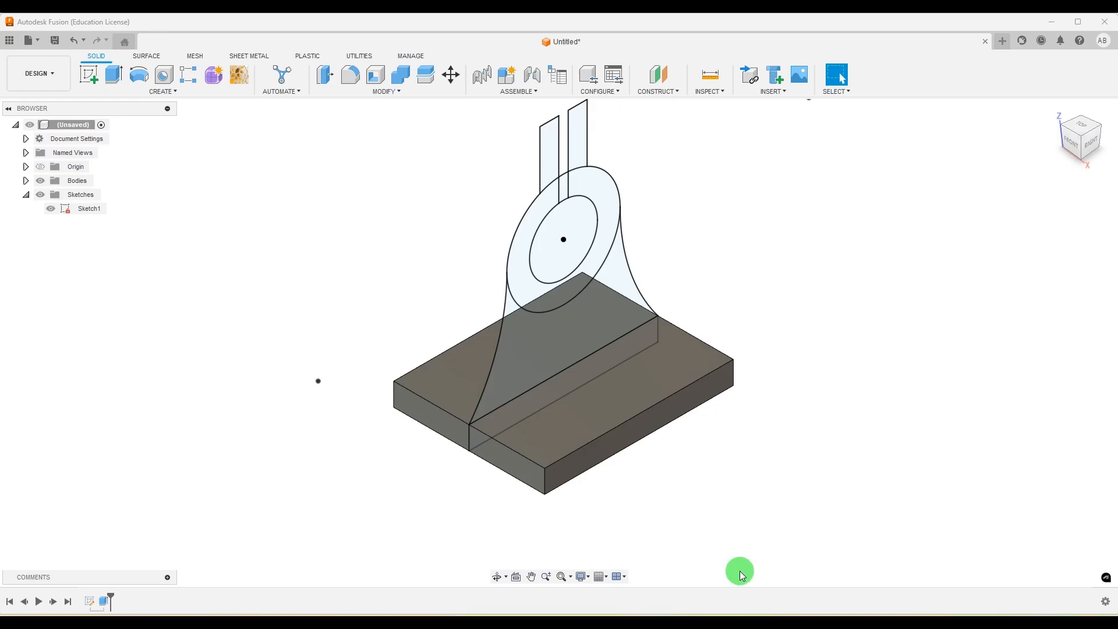
click(122, 86)
click(566, 177)
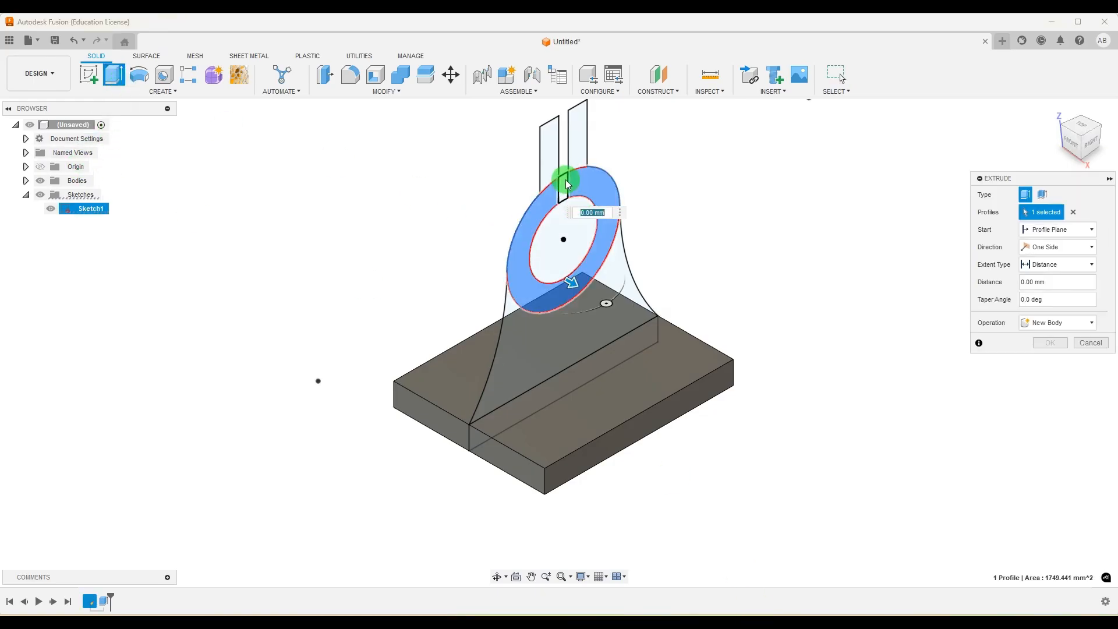
click(1055, 246)
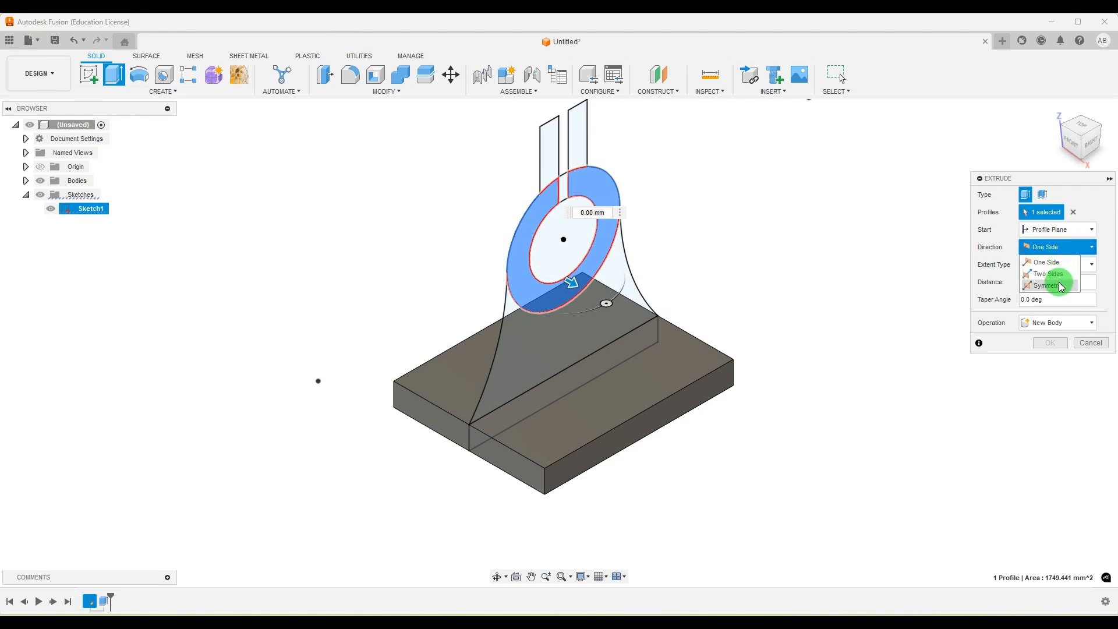
click(1050, 286)
drag(1054, 295, 982, 305)
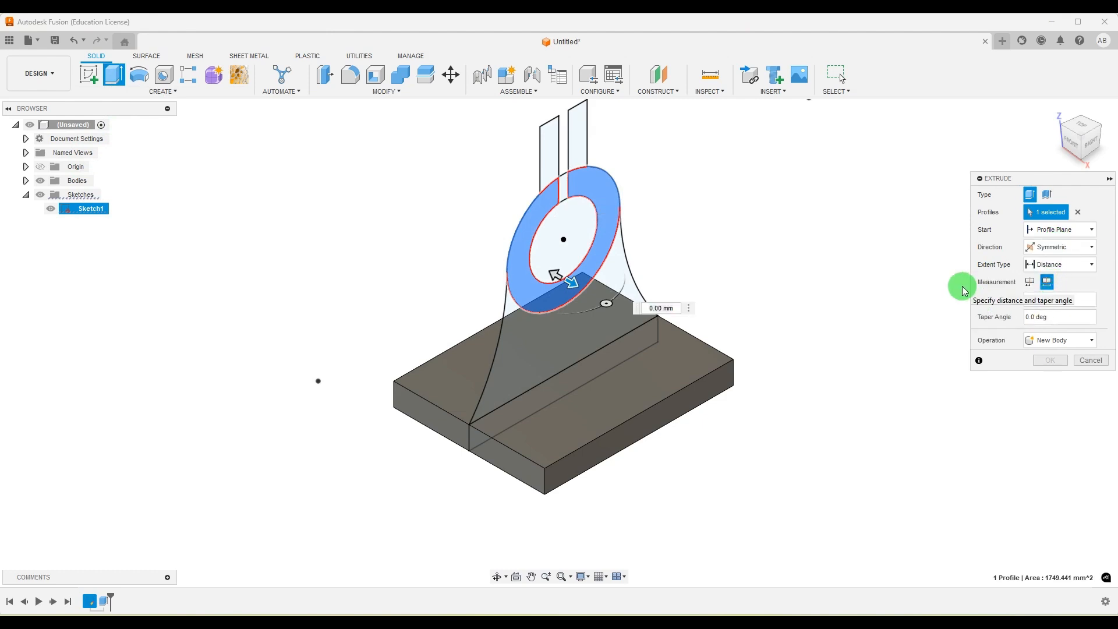
text(40)
click(1050, 360)
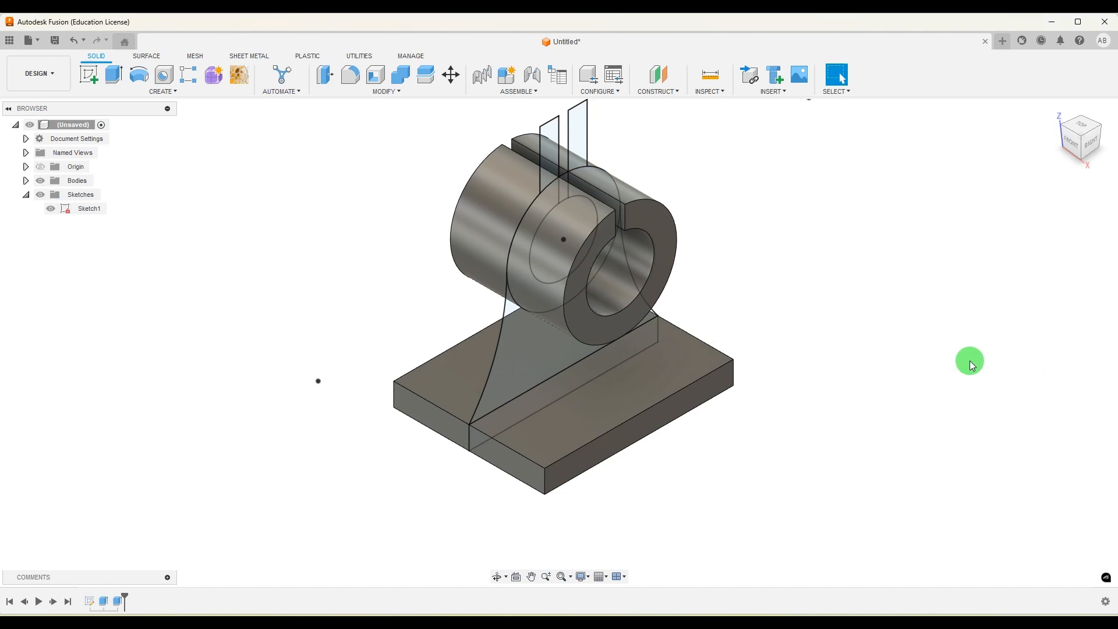
- Check the rib thickness in the reference drawing and extrude the curved support profile symmetrically to a whole length of 10 mm
click(772, 625)
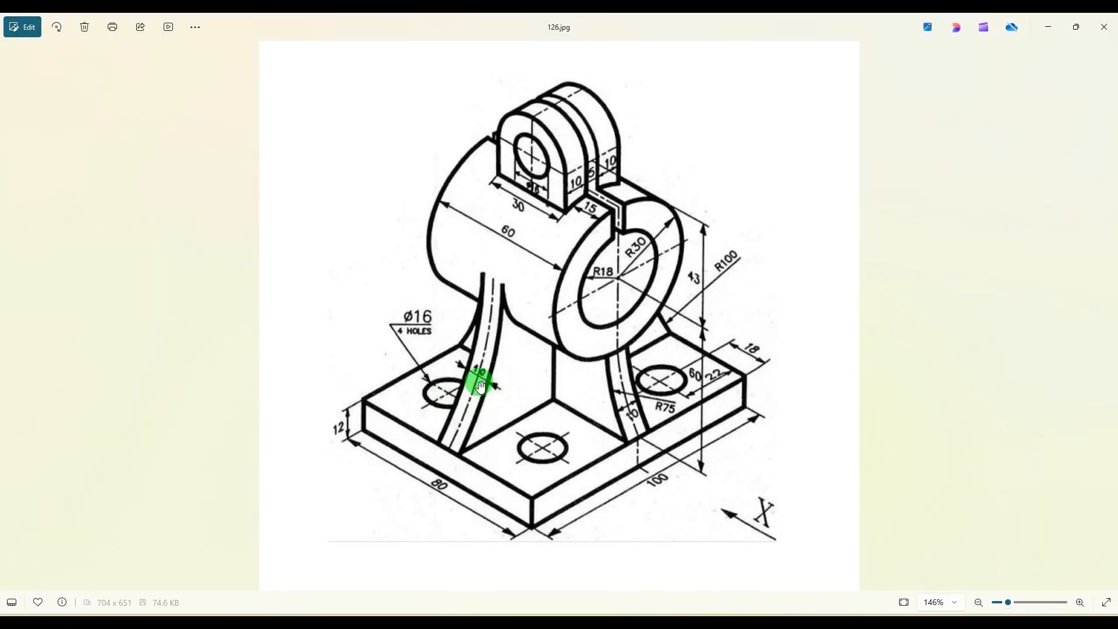
key(alt+Tab)
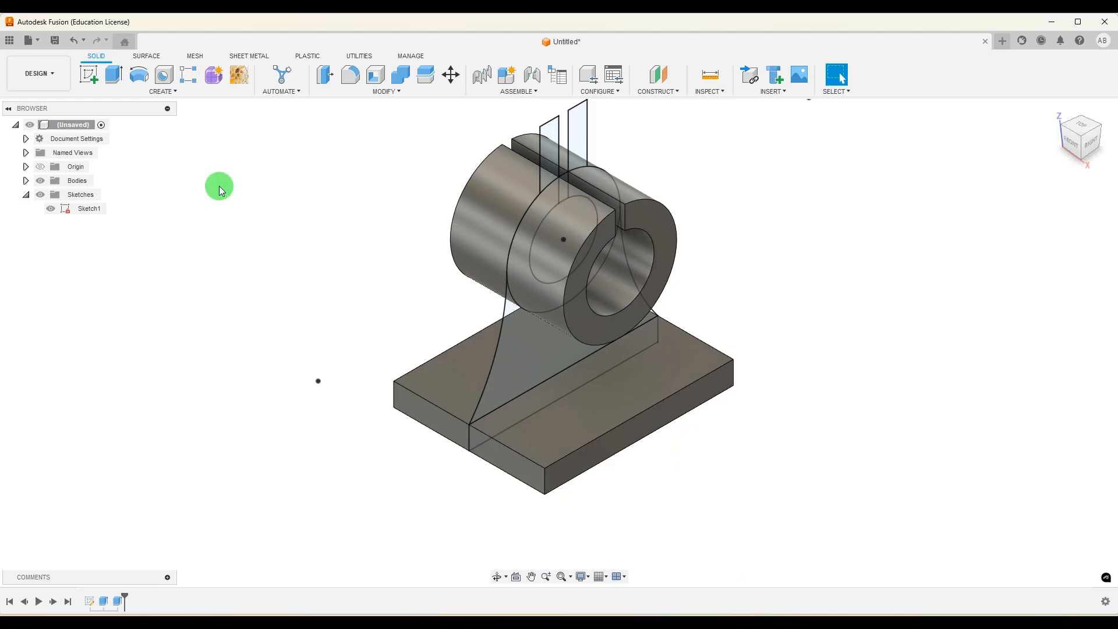
click(113, 75)
click(528, 365)
click(1071, 247)
click(1053, 293)
click(1046, 283)
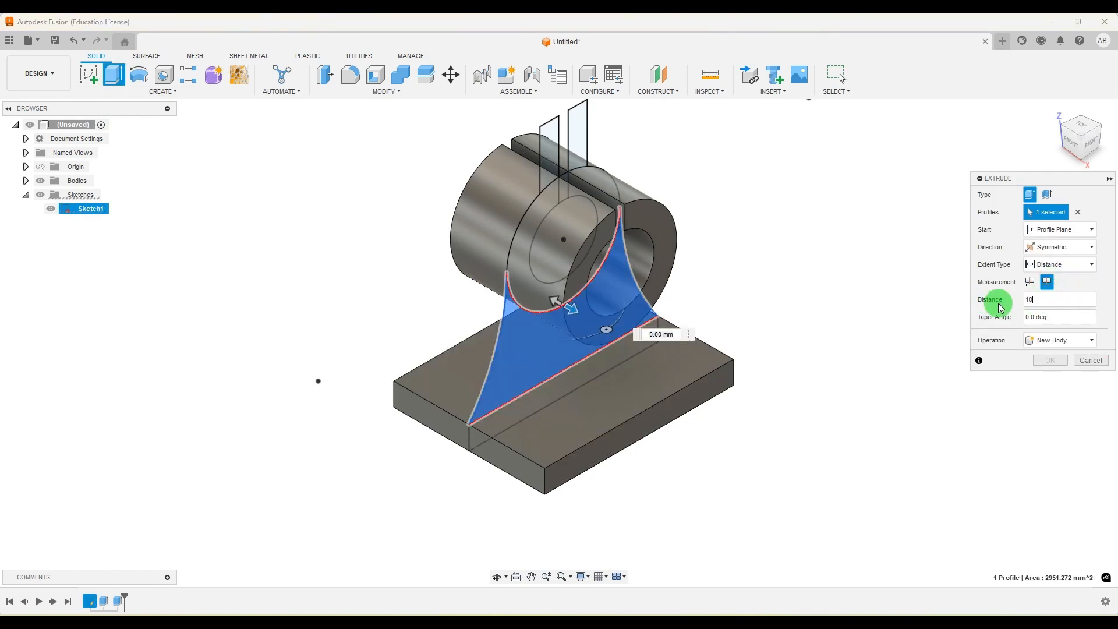
text(10)
click(1053, 394)
click(1048, 360)
click(713, 549)
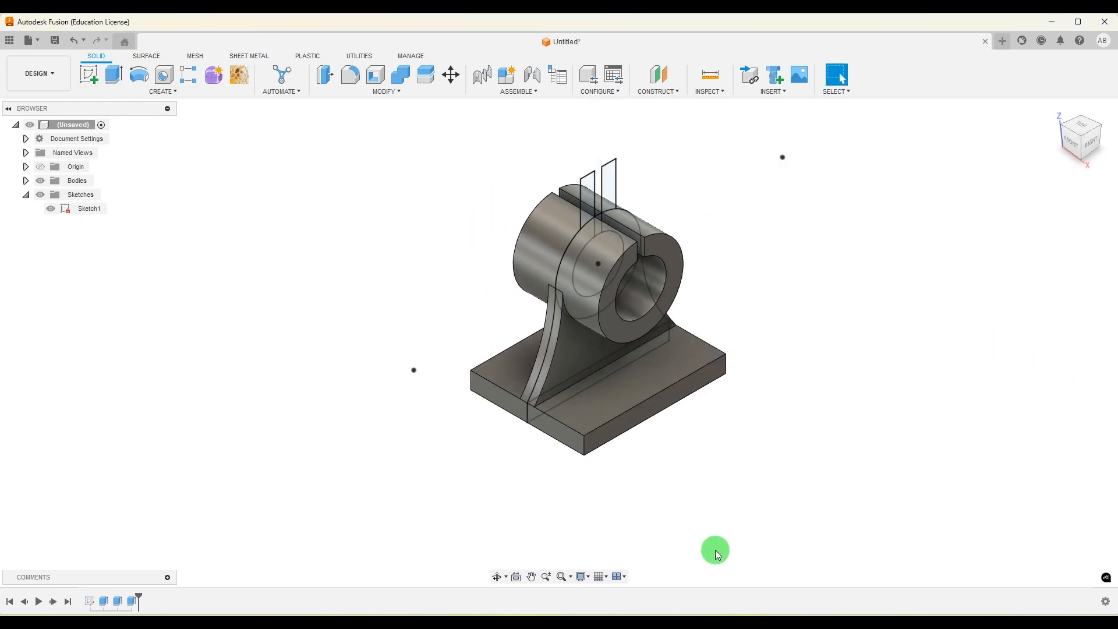
- Check the lug width in the reference drawing, extrude both lug profiles symmetrically to a whole length of 30 mm, and hide the profile sketch
click(774, 625)
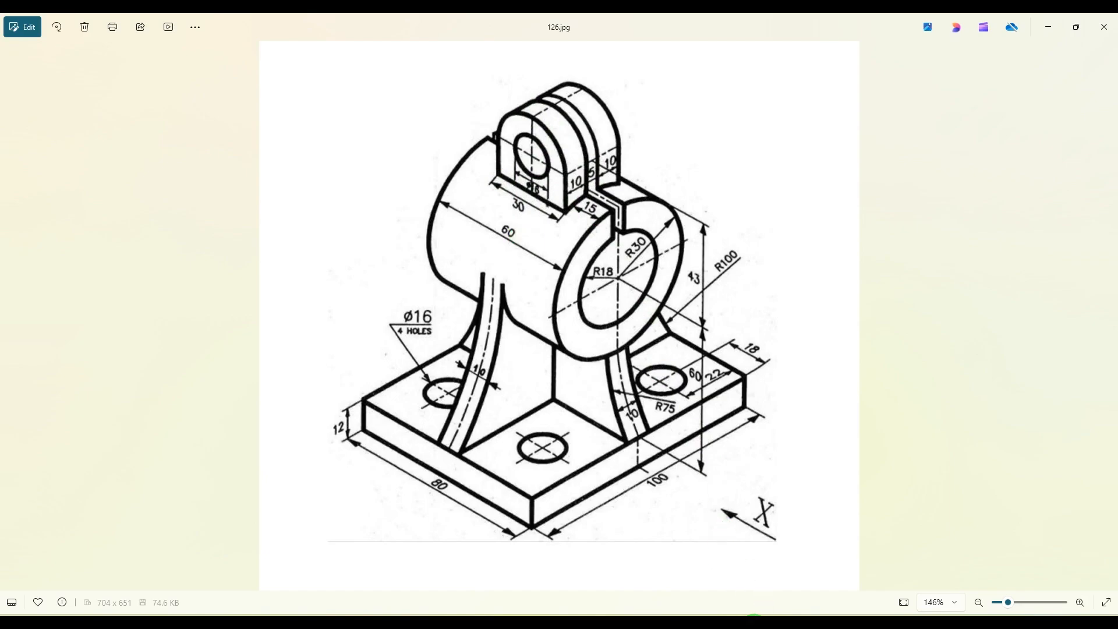
key(alt+Tab)
click(115, 75)
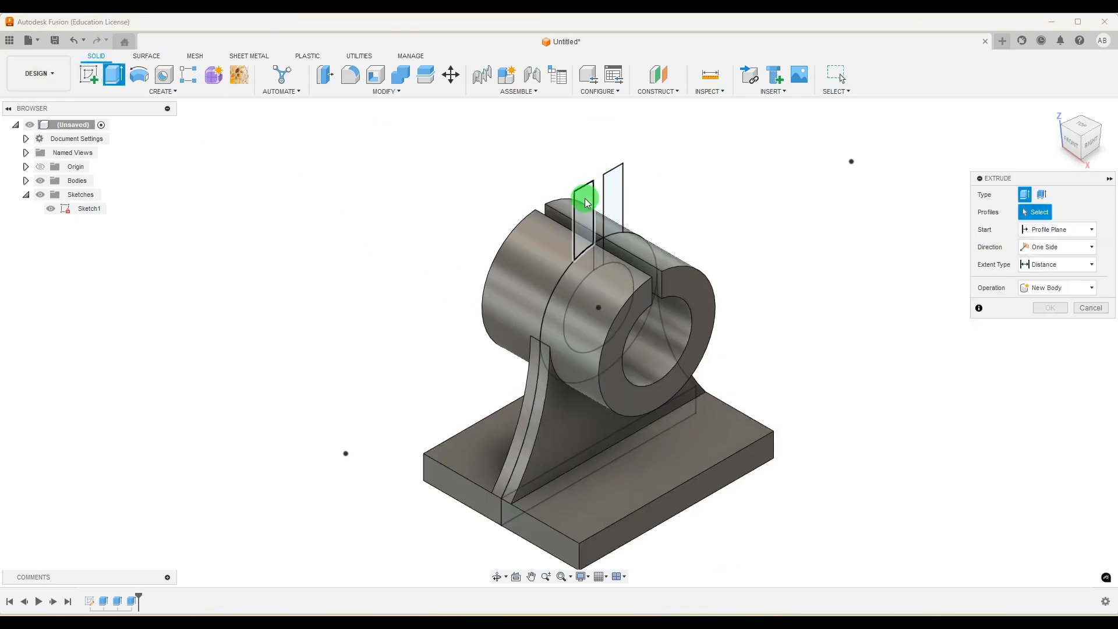
click(586, 201)
click(618, 180)
click(1067, 248)
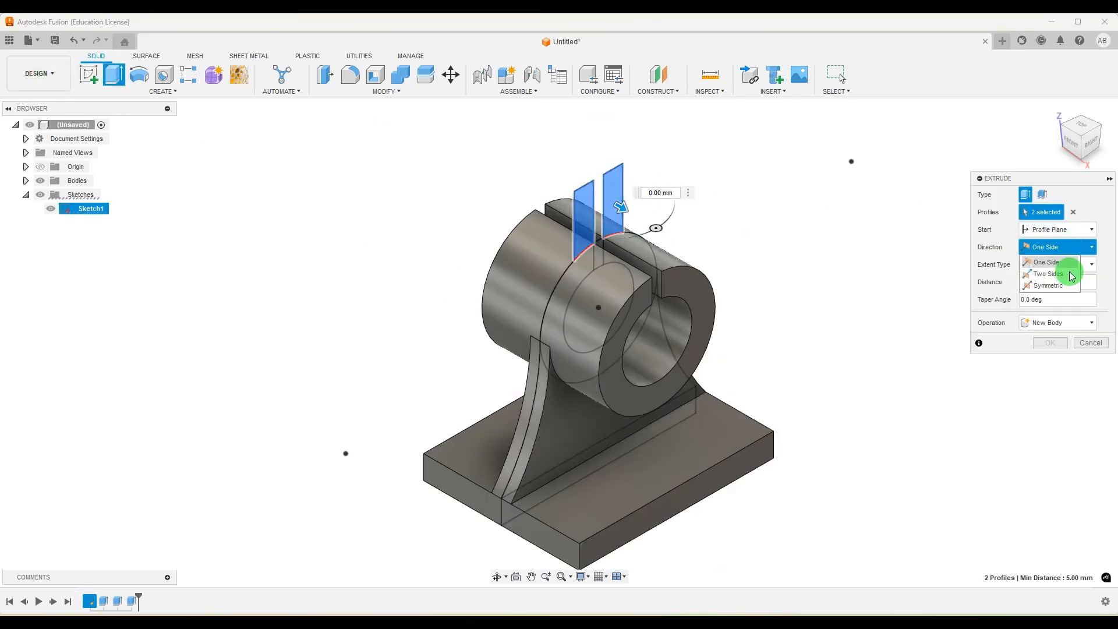
click(1048, 285)
click(1046, 282)
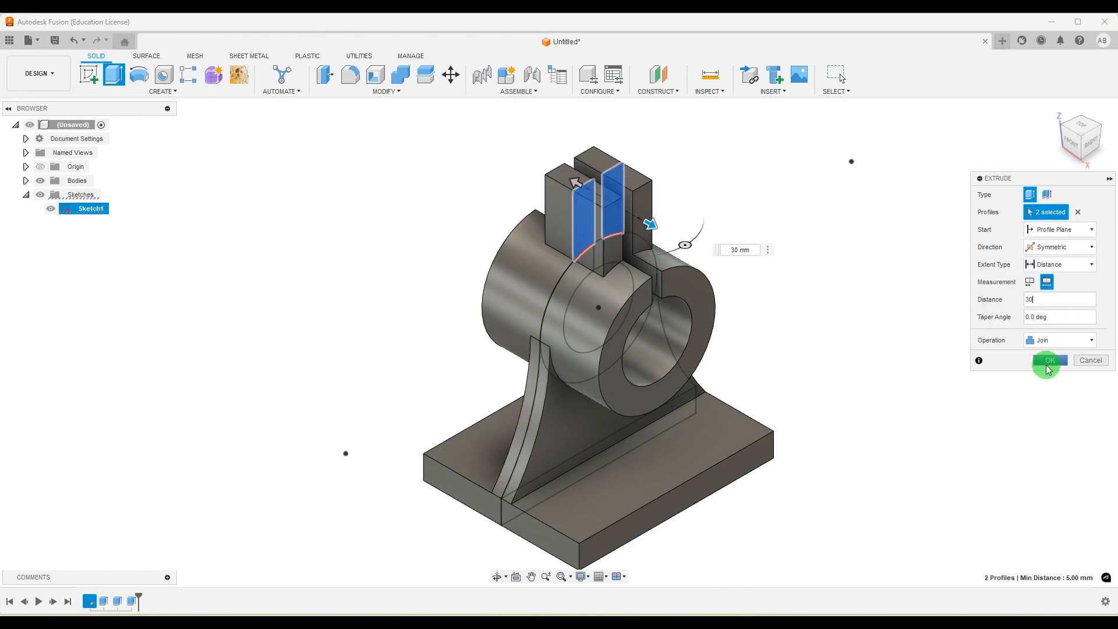
click(1050, 361)
scroll(462, 327, down, 3)
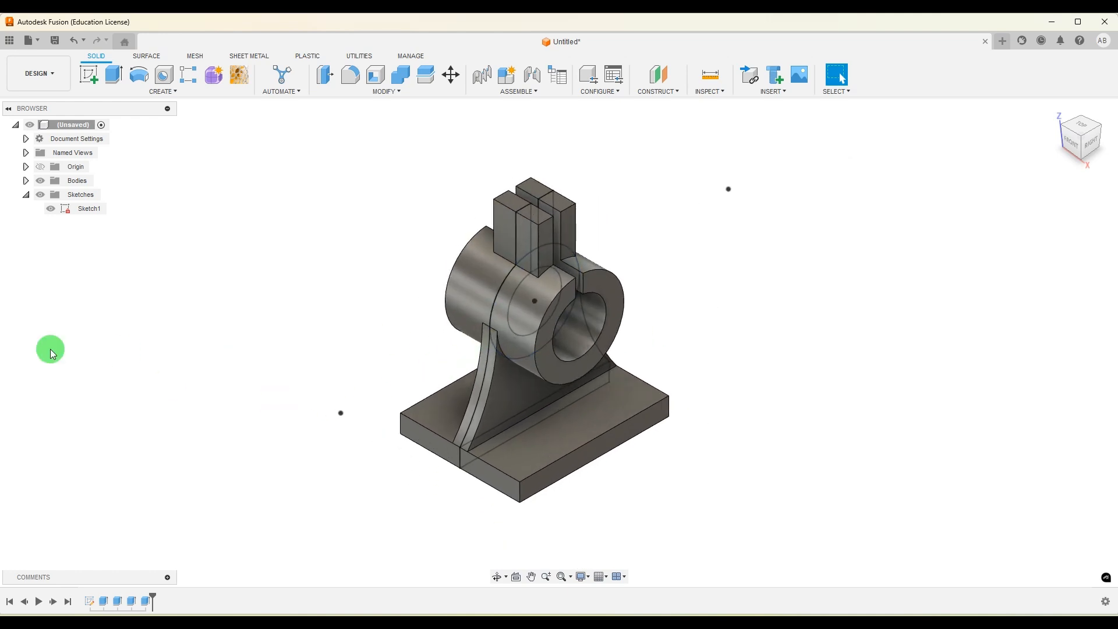
click(51, 208)
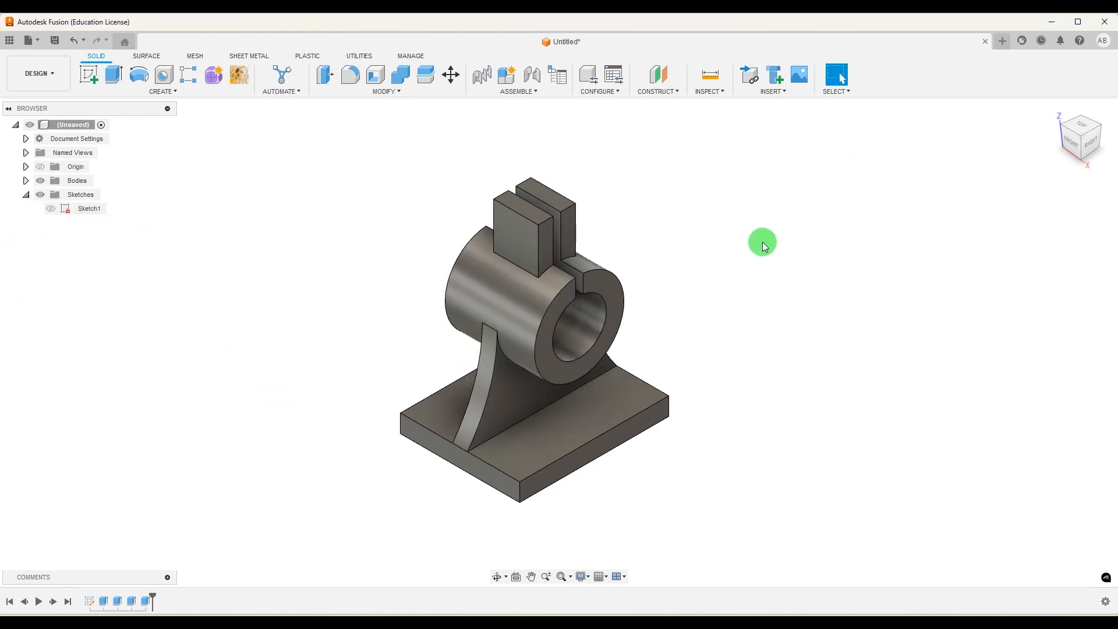
- Round the top of the front lug with a Full Round Fillet, using its top face as the center face
scroll(772, 307, down, 1)
shift+middle_drag(772, 307, 769, 275)
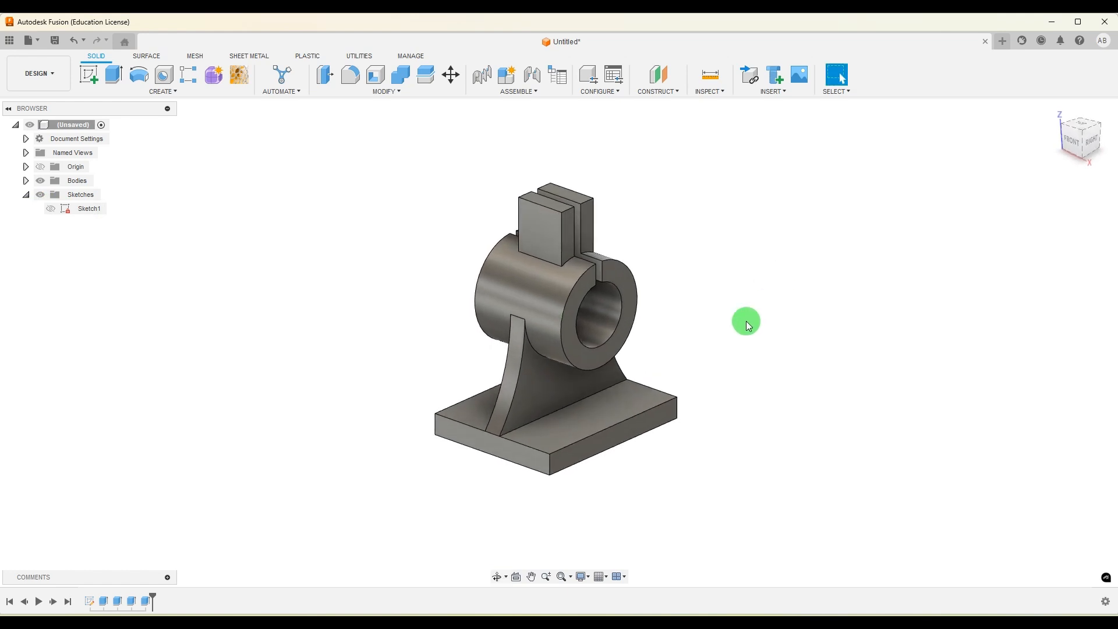
click(348, 76)
click(971, 196)
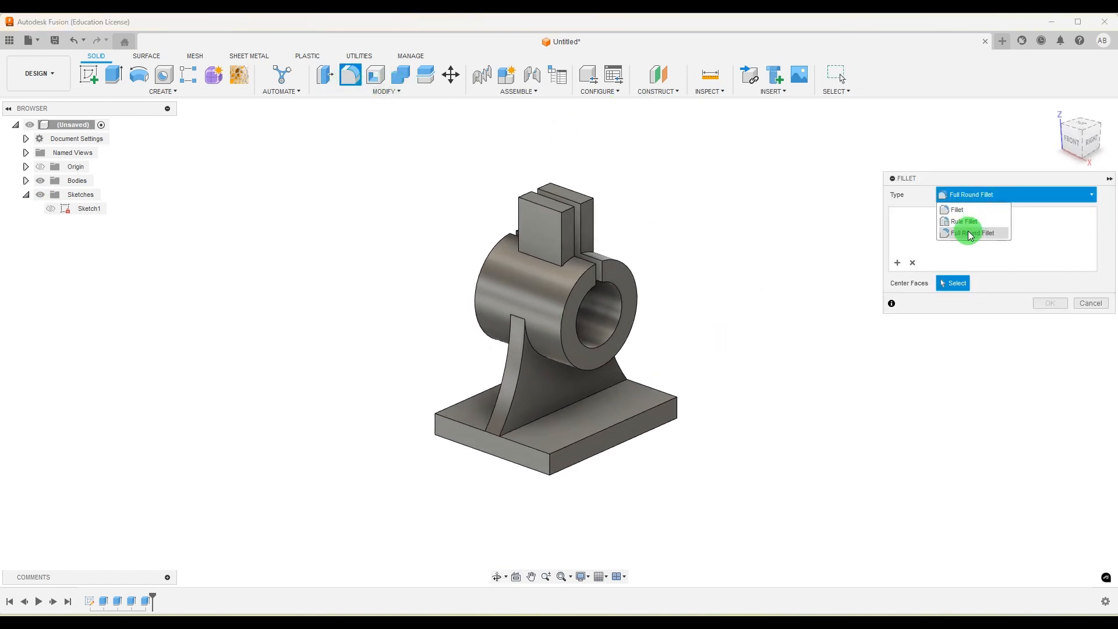
click(967, 231)
scroll(585, 223, up, 2)
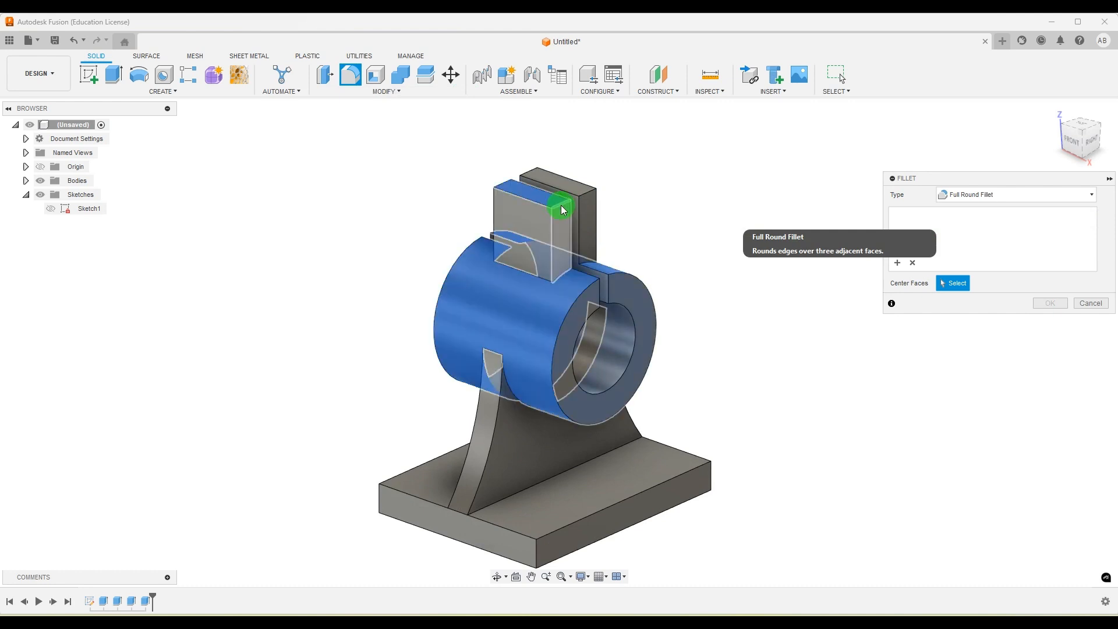
click(557, 211)
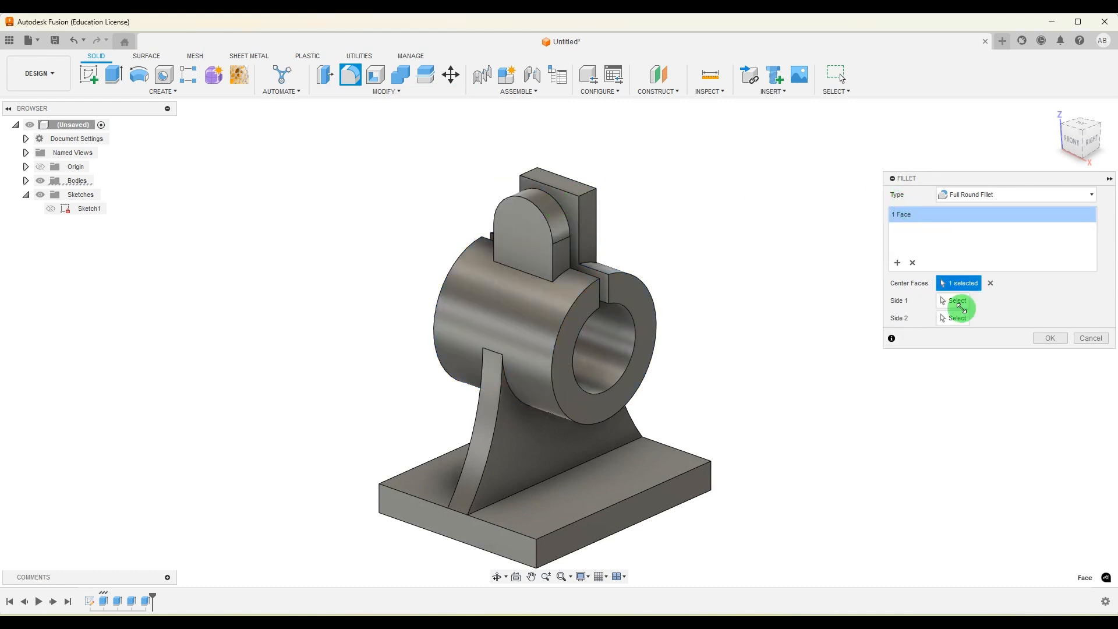
click(1052, 338)
- Apply a Full Round Fillet to the top face of the rear lug
click(350, 74)
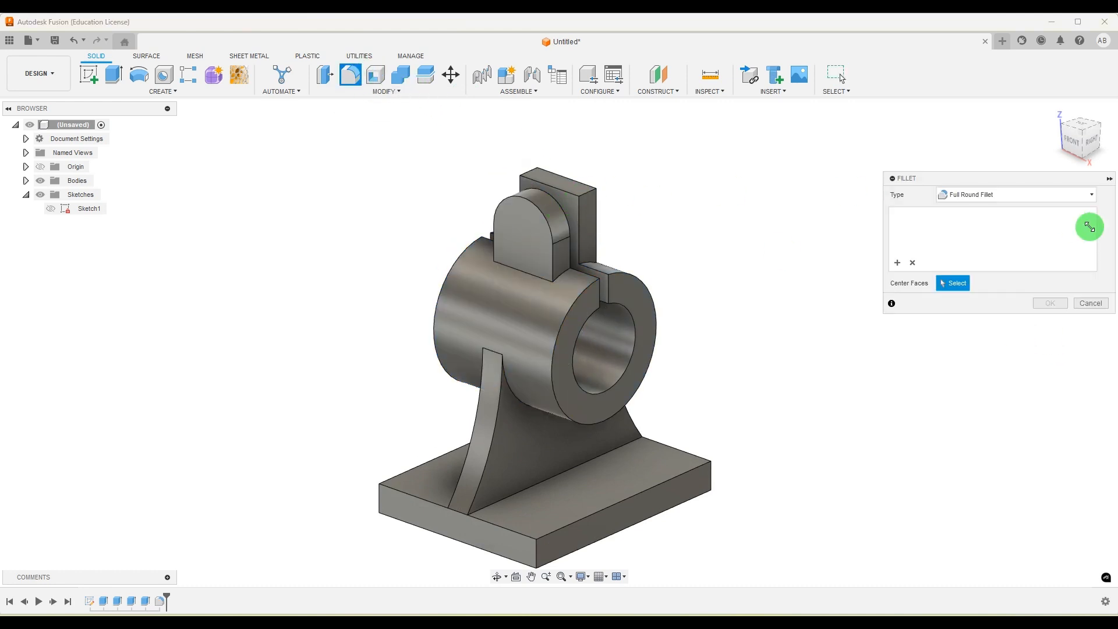
click(1008, 203)
click(978, 229)
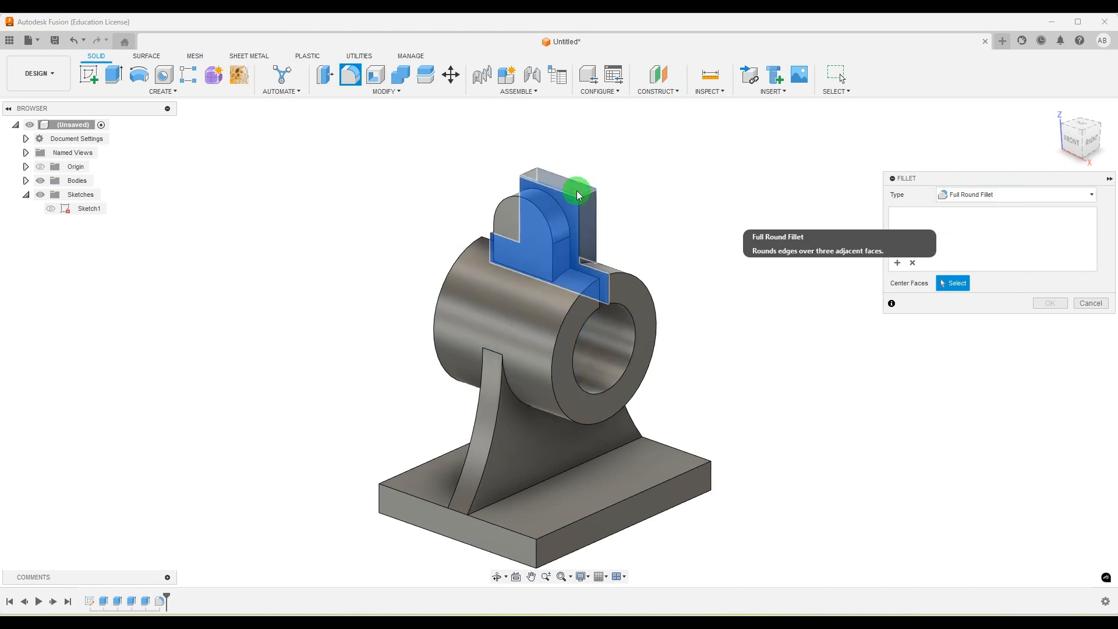
click(589, 197)
click(958, 286)
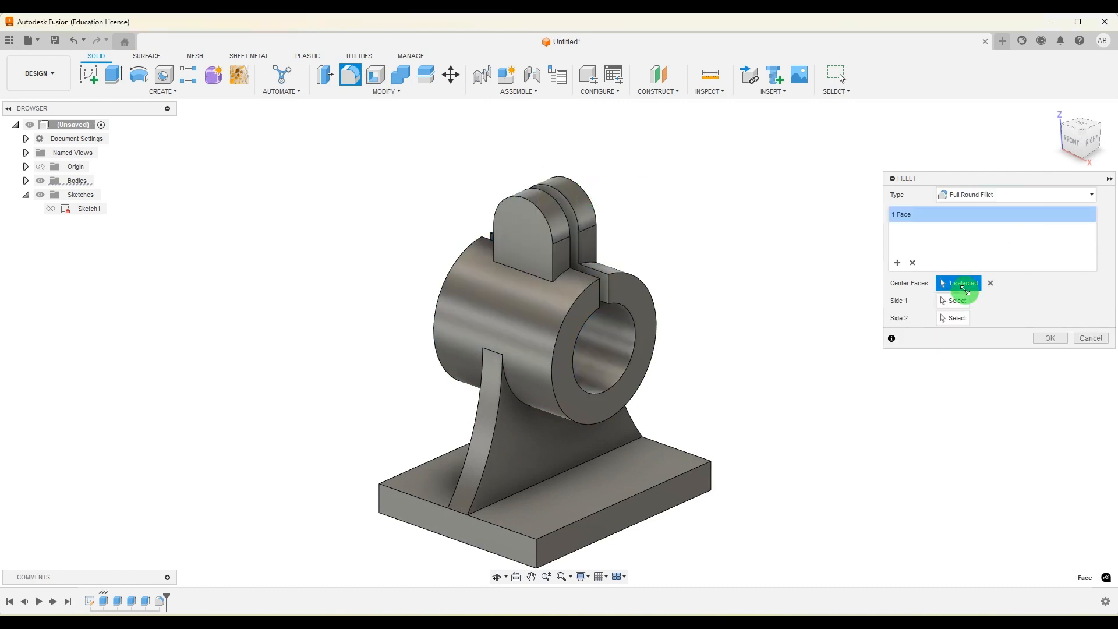
click(1042, 343)
- Check the lug hole in the reference drawing and sketch a 16 mm diameter circle on the front lug's outer face
scroll(771, 231, down, 4)
shift+middle_drag(804, 257, 799, 251)
scroll(781, 315, up, 3)
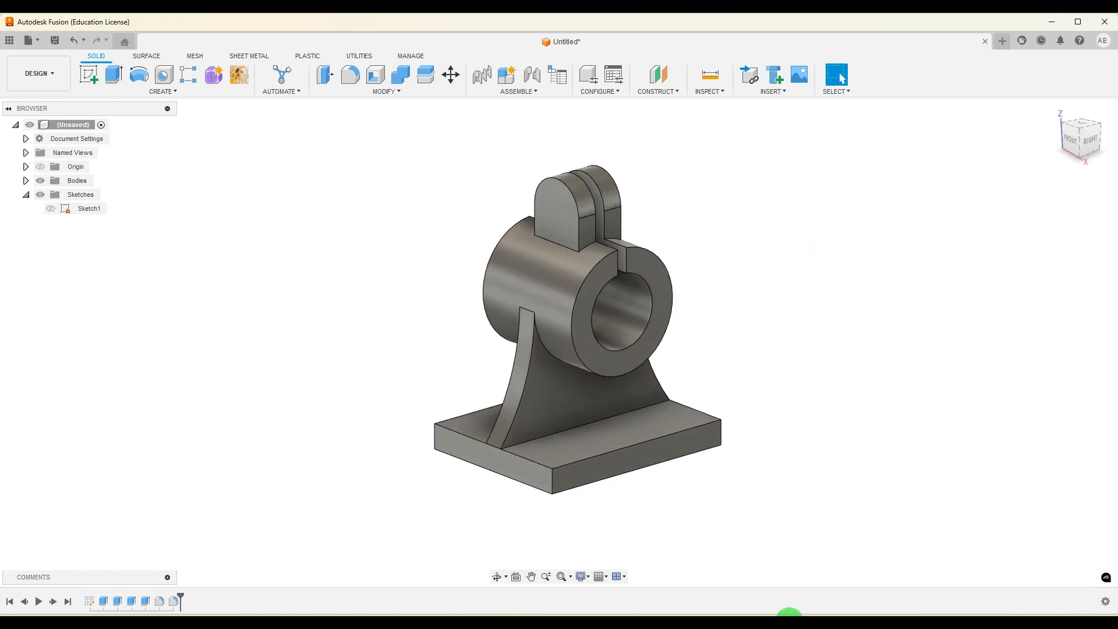
click(787, 625)
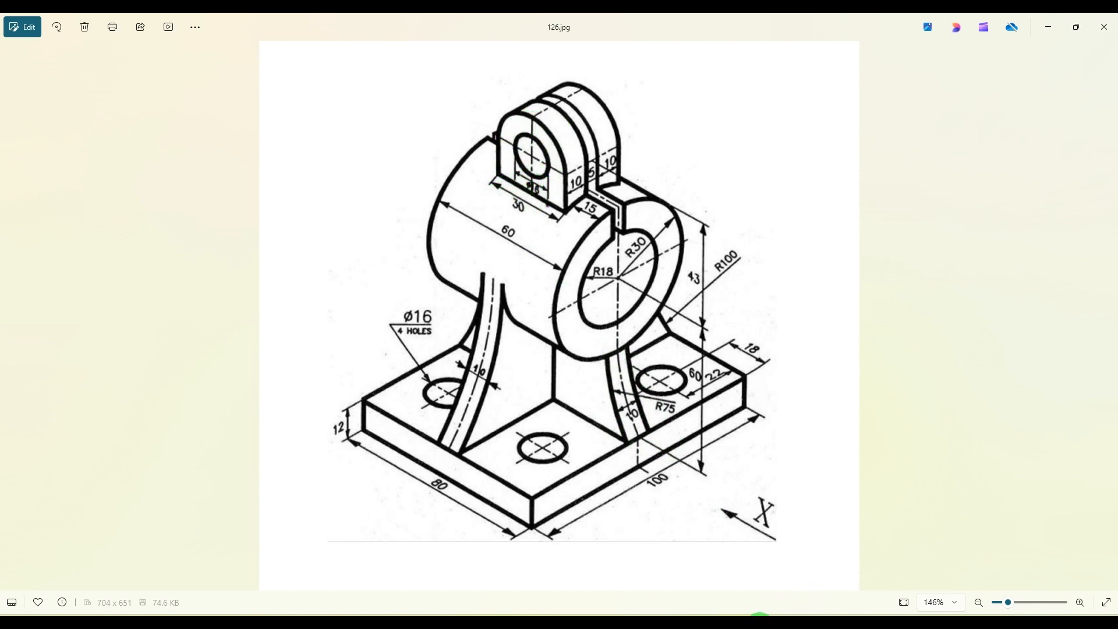
click(758, 621)
click(567, 213)
click(89, 75)
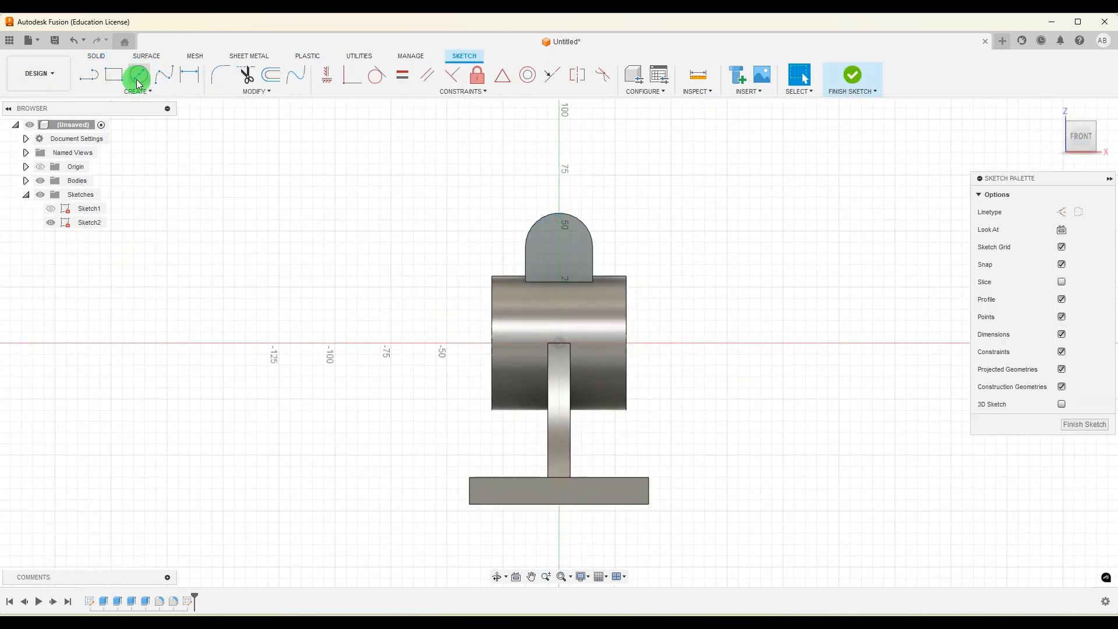
click(135, 76)
scroll(644, 229, up, 2)
click(509, 274)
text(16)
key(Return)
key(Escape)
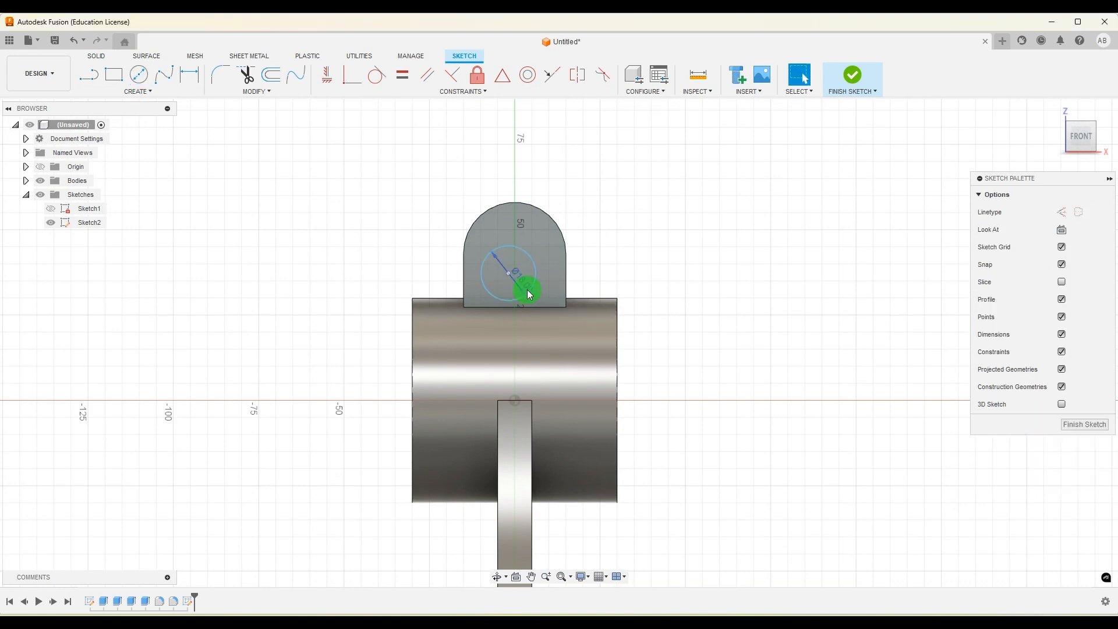
- Make the circle concentric with the lug's rounded top edge and finish the sketch
click(554, 226)
shift+click(525, 251)
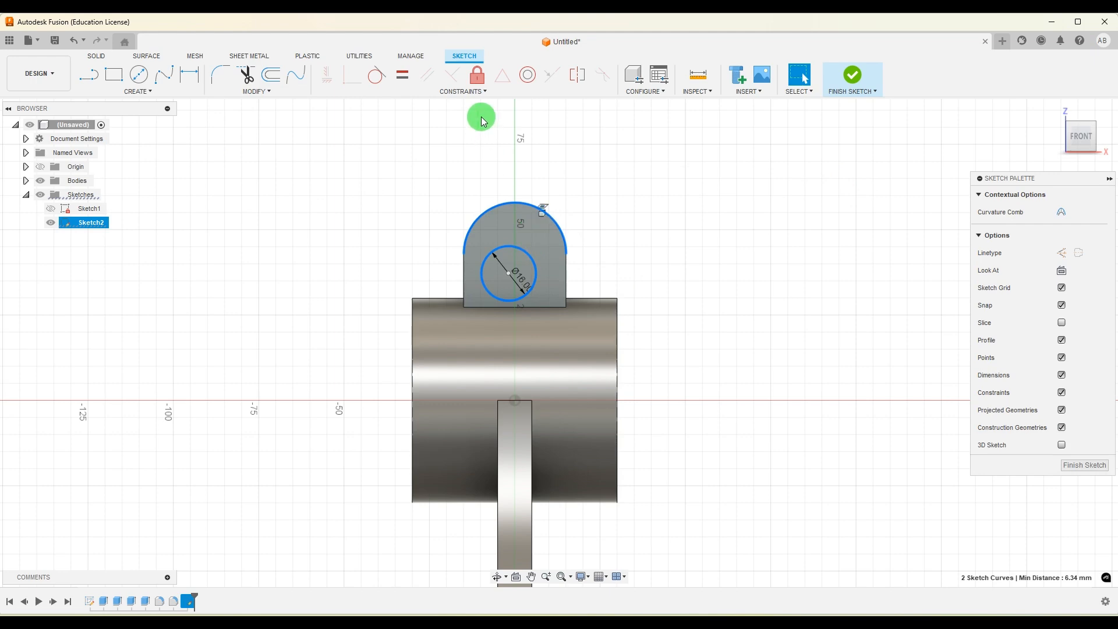
click(527, 75)
scroll(744, 249, down, 5)
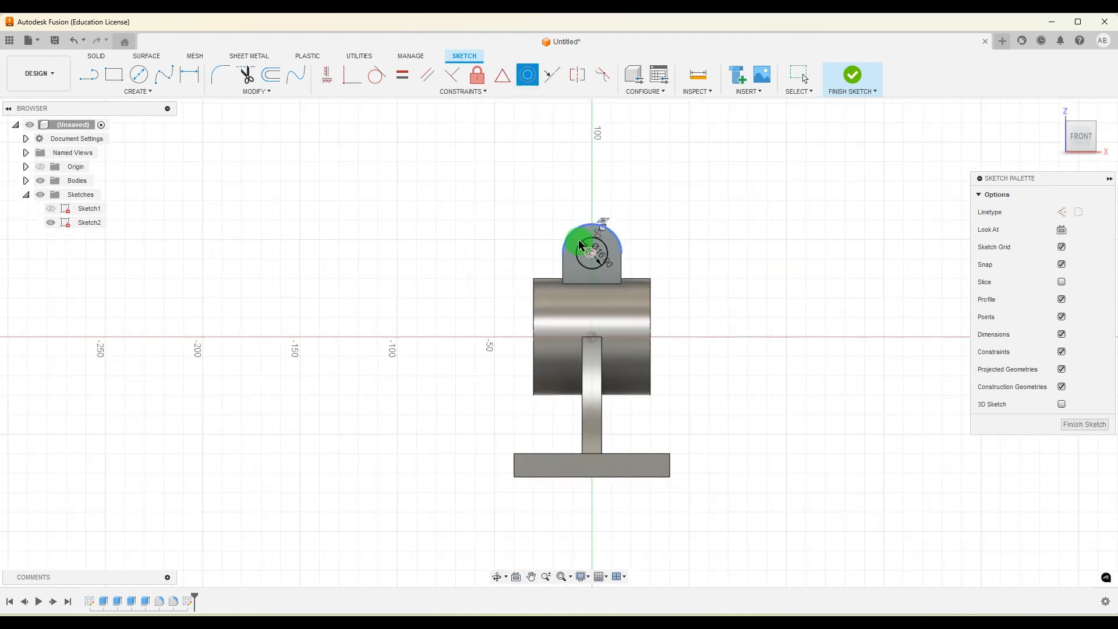
scroll(736, 373, up, 1)
mouse_move(782, 616)
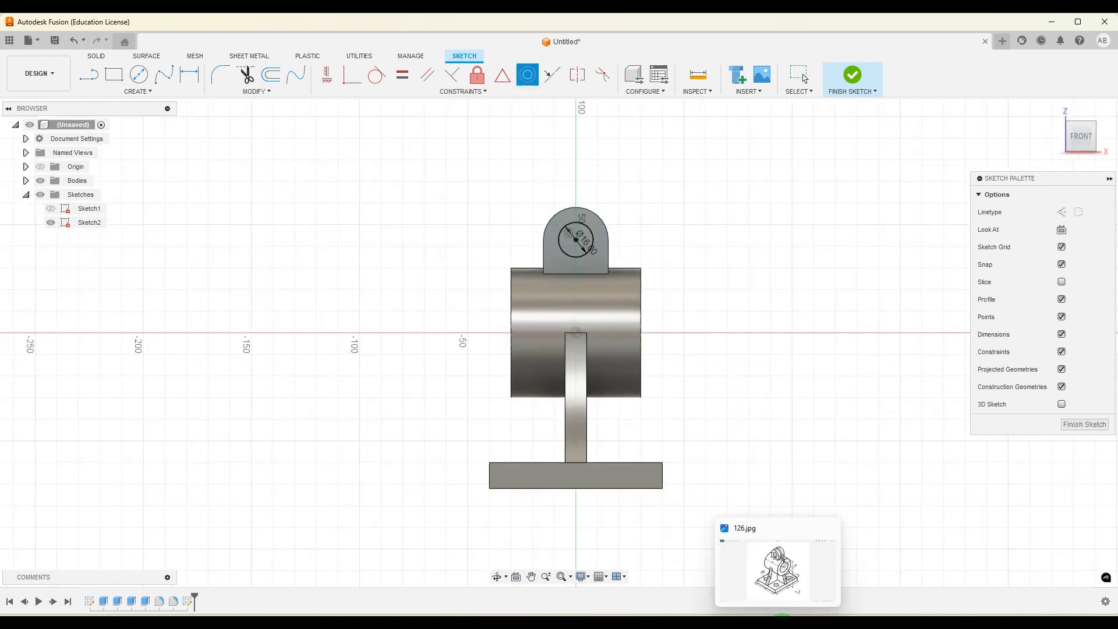
click(1080, 427)
- Cut the circle profile through both lugs using Extrude with the extent set to All
click(773, 316)
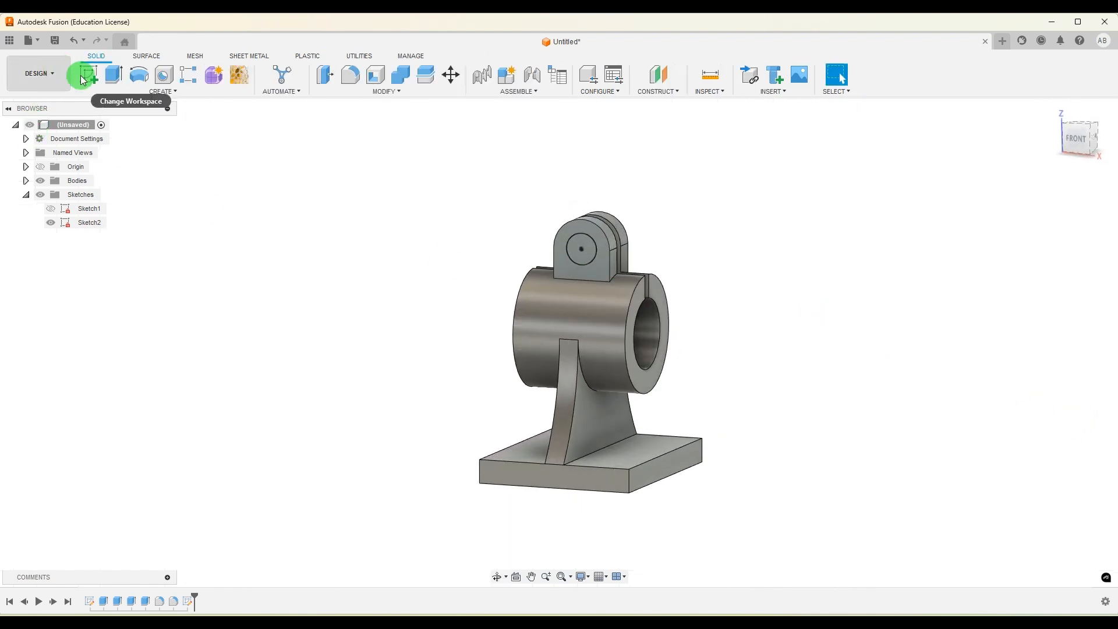
click(115, 87)
click(581, 249)
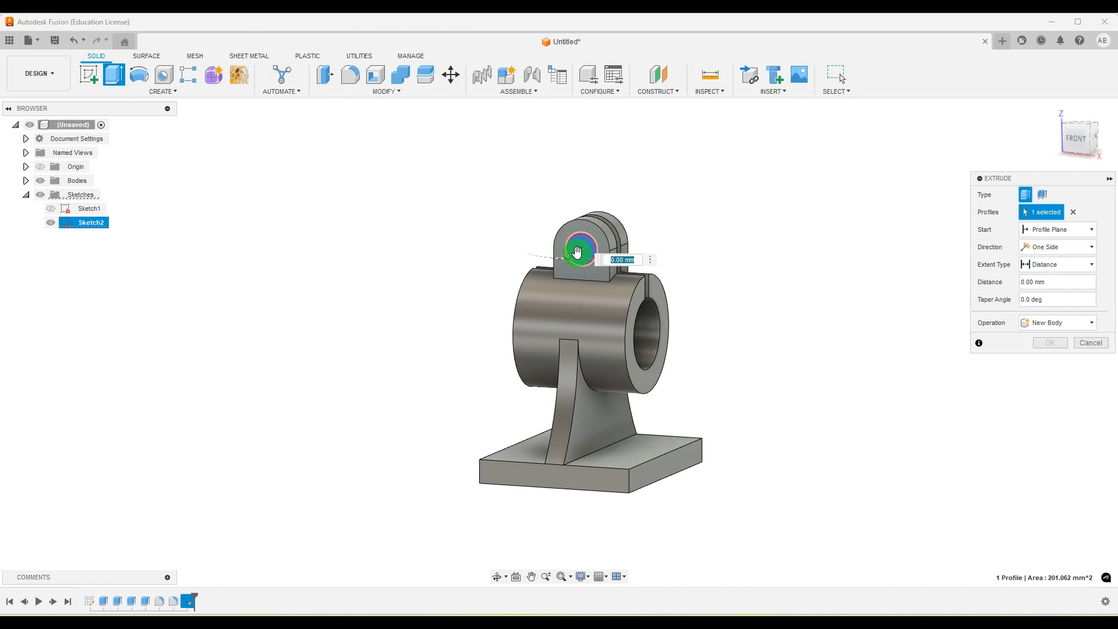
drag(576, 247, 652, 225)
click(1067, 264)
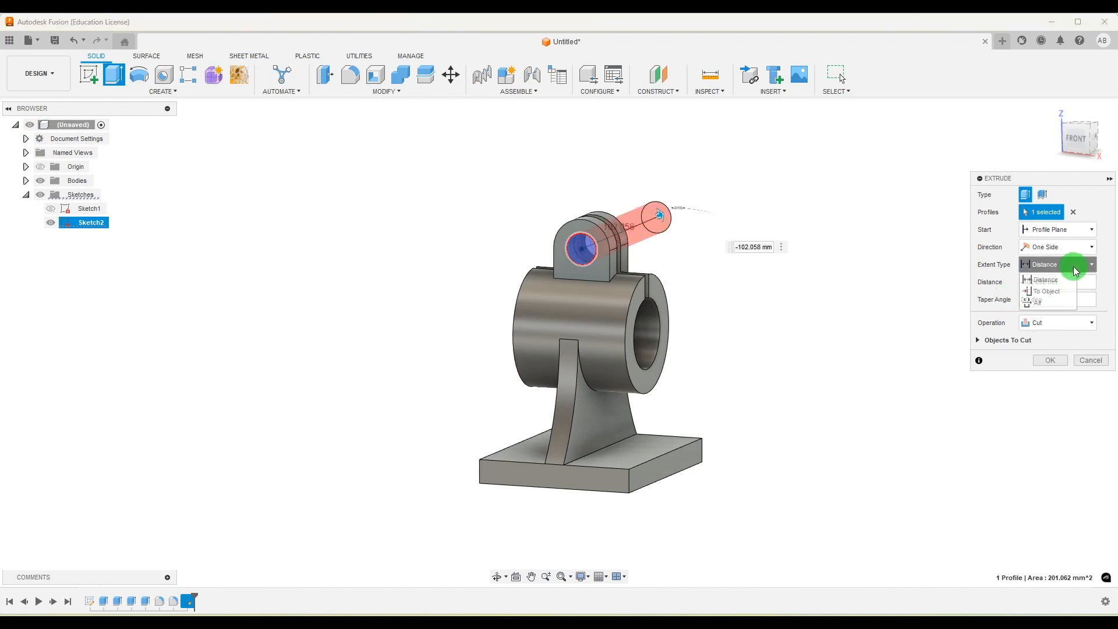
click(1058, 299)
click(1053, 360)
drag(830, 345, 776, 347)
key(Escape)
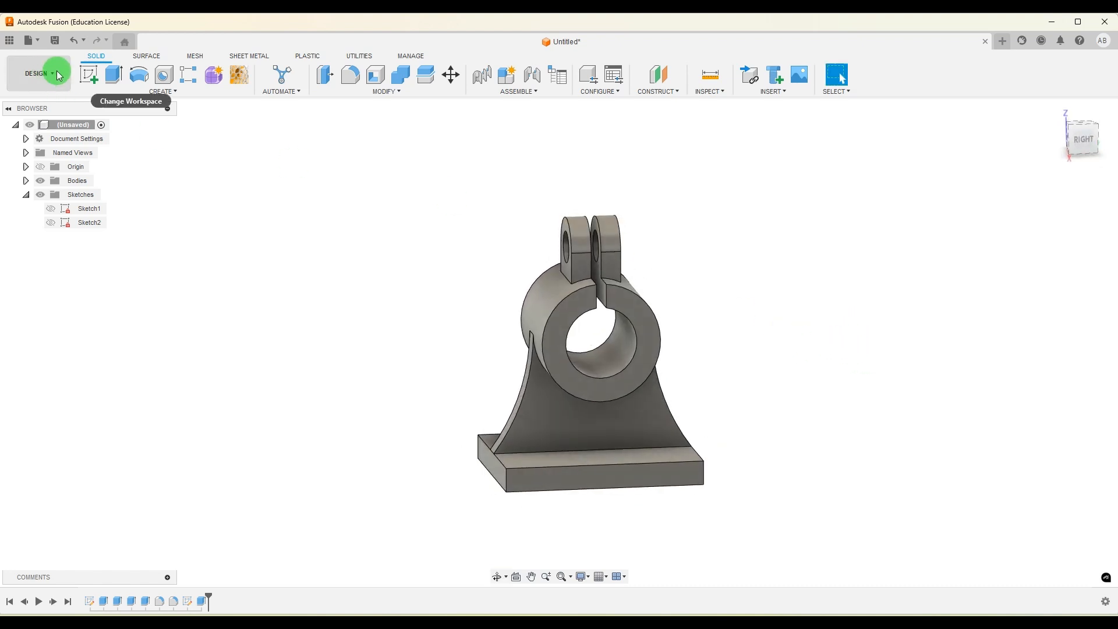
- Create a sketch on the front (XZ) origin plane and check the second rib's dimensions in the reference drawing
click(90, 74)
shift+middle_drag(910, 401, 948, 400)
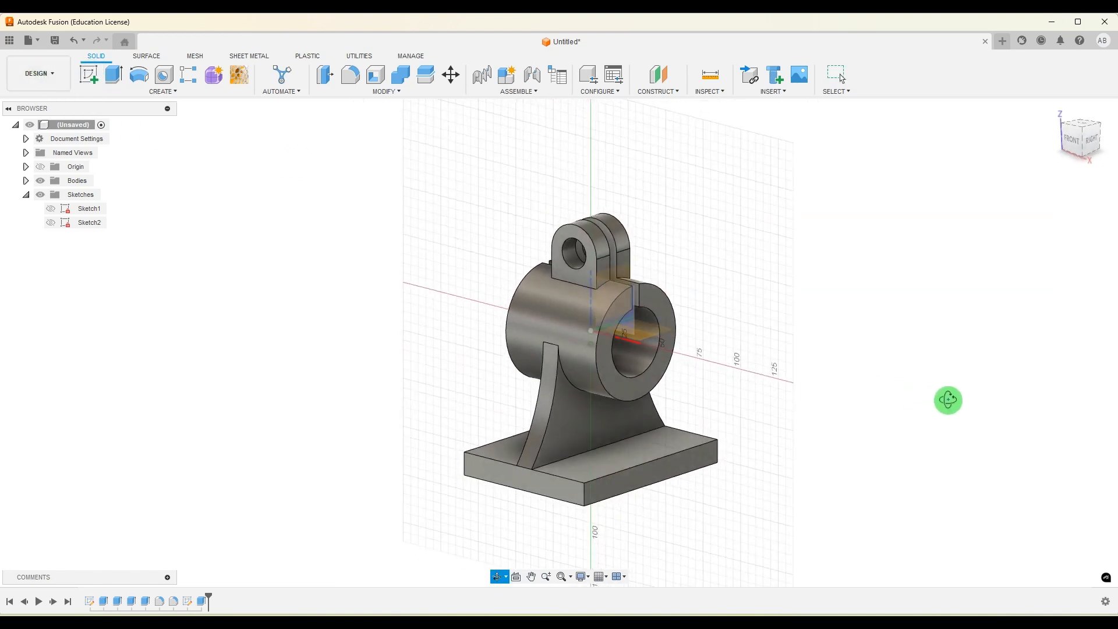
click(1055, 113)
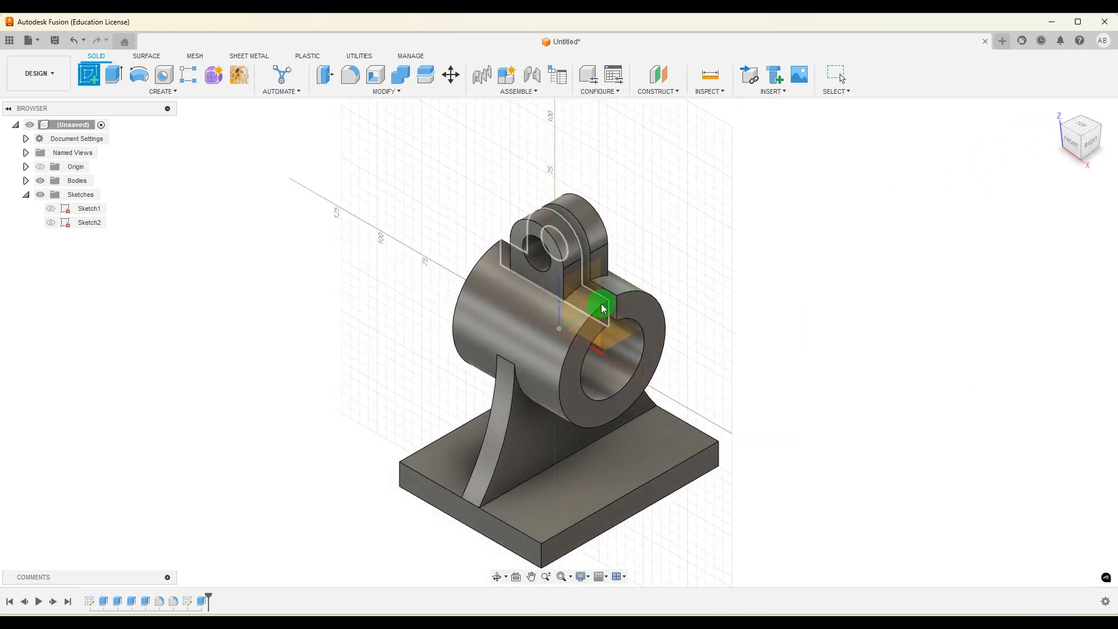
click(599, 346)
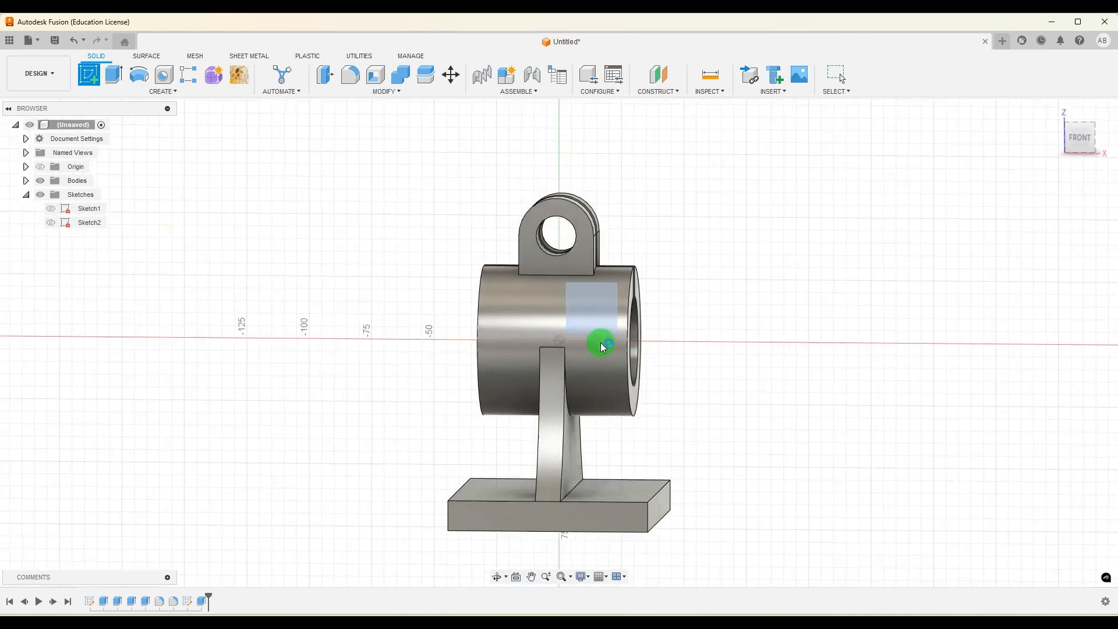
click(779, 615)
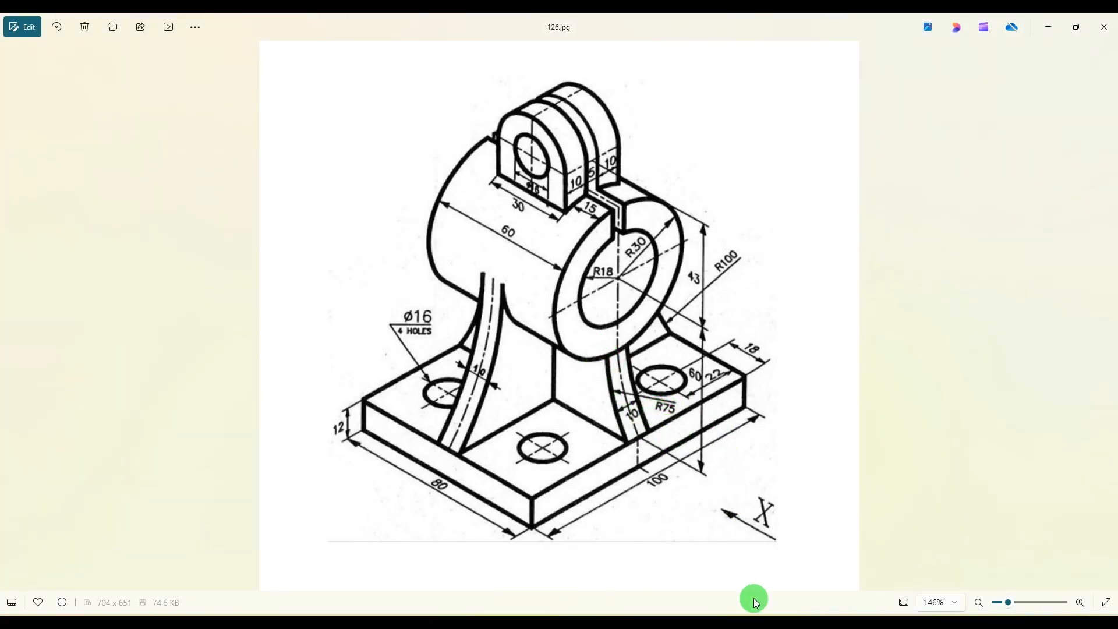
key(alt+Tab)
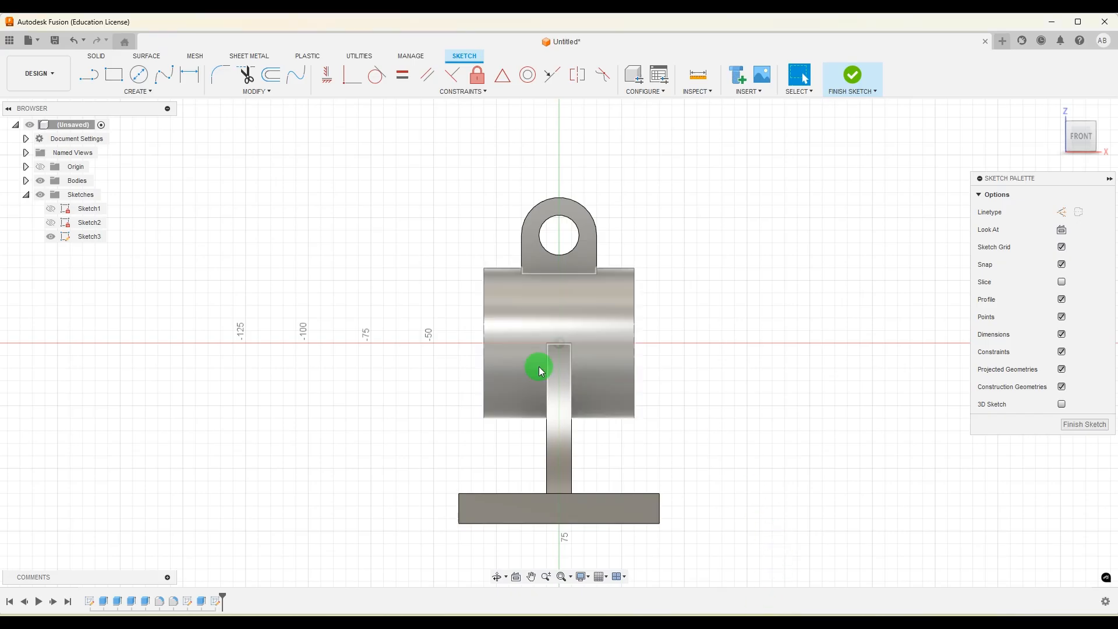
- Project the hub's two vertical end edges and the base's top edges on both sides of the rib into the sketch
click(137, 91)
mouse_move(181, 274)
click(221, 268)
scroll(482, 467, up, 3)
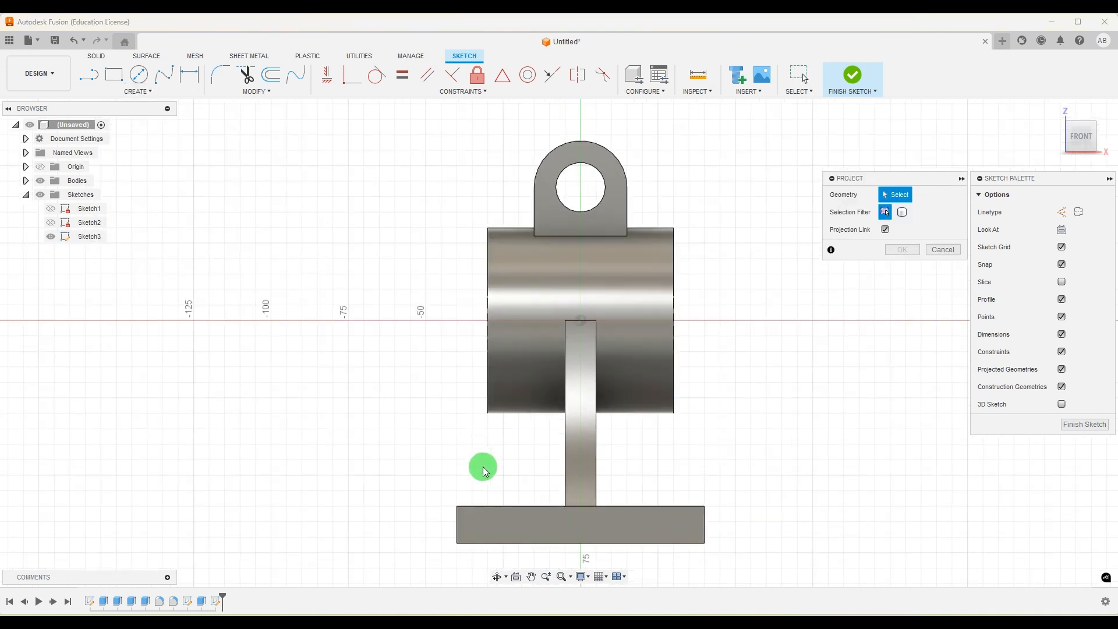
click(507, 512)
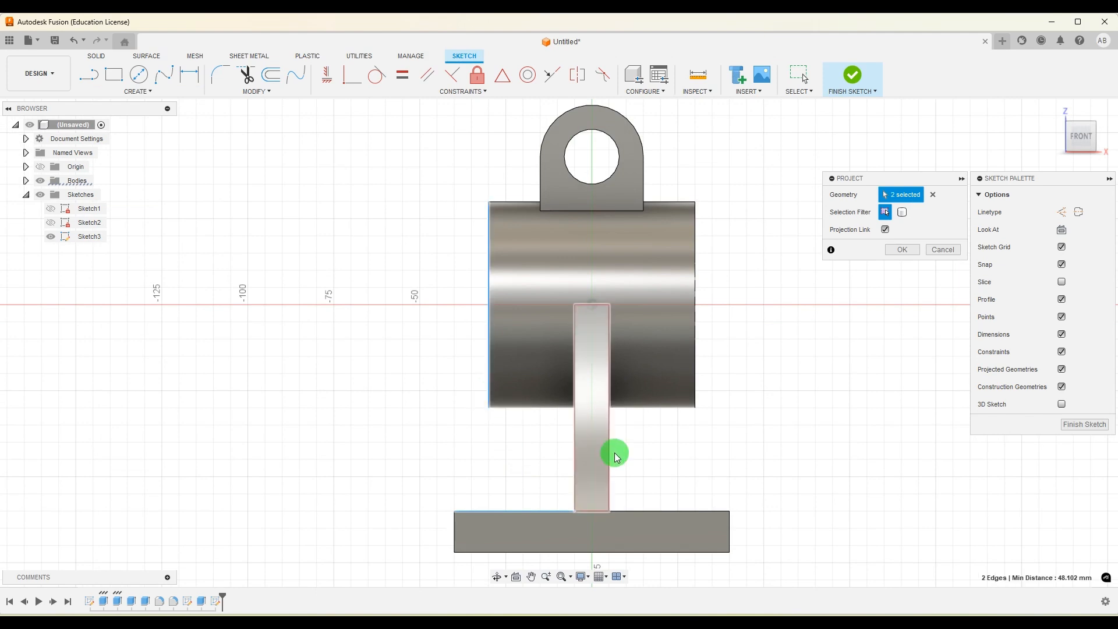
click(698, 391)
click(698, 512)
click(901, 249)
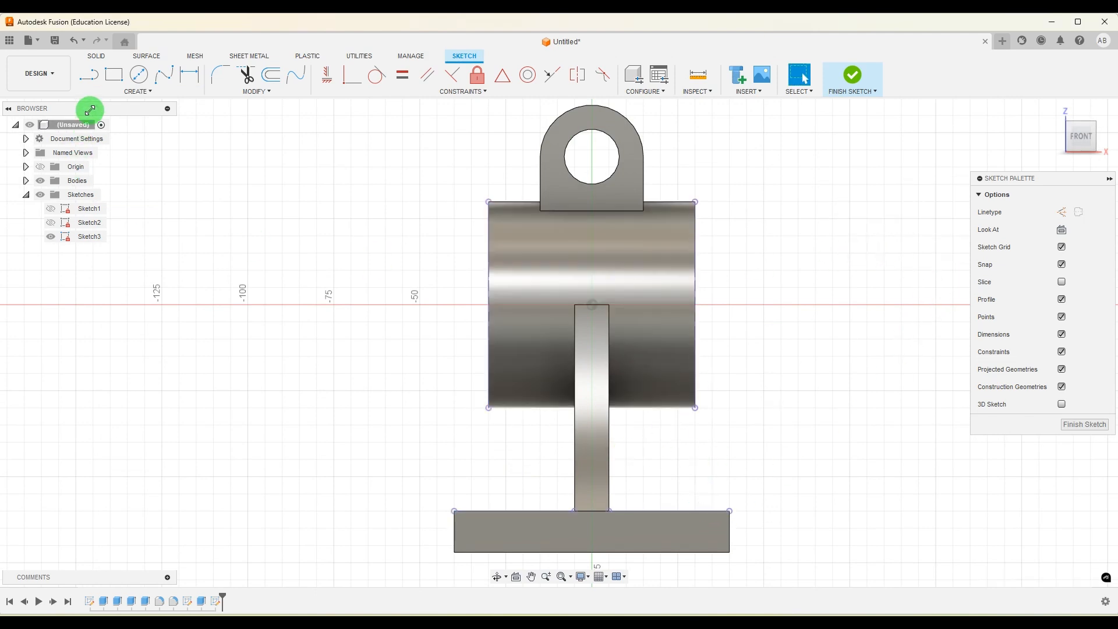
- Draw a 3-point arc curving inward from the base's upper-left corner to the hub's lower-left corner
click(104, 91)
mouse_move(129, 138)
click(250, 142)
click(455, 511)
click(489, 407)
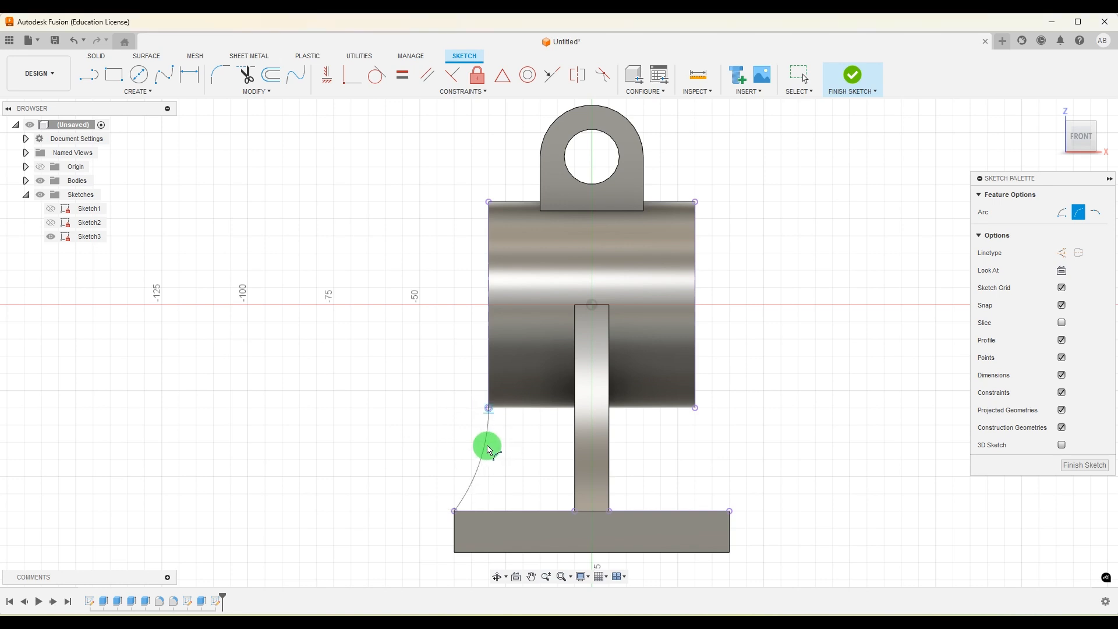
click(486, 452)
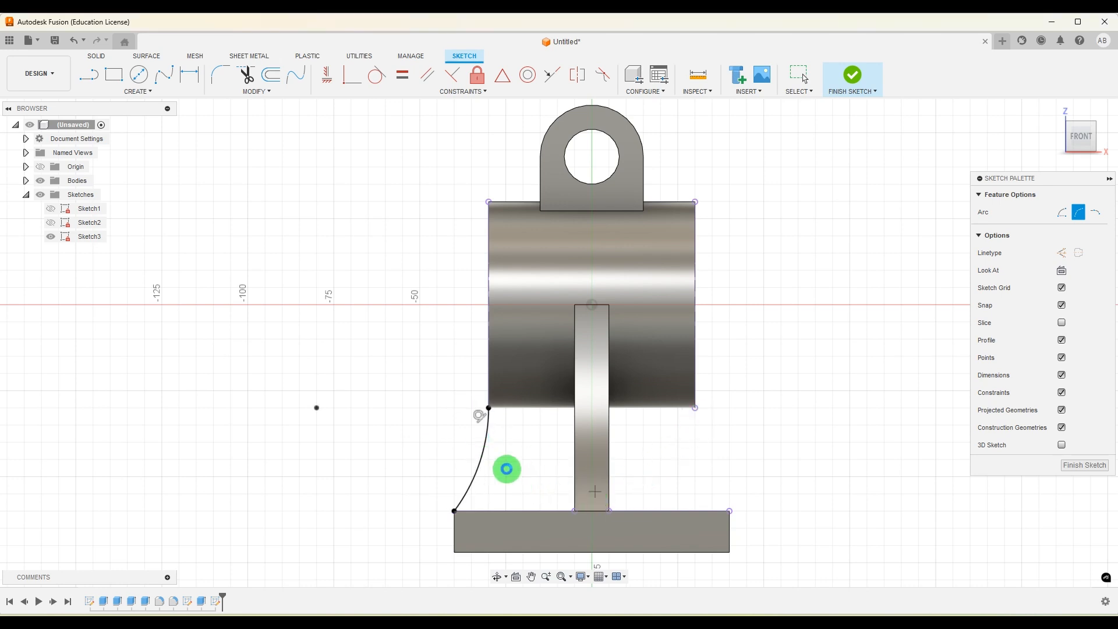
key(Escape)
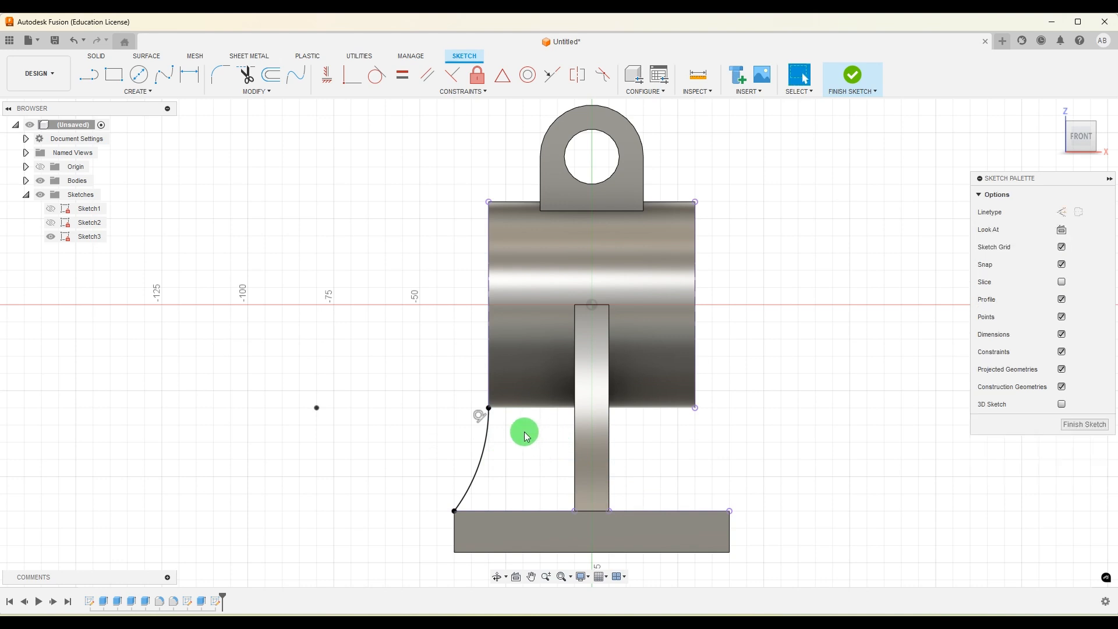
- Draw a 3-point arc with a deeper inward bulge from the base's upper-left corner to the hub's lower-left corner
click(114, 92)
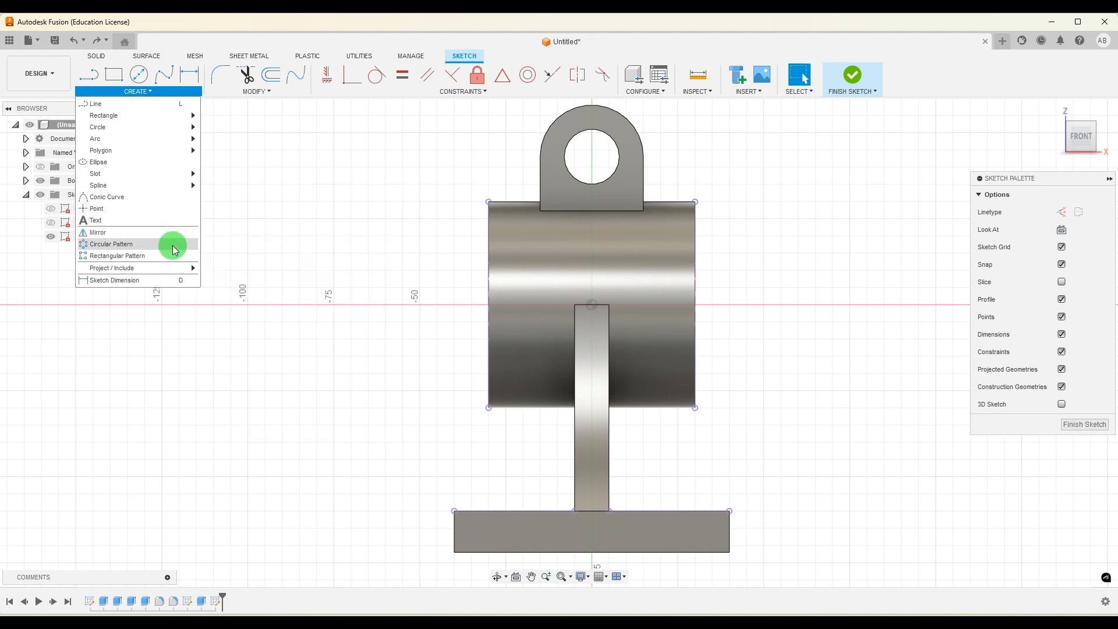
mouse_move(177, 267)
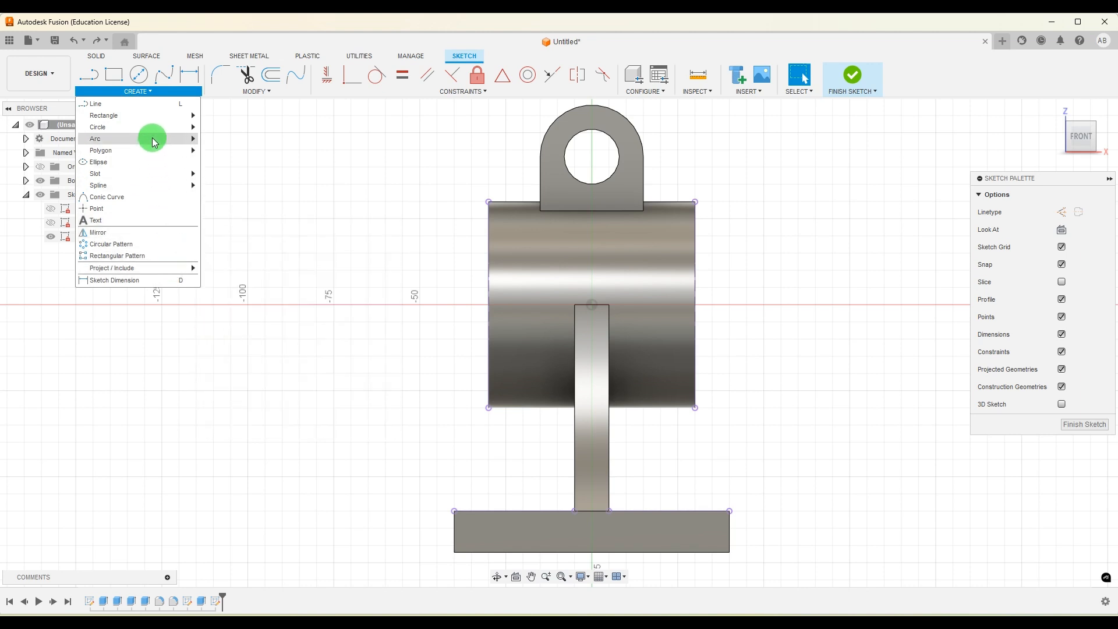
click(216, 145)
click(463, 498)
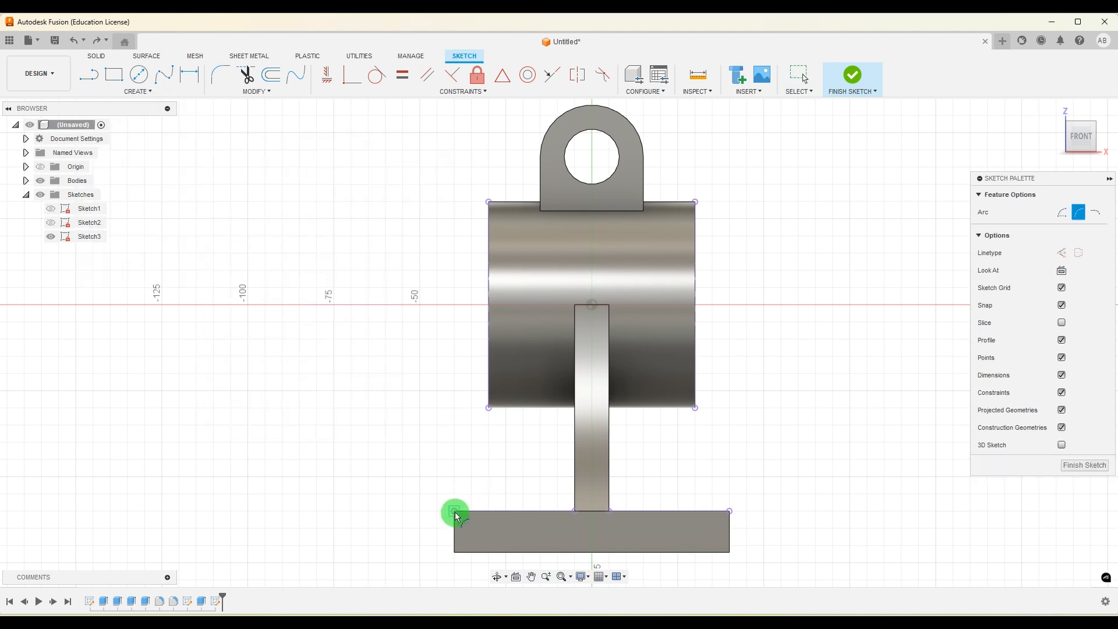
click(488, 409)
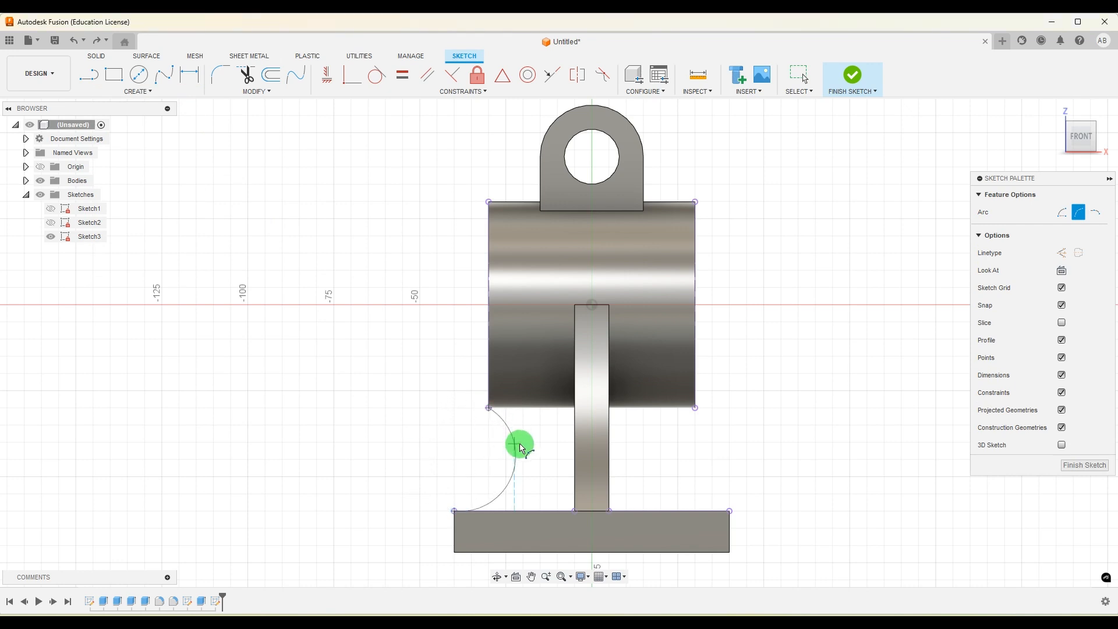
click(511, 444)
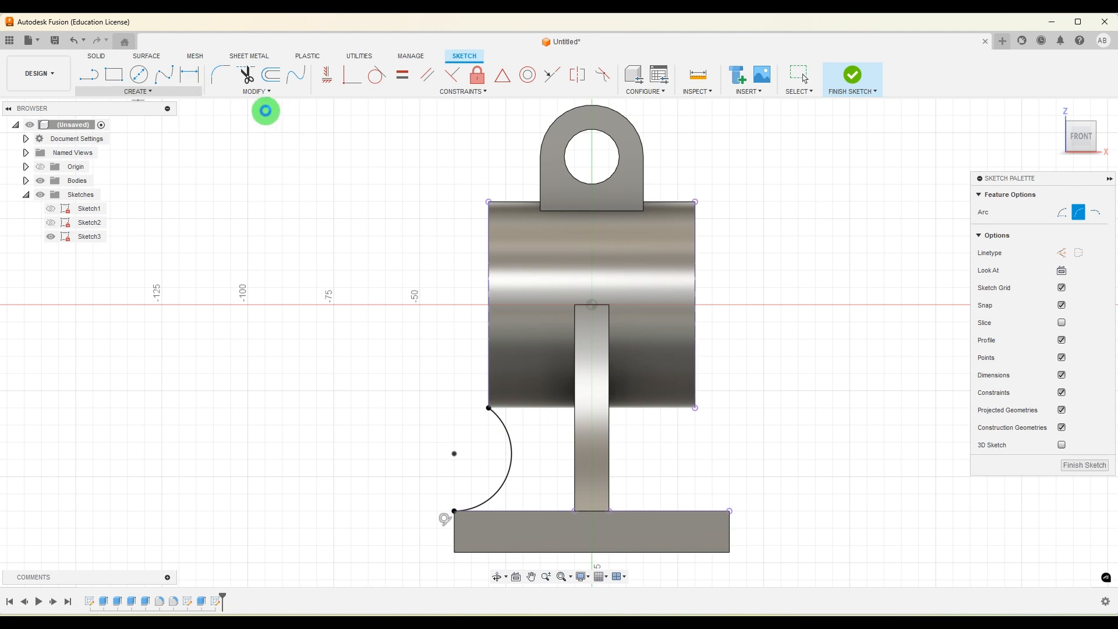
- Try to dimension the left arc's radius, and undo the arc
click(195, 66)
click(508, 458)
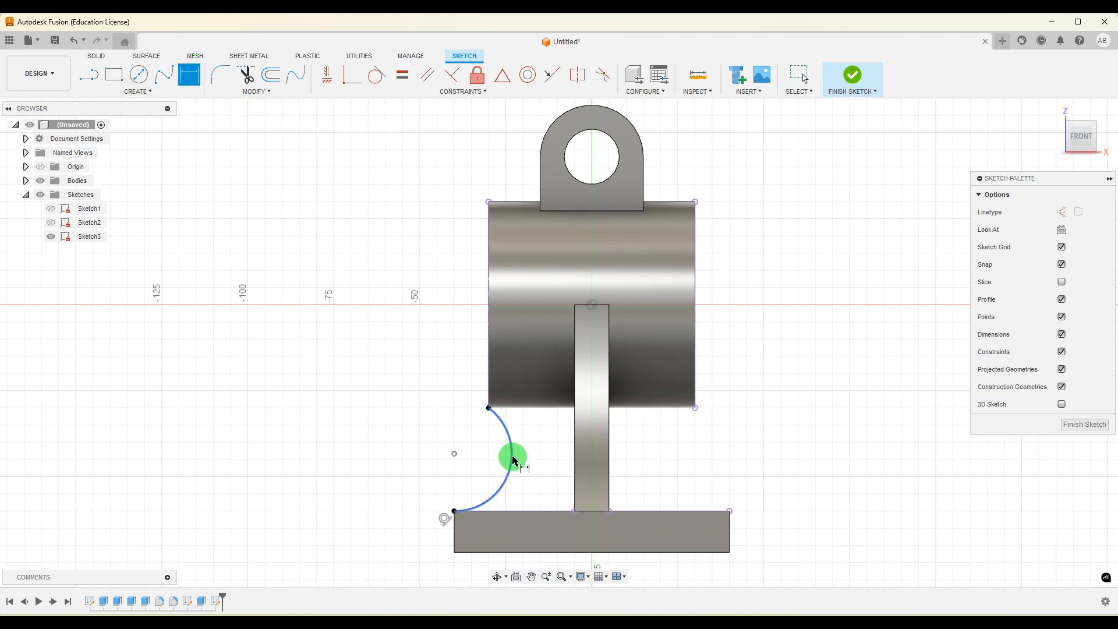
click(512, 457)
click(493, 456)
click(664, 354)
key(ctrl+z)
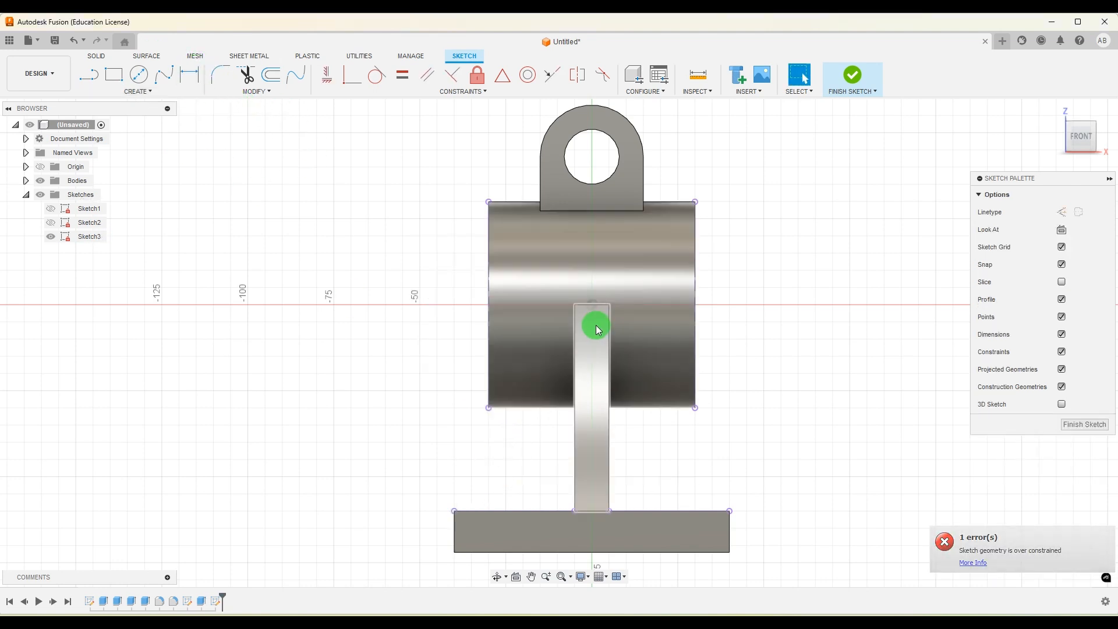
- Draw inward-curving 3-point arcs on both sides, joining the base's upper corners to the hub's lower corners
click(146, 92)
mouse_move(180, 138)
click(225, 139)
scroll(417, 439, up, 2)
drag(464, 532, 509, 408)
click(505, 401)
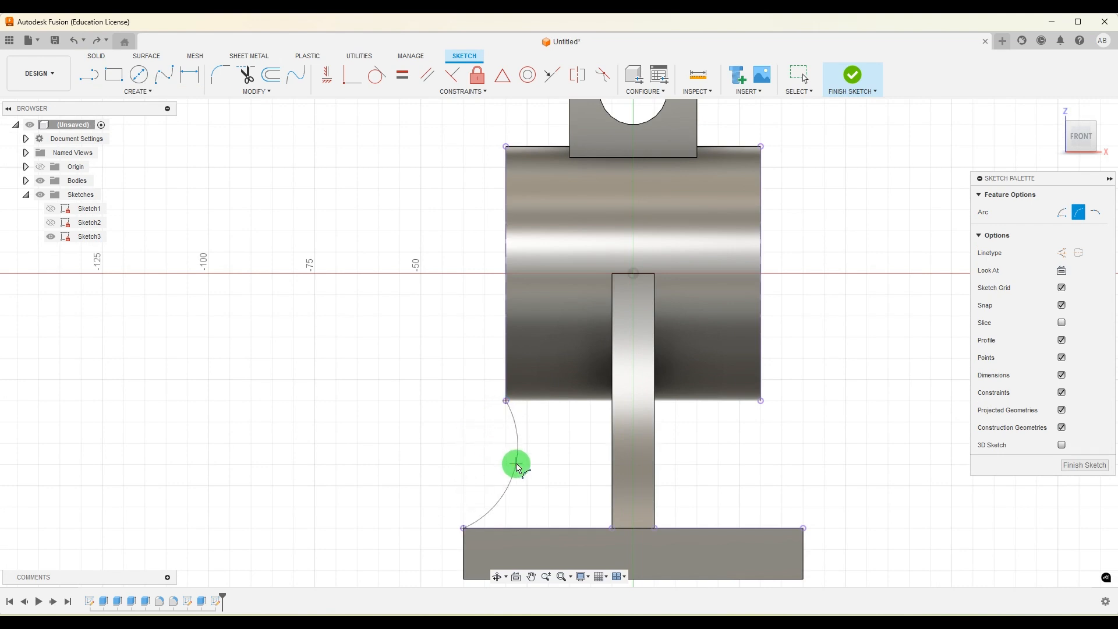
click(520, 456)
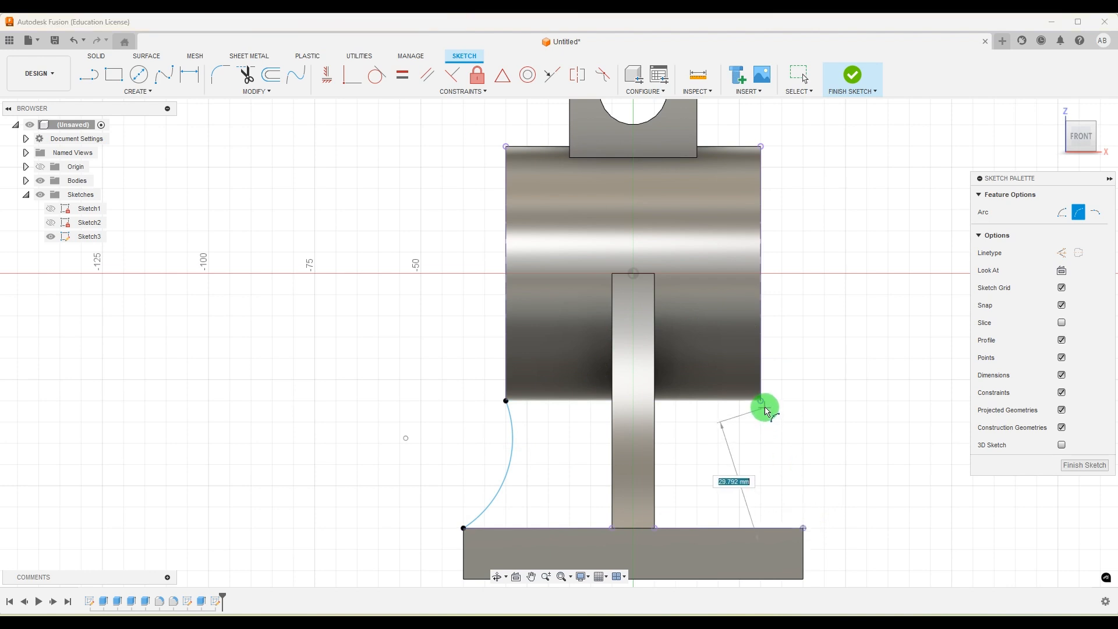
click(761, 401)
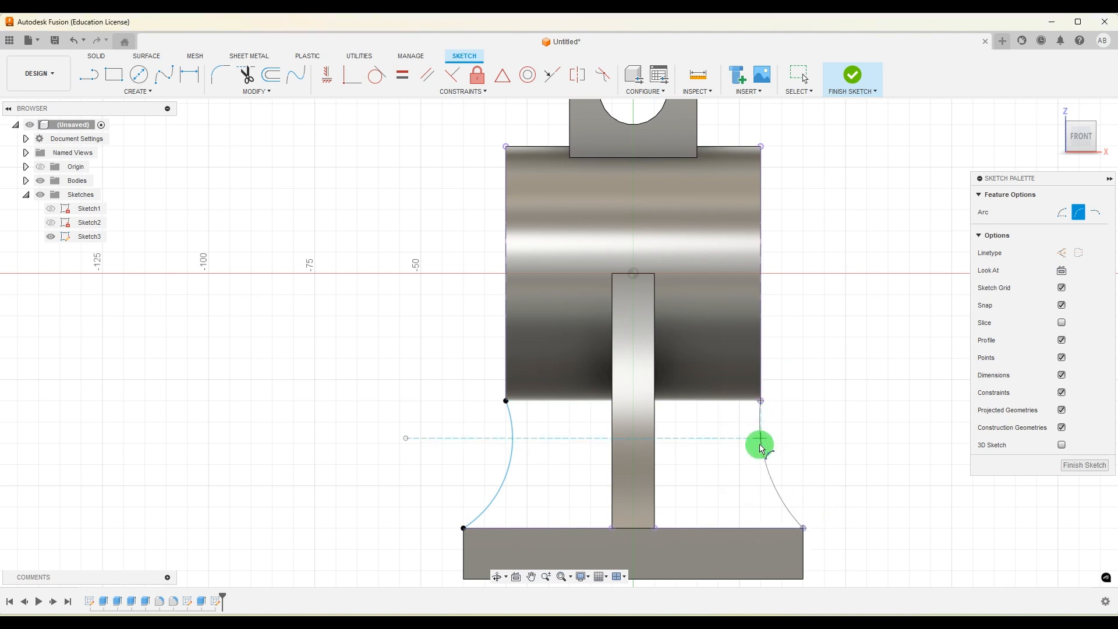
click(752, 453)
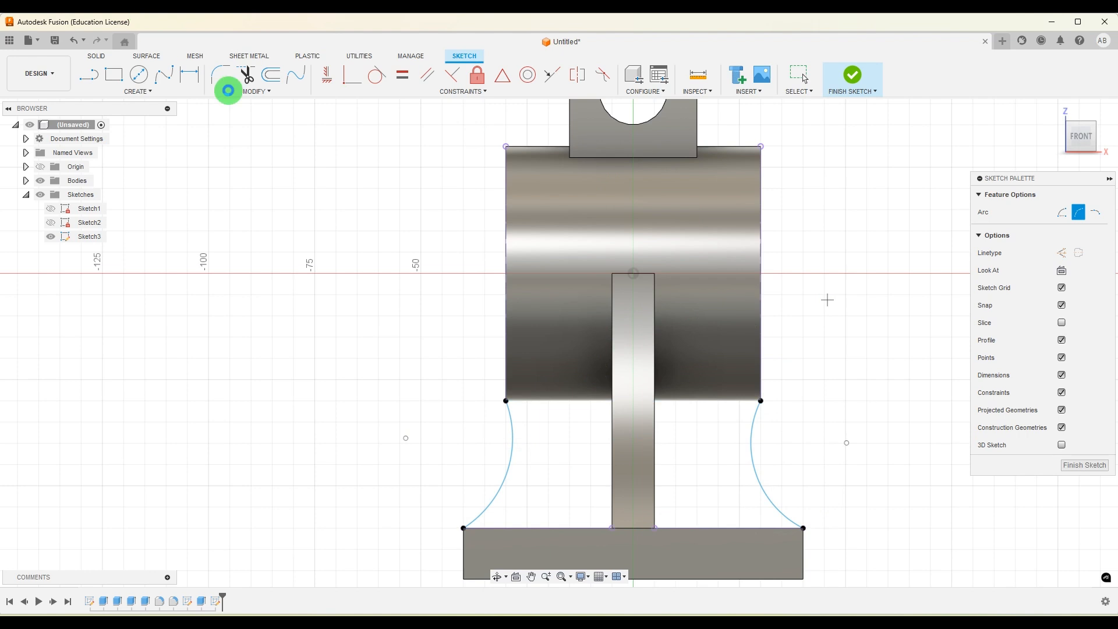
- Dimension both side arcs to a 75 mm radius and finish the sketch
click(204, 84)
click(507, 456)
click(479, 450)
text(7)
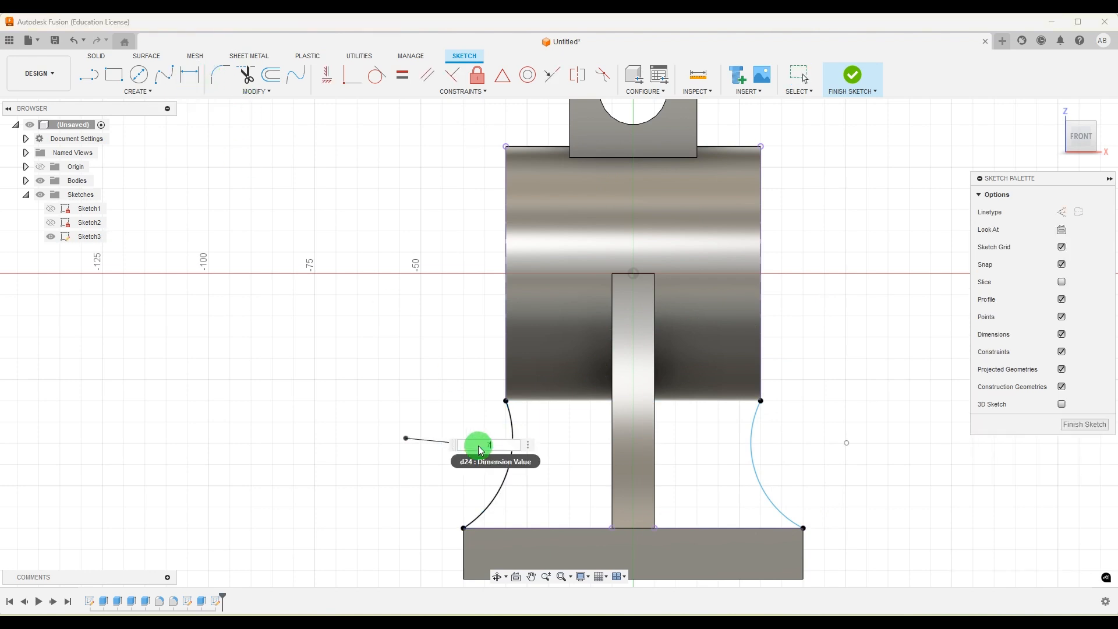
text(5)
key(Return)
click(757, 475)
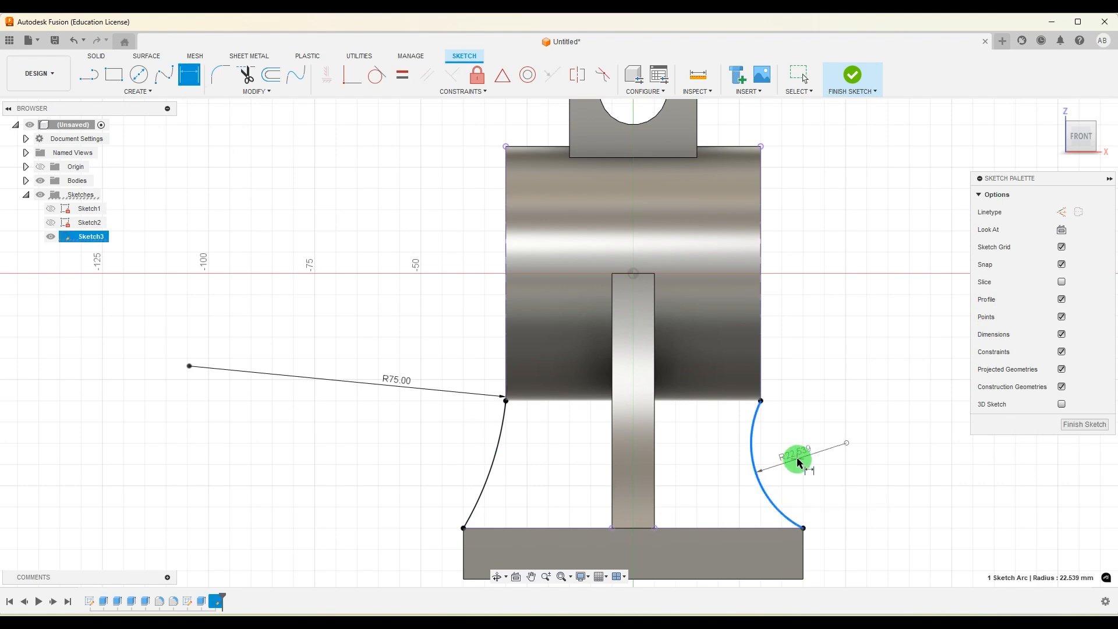
click(799, 460)
text(75)
key(Return)
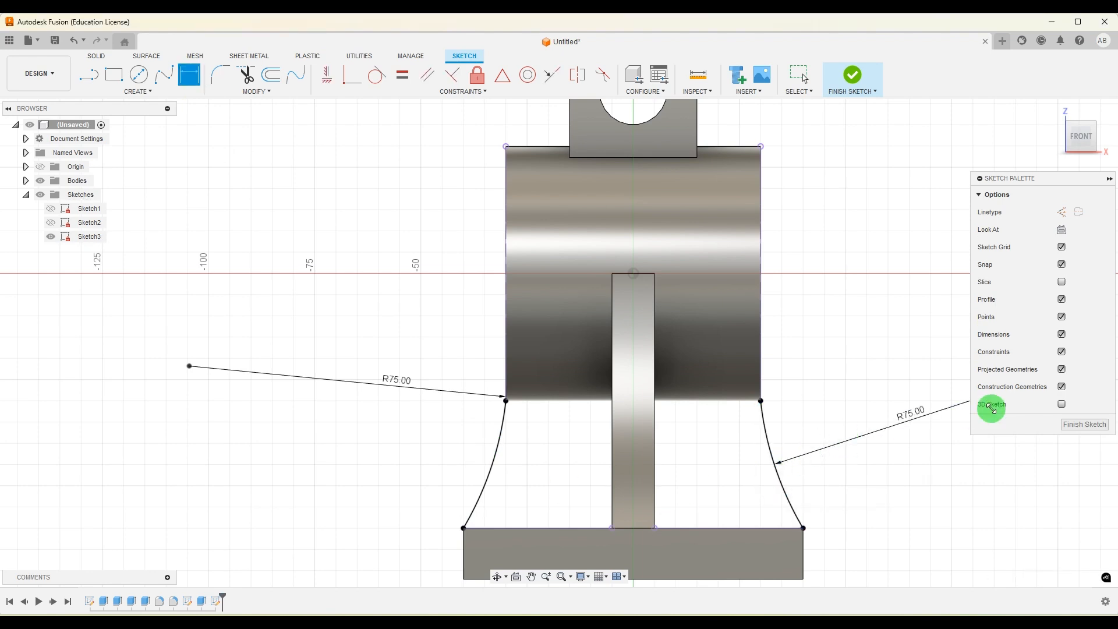
click(1084, 424)
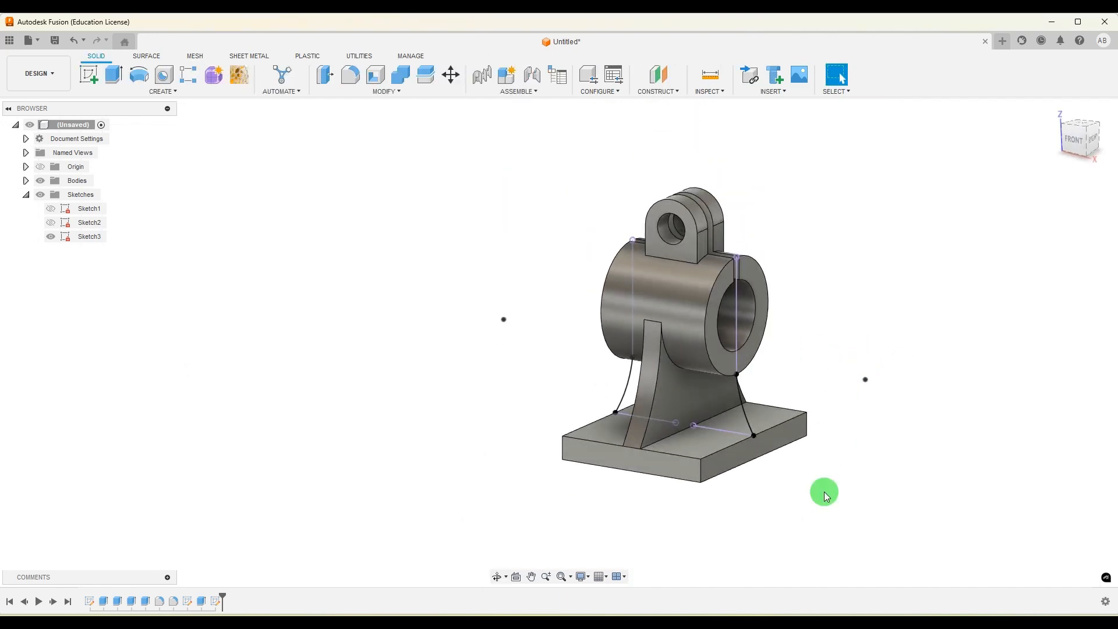
- Check the crosswise rib's thickness in the reference drawing
key(alt+Tab)
key(alt+Tab)
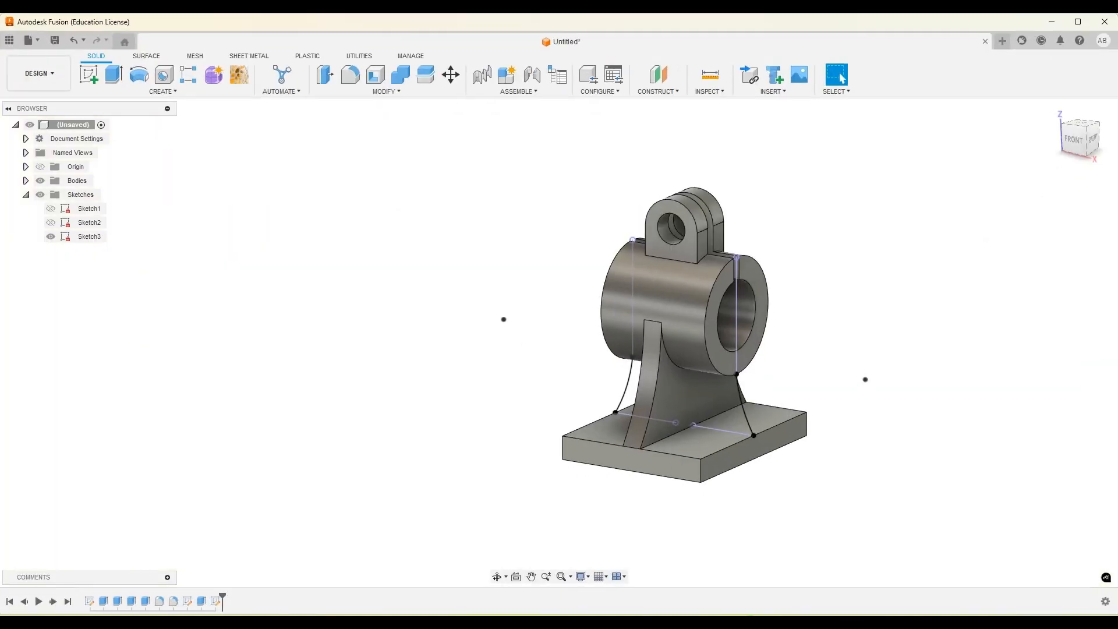
key(alt+Tab)
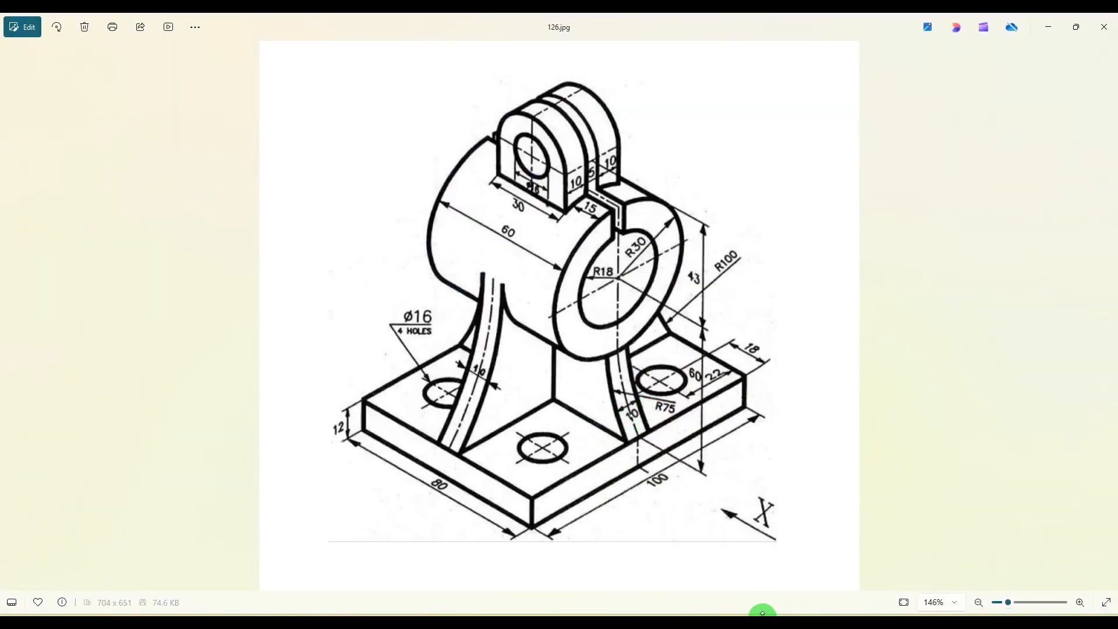
key(alt+Tab)
click(114, 74)
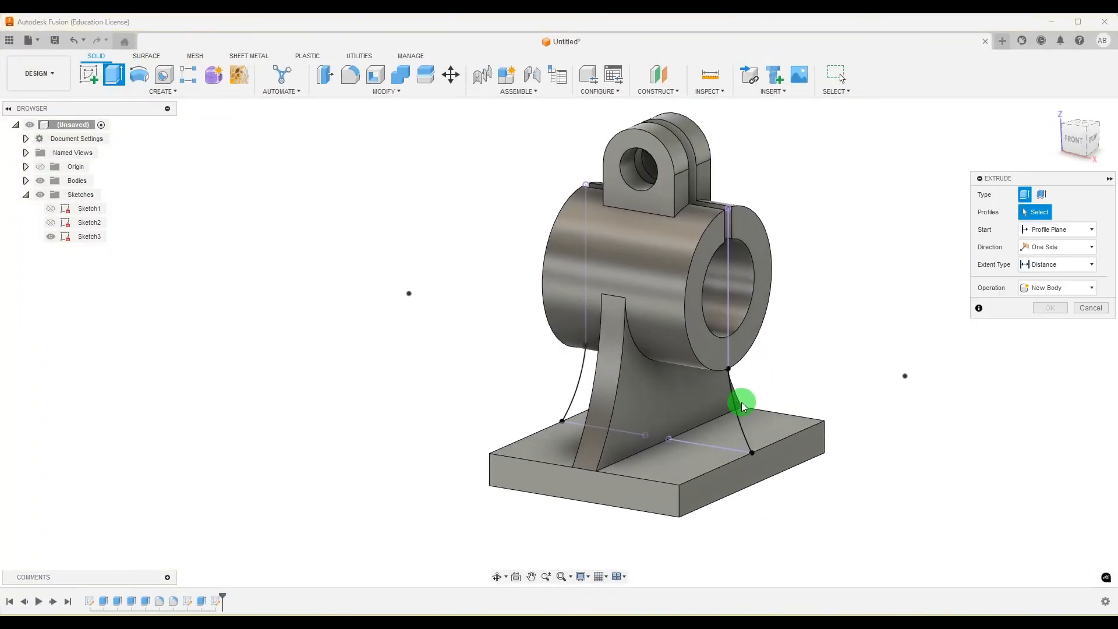
click(1080, 308)
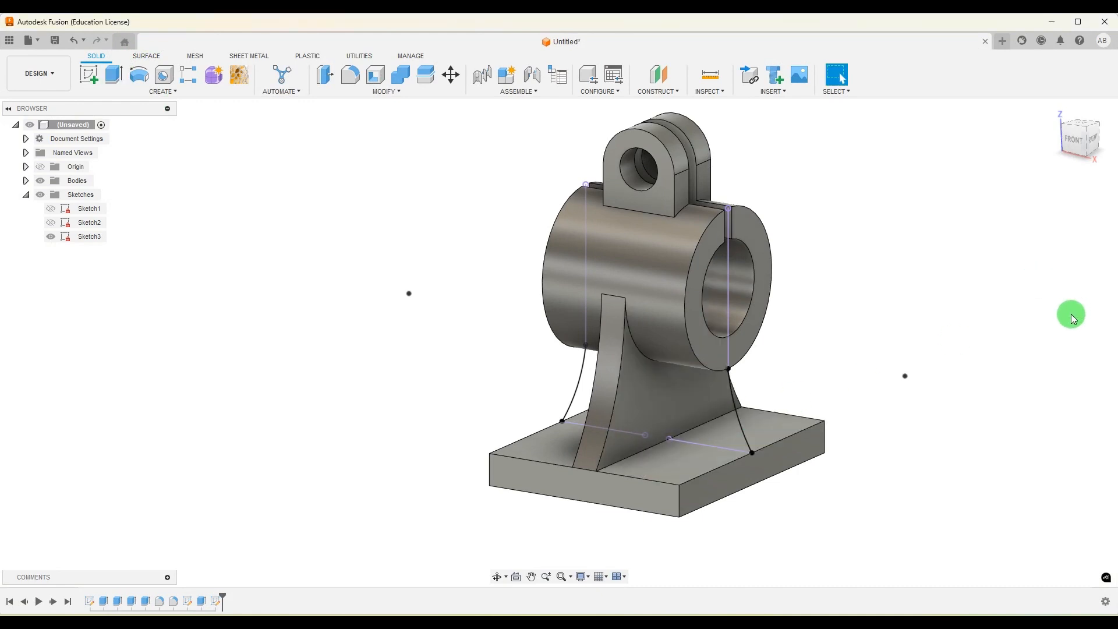
- Create a 10 mm thick rib from the right arc with the Rib tool, using the To Next extent
shift+middle_drag(858, 320, 863, 282)
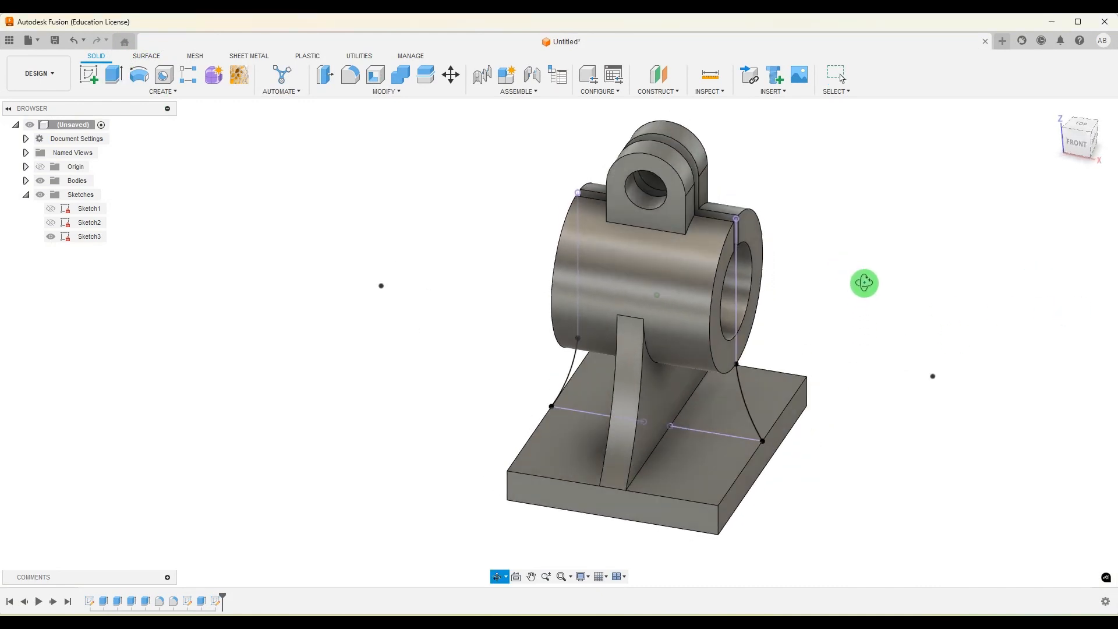
click(186, 91)
click(125, 198)
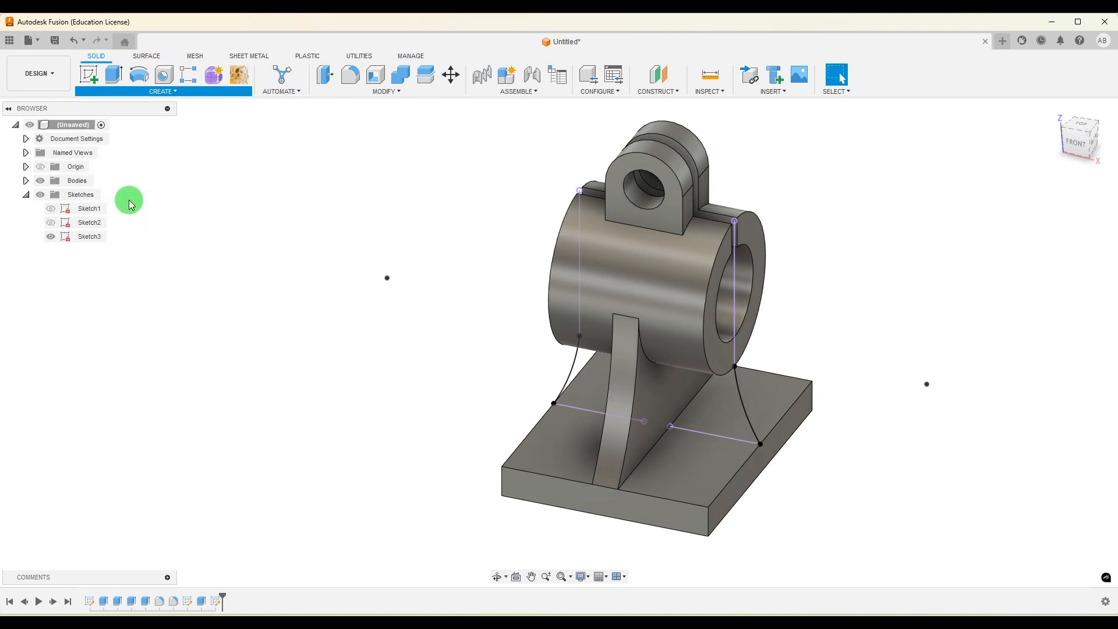
scroll(748, 437, up, 1)
click(752, 413)
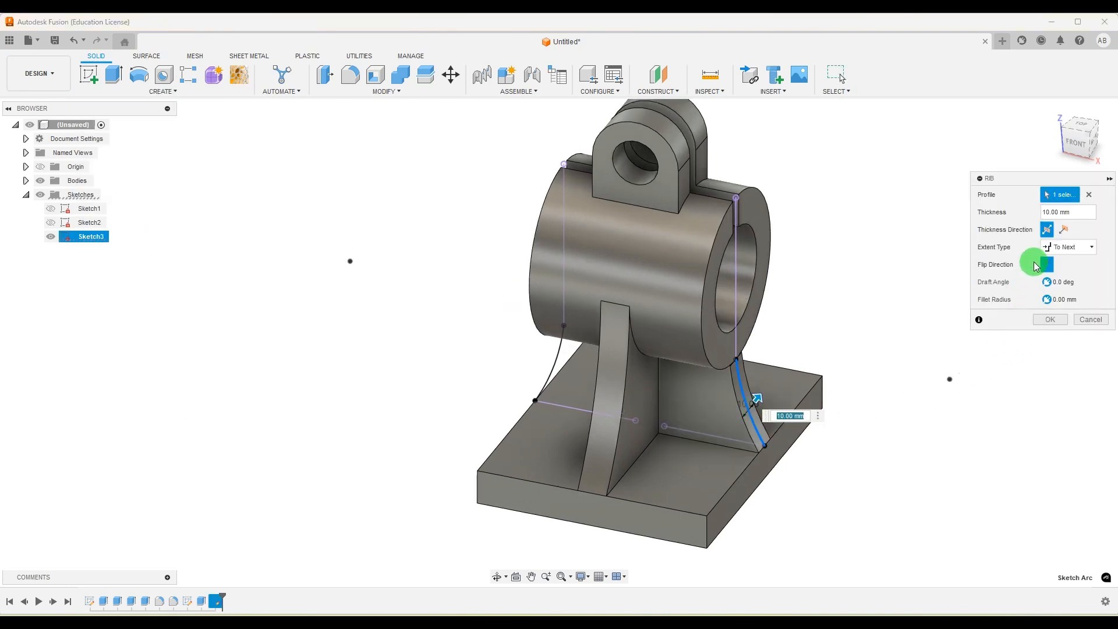
click(706, 406)
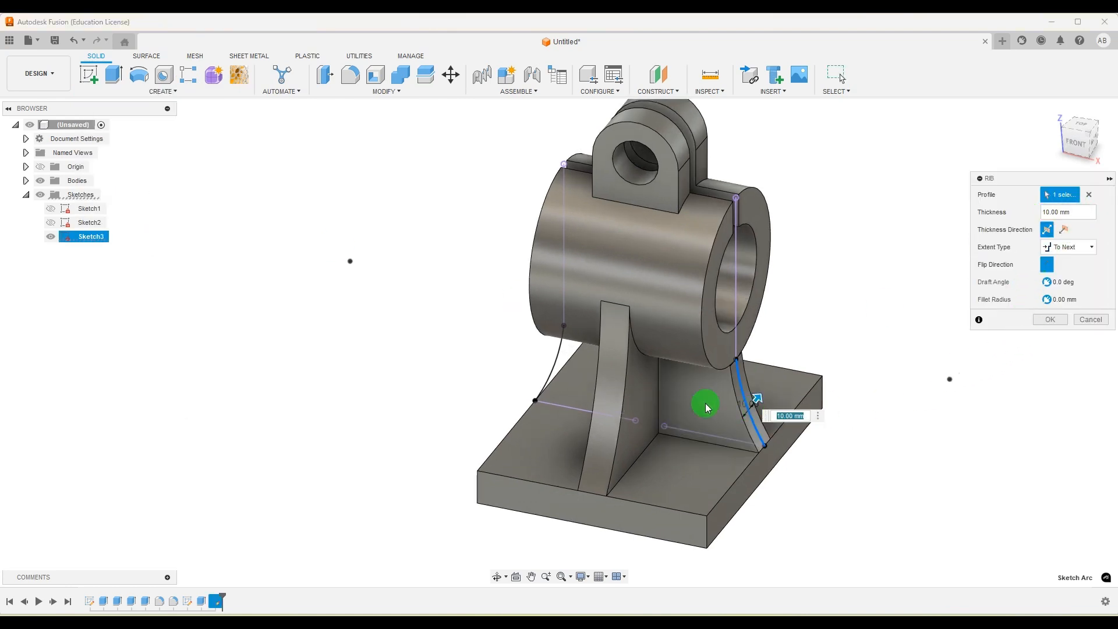
click(1049, 318)
click(185, 82)
key(Escape)
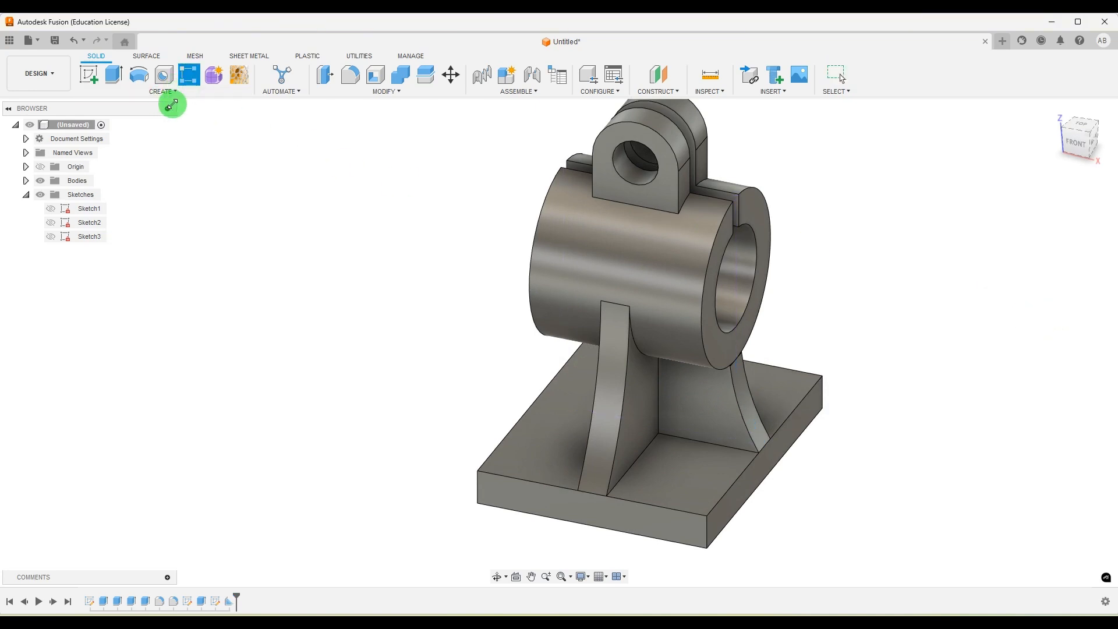
click(172, 94)
click(115, 198)
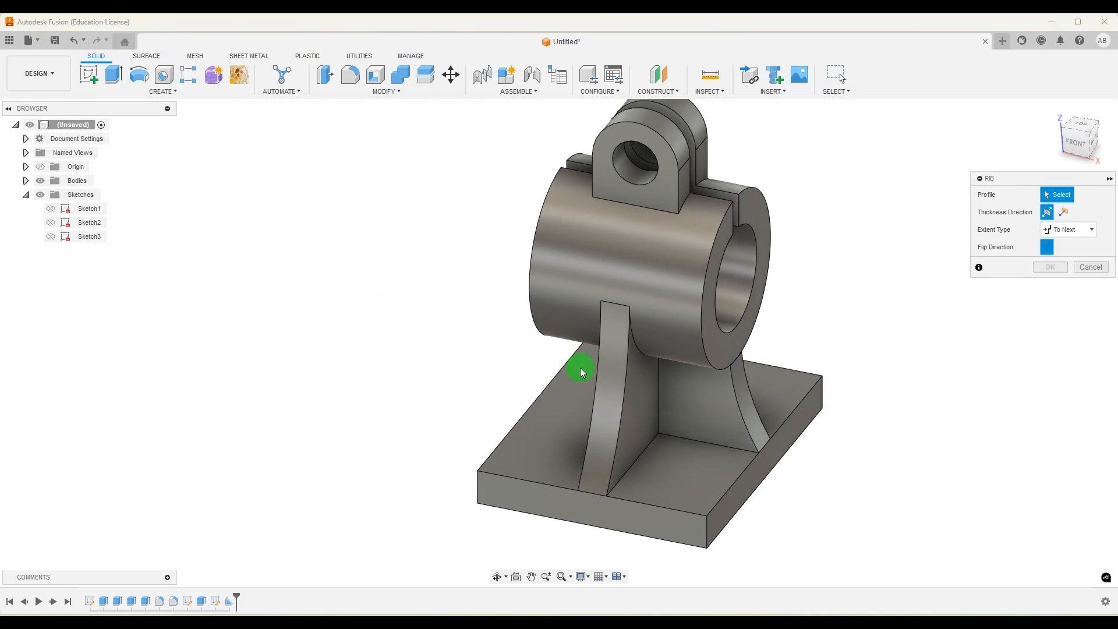
key(Escape)
- Show the arc sketch again and create the opposite rib from the left arc with the Rib tool
click(50, 236)
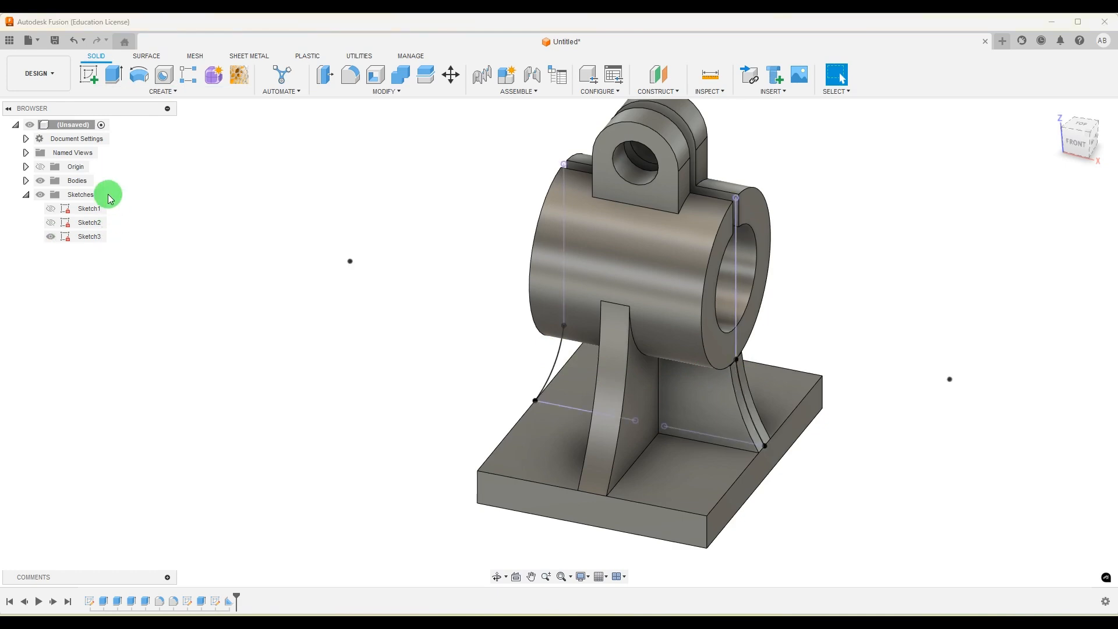
click(147, 101)
click(115, 198)
click(561, 357)
shift+middle_drag(890, 394, 862, 366)
click(1052, 319)
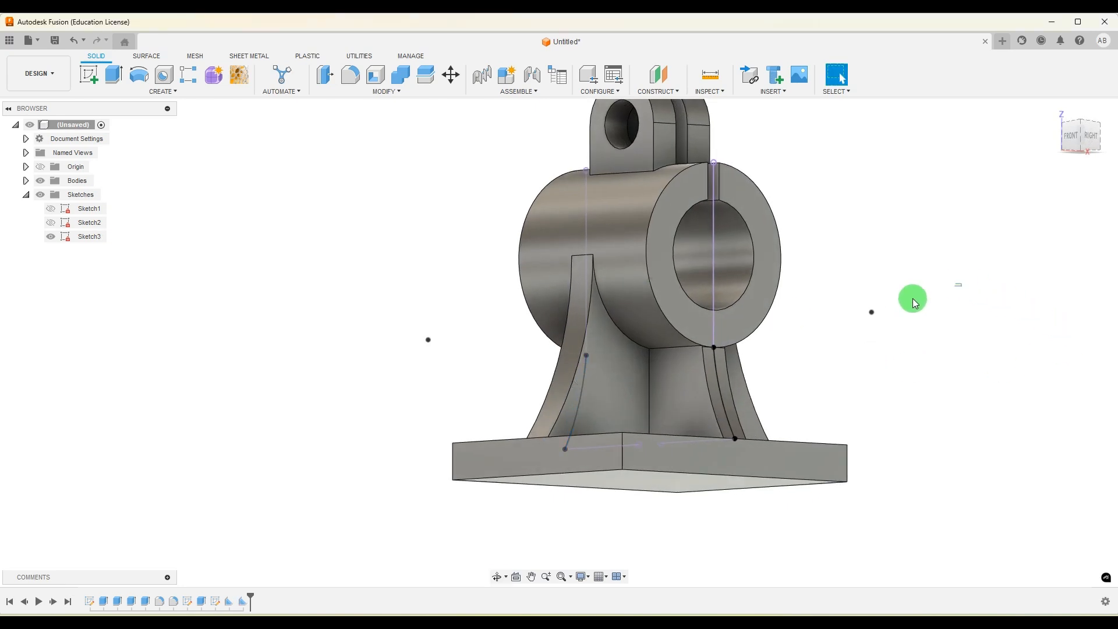
- Check the base hole dimensions in the reference drawing and create a sketch on the base's top face
scroll(441, 346, down, 2)
scroll(679, 323, down, 3)
shift+middle_drag(679, 323, 661, 377)
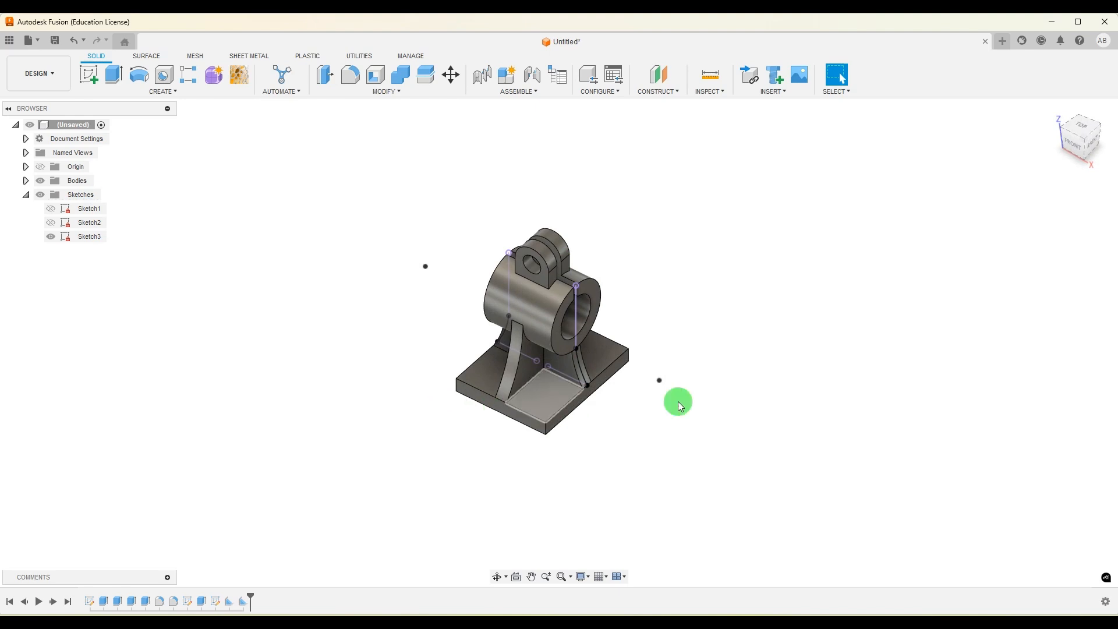
scroll(547, 318, up, 5)
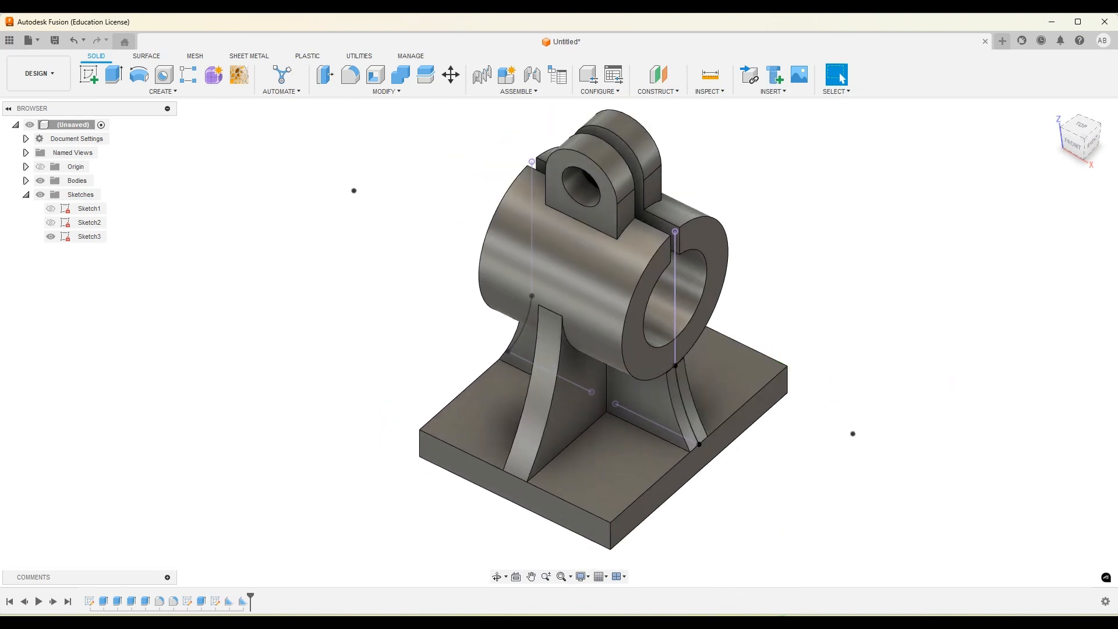
key(alt+Tab)
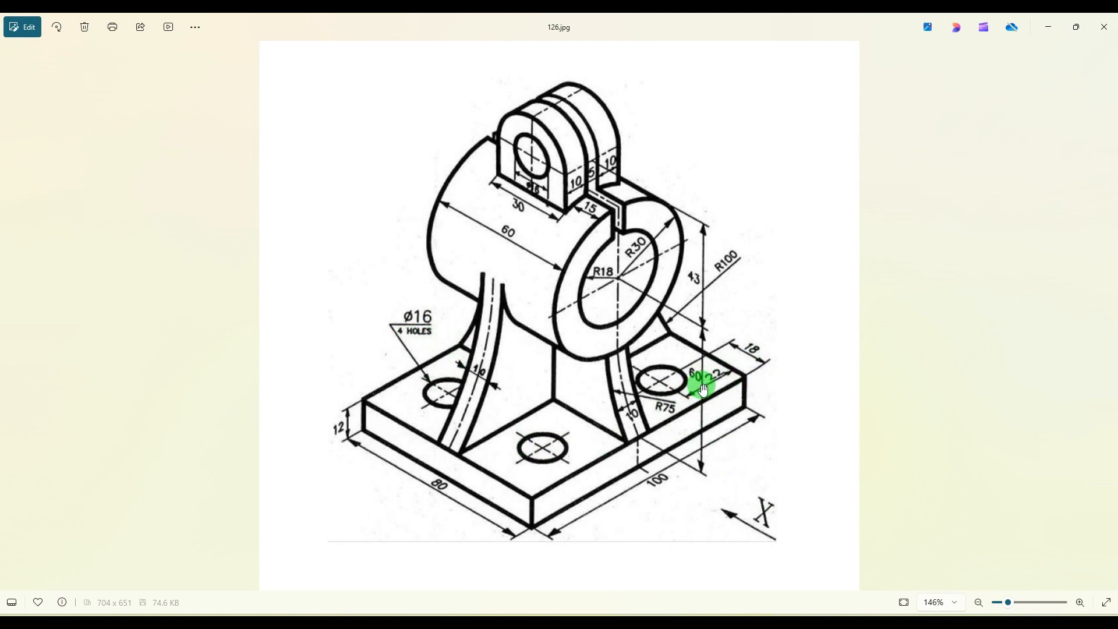
key(alt+Tab)
click(581, 444)
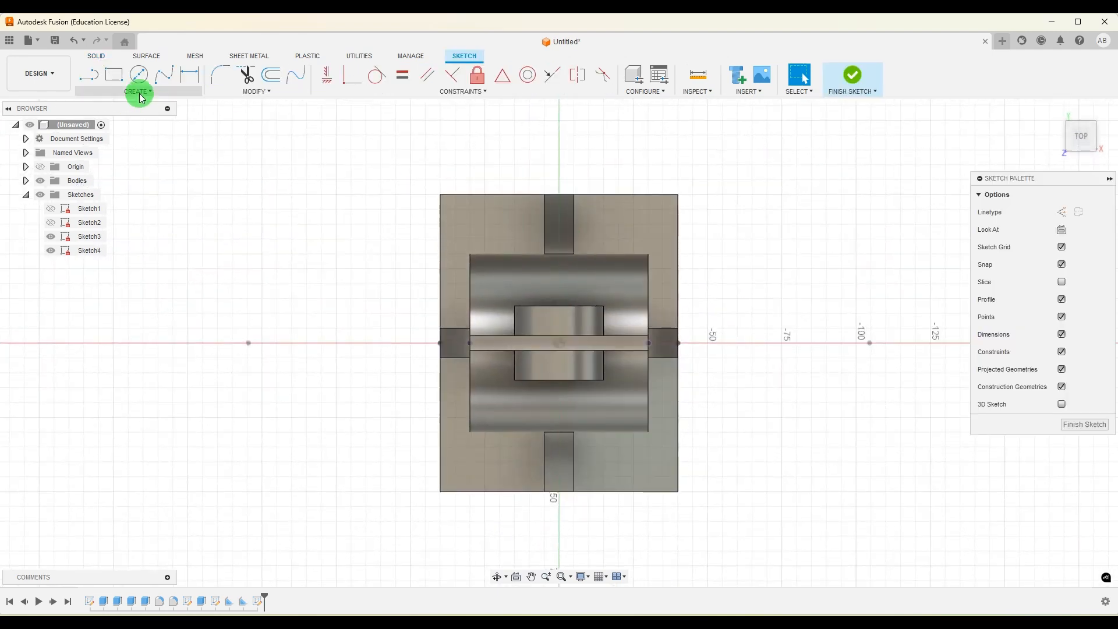
- Draw two 16 mm diameter circles near the base's lower-right and lower-left corners
click(139, 80)
scroll(626, 416, up, 2)
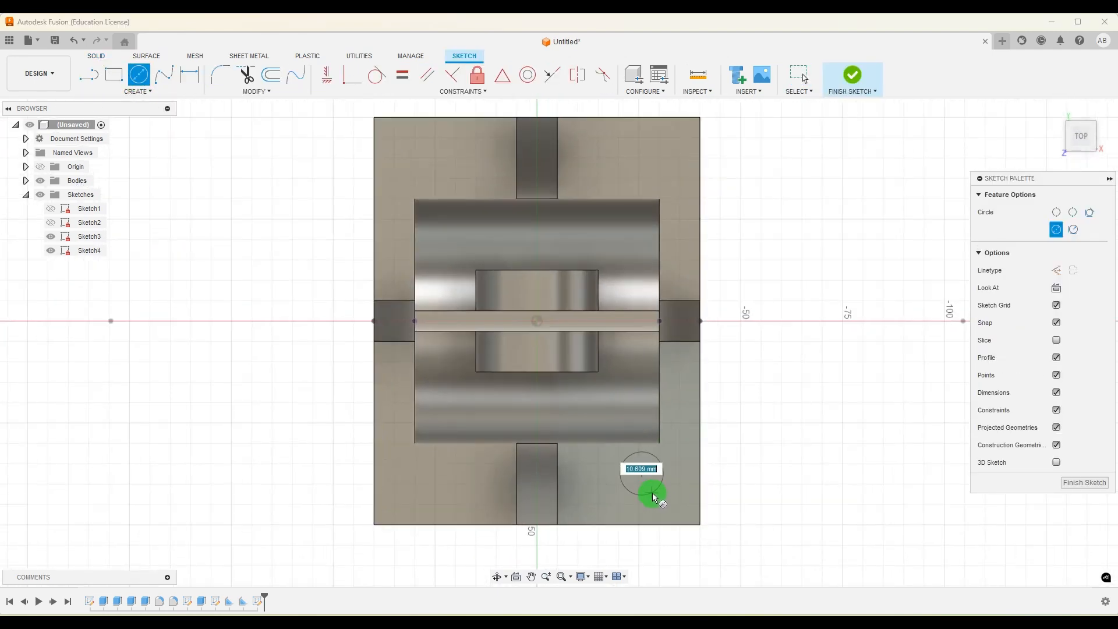
text(16)
key(Return)
key(Escape)
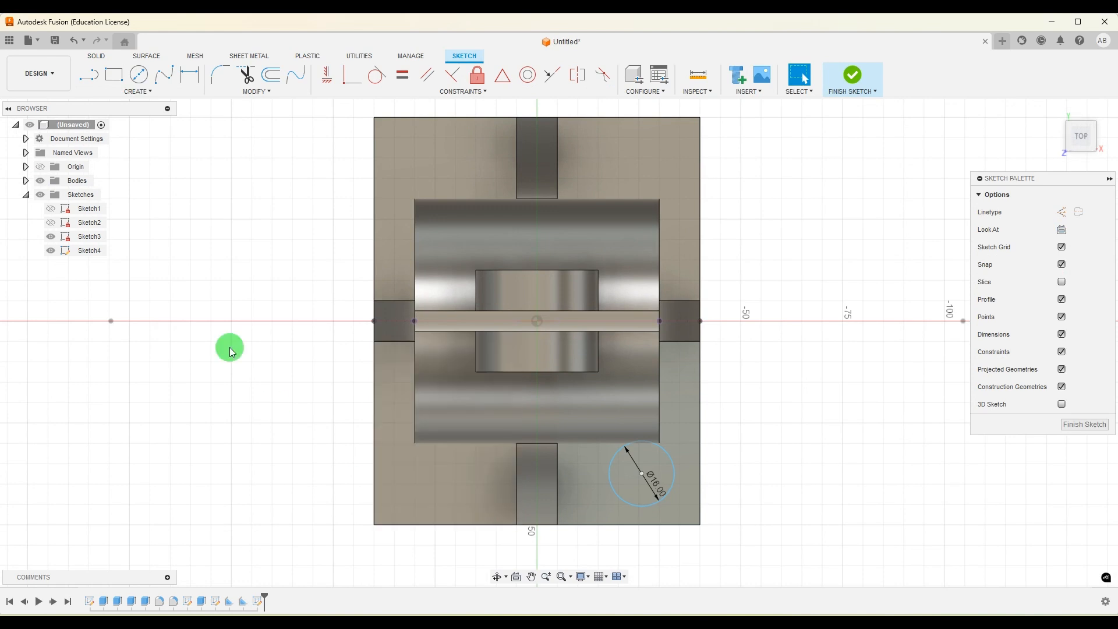
click(138, 74)
drag(420, 473, 436, 491)
text(16)
key(Return)
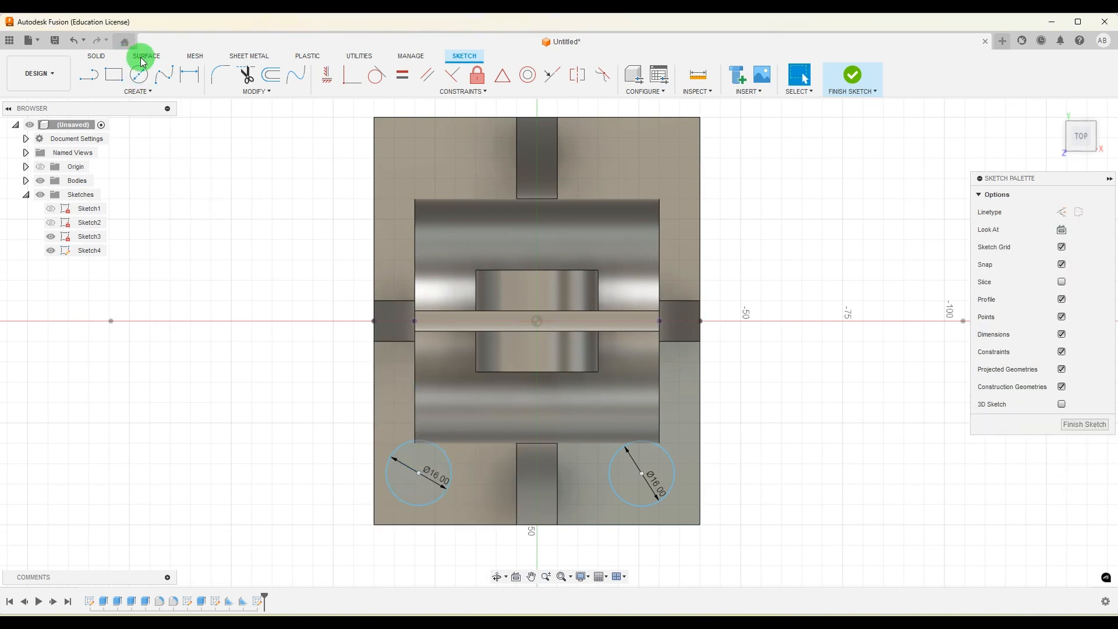
- Draw two circles about 12 mm in diameter near the base's upper-left and upper-right corners
click(140, 74)
scroll(426, 160, up, 1)
click(650, 160)
click(670, 177)
key(Escape)
- Set the diameters of the upper-left and upper-right circles to 16 mm each
click(396, 168)
click(339, 141)
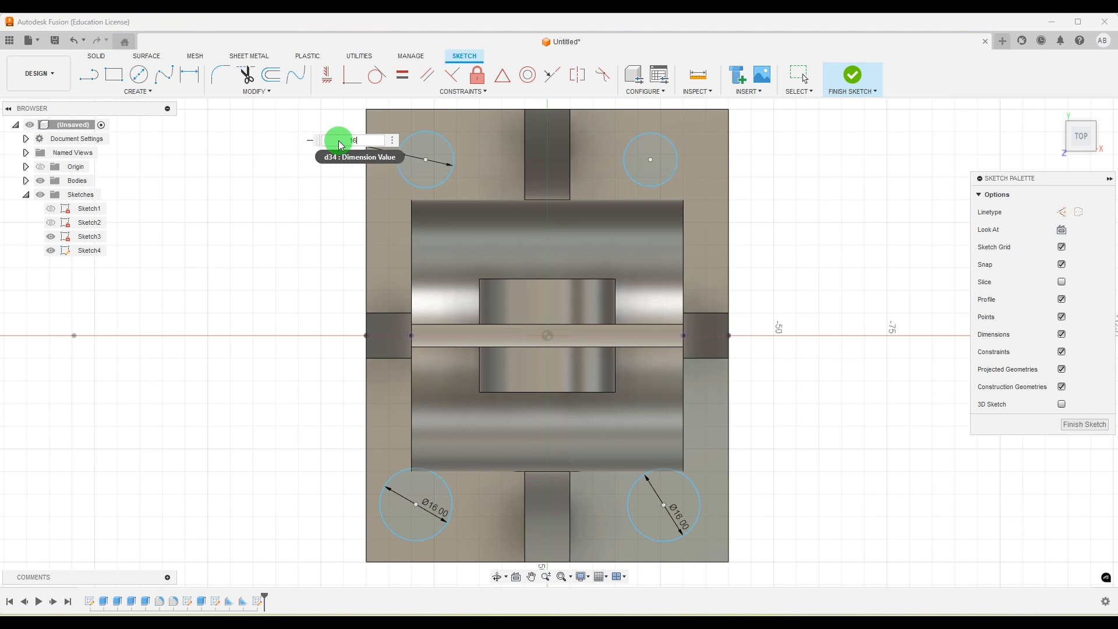
key(Return)
scroll(604, 261, down, 3)
click(664, 185)
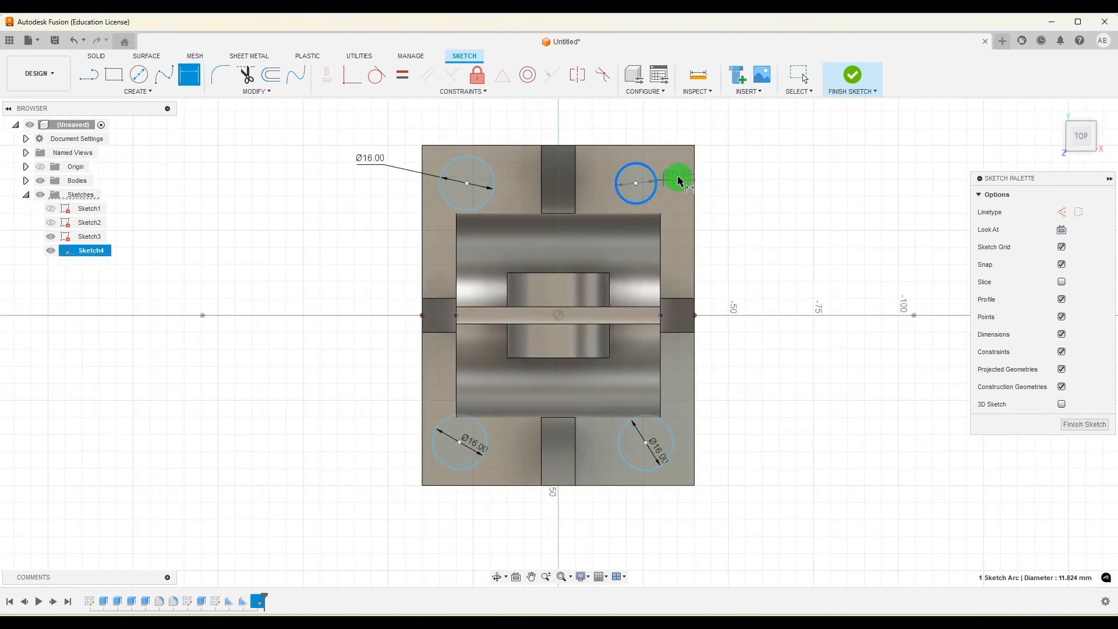
click(724, 163)
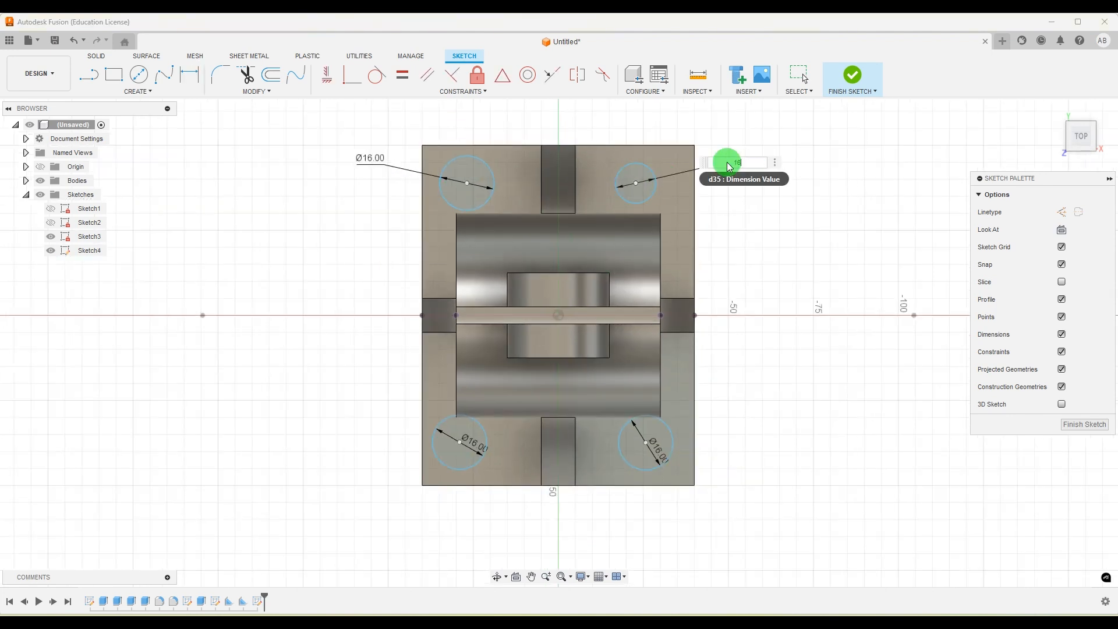
text(16)
key(Return)
- Check the hole offsets in the reference drawing and position the upper-right circle 18 mm from the base's right edge and 22 mm from its upper edge
click(781, 625)
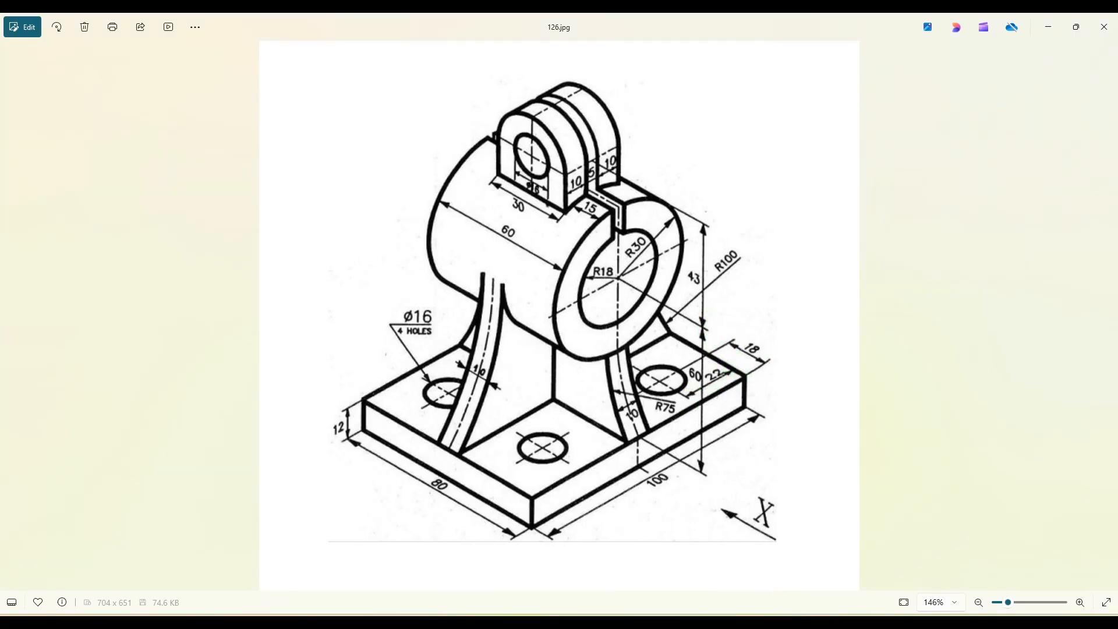
click(782, 625)
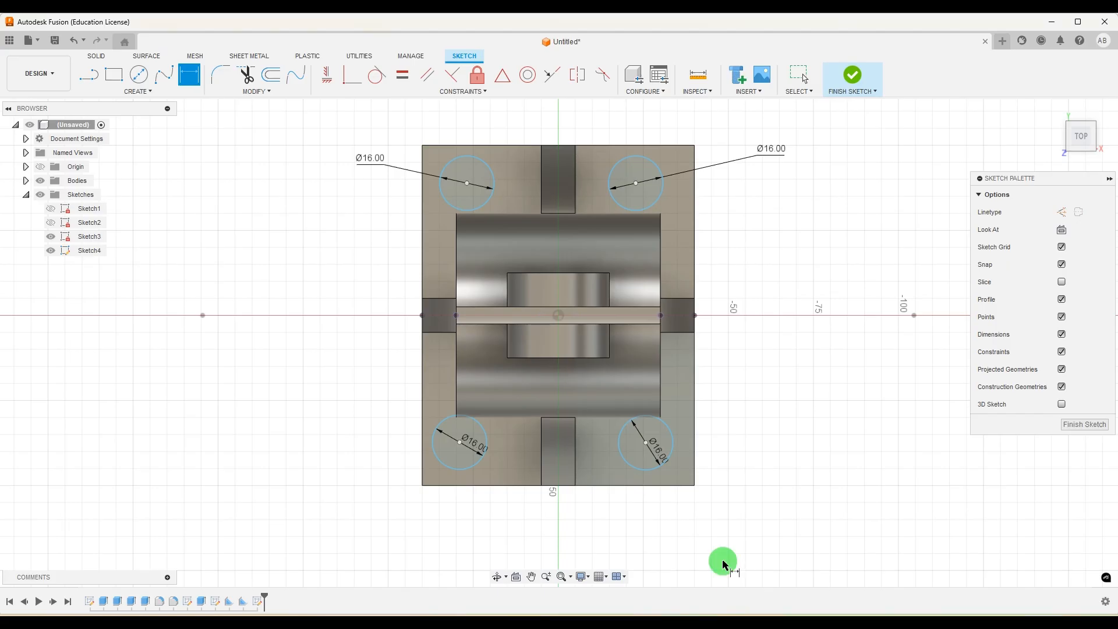
click(693, 186)
click(636, 182)
click(647, 125)
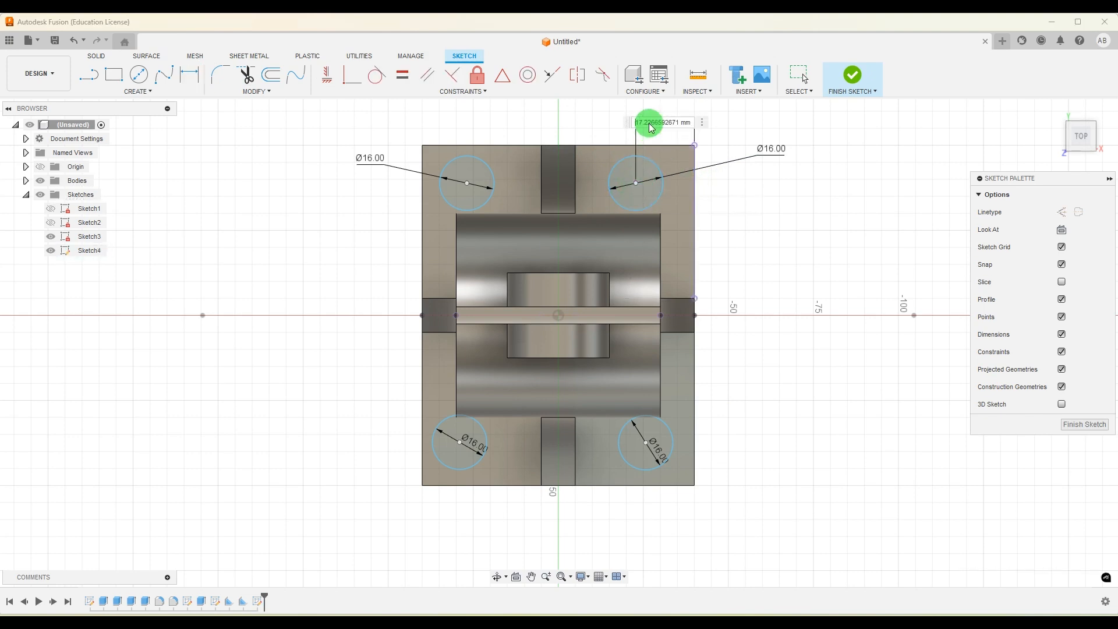
text(18)
key(Return)
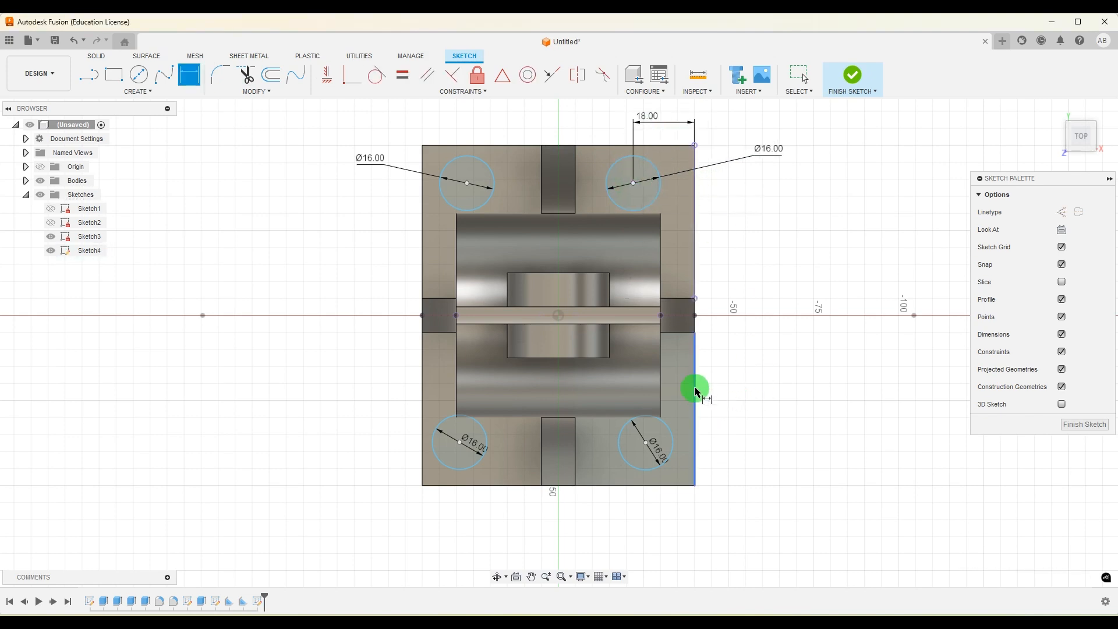
click(680, 147)
click(634, 184)
click(720, 171)
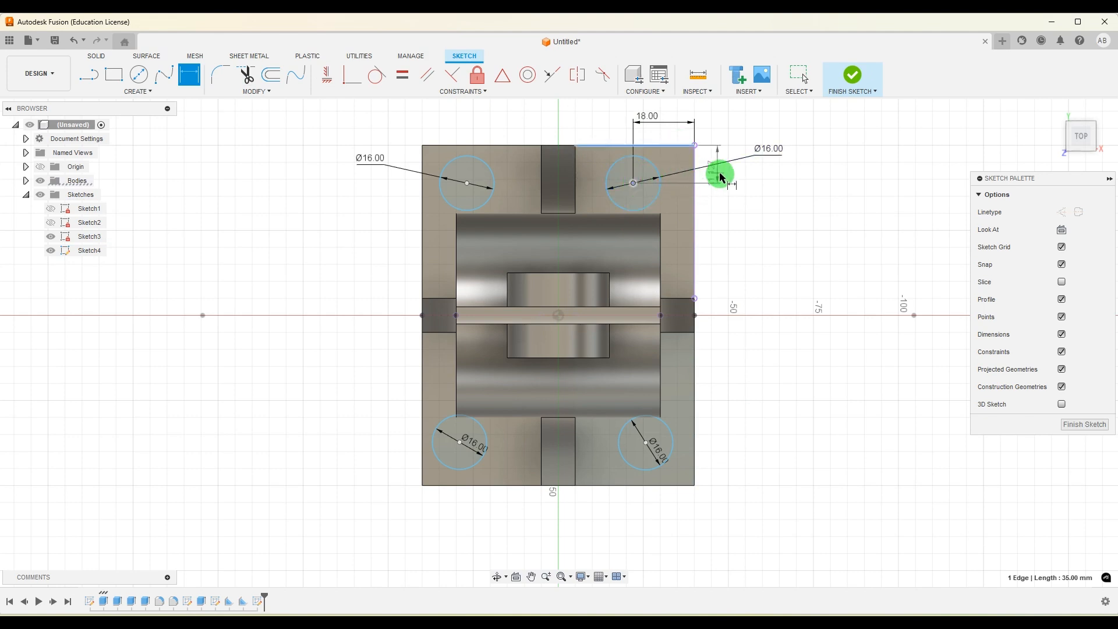
text(22)
key(Return)
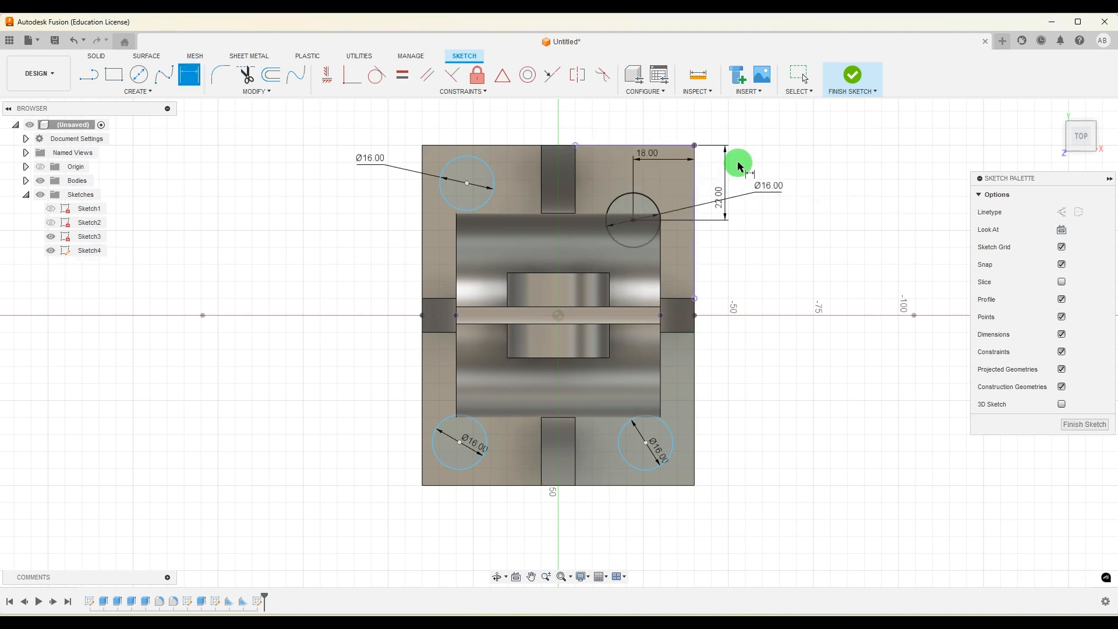
- Position the lower-right circle's center 18 mm from the base's right edge and 22 mm from its lower edge
scroll(776, 219, down, 1)
scroll(589, 556, down, 1)
scroll(664, 464, up, 2)
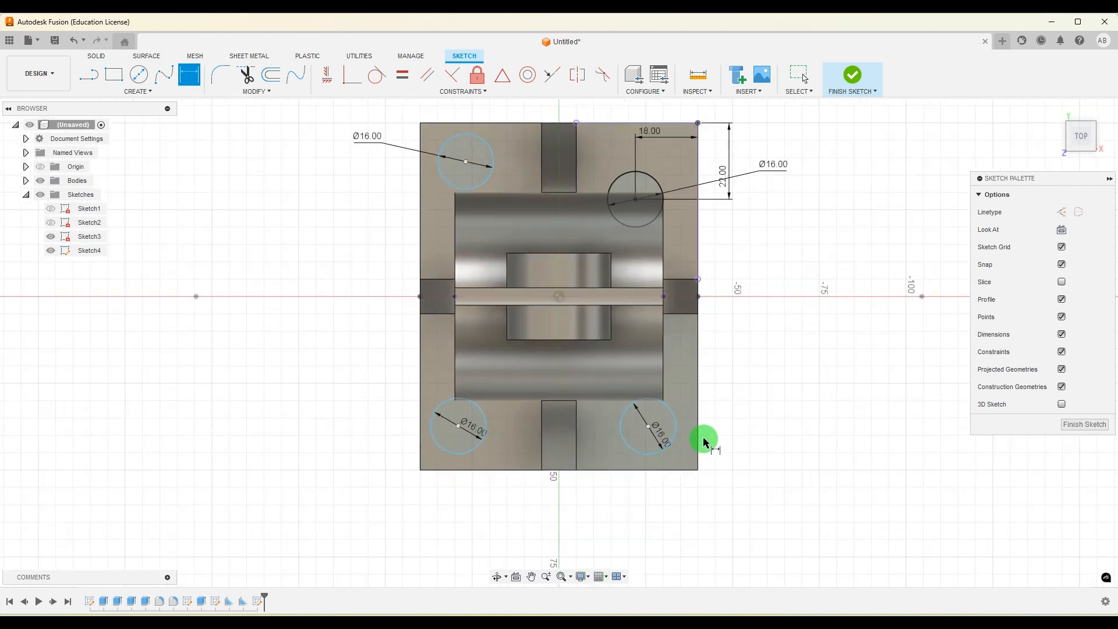
click(699, 435)
click(665, 432)
click(669, 502)
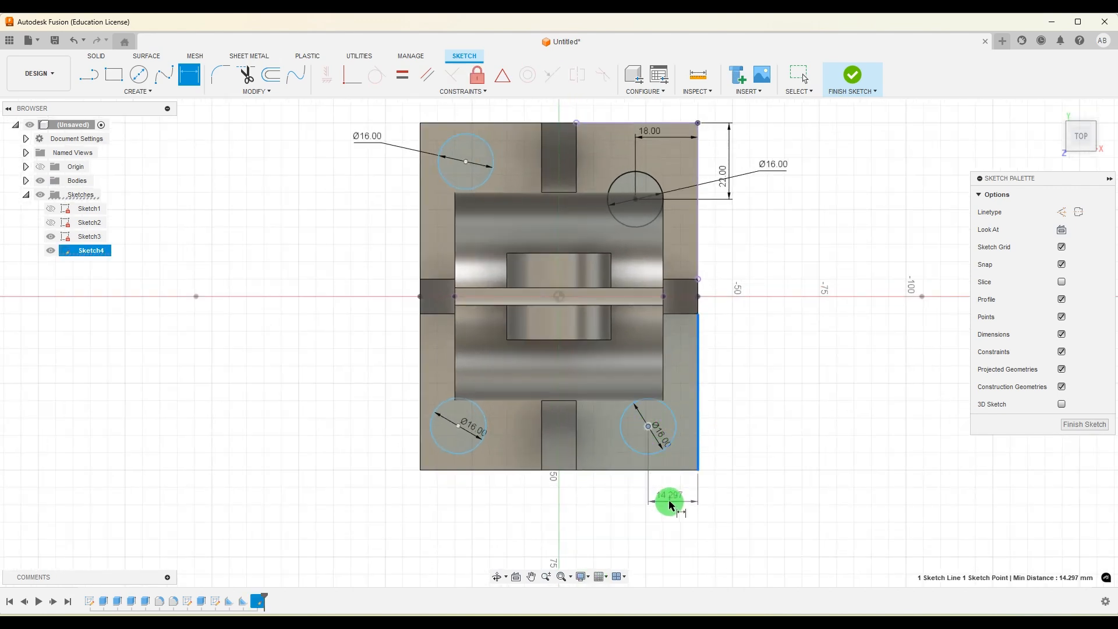
key(Return)
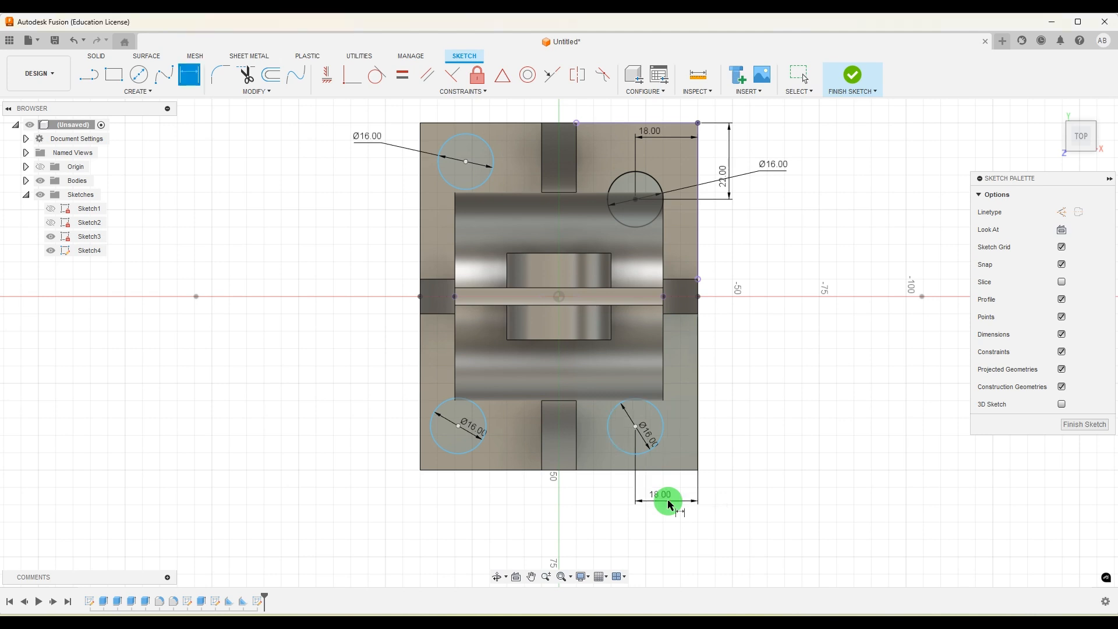
click(677, 471)
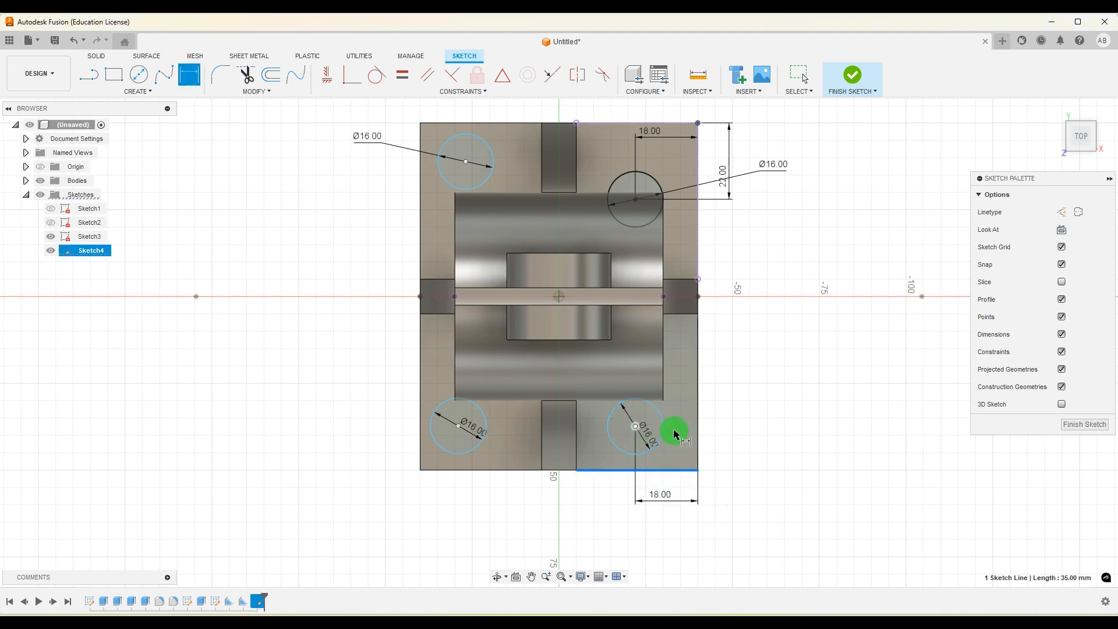
click(635, 426)
click(735, 442)
key(Return)
- Position the lower-left circle's center 22 mm from the base's lower edge and 18 mm from its left edge
click(466, 438)
click(442, 471)
click(460, 435)
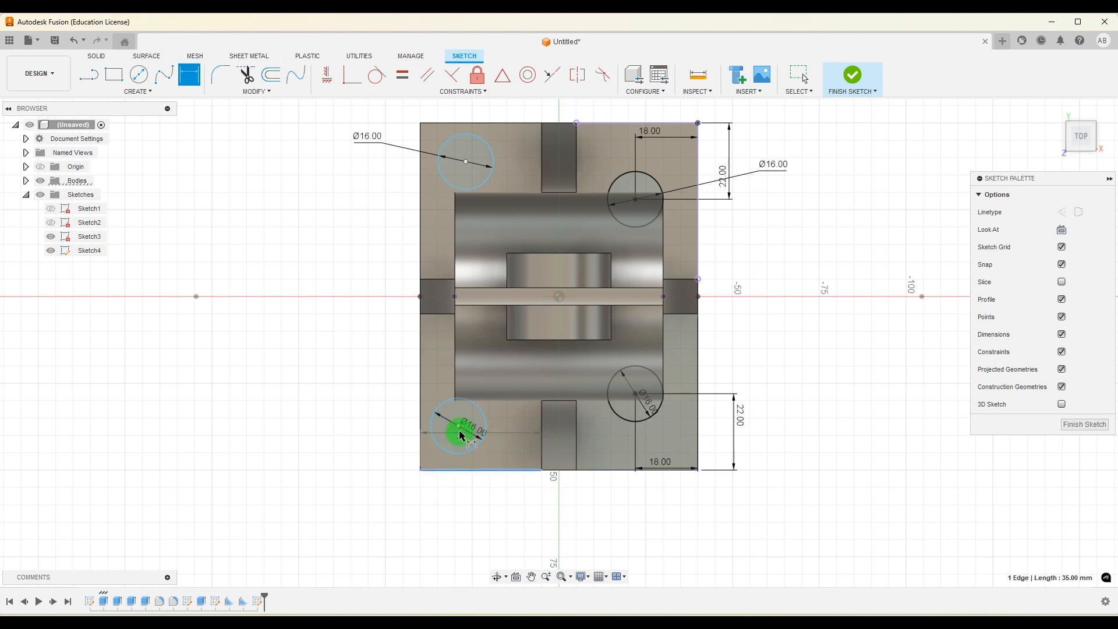
click(364, 442)
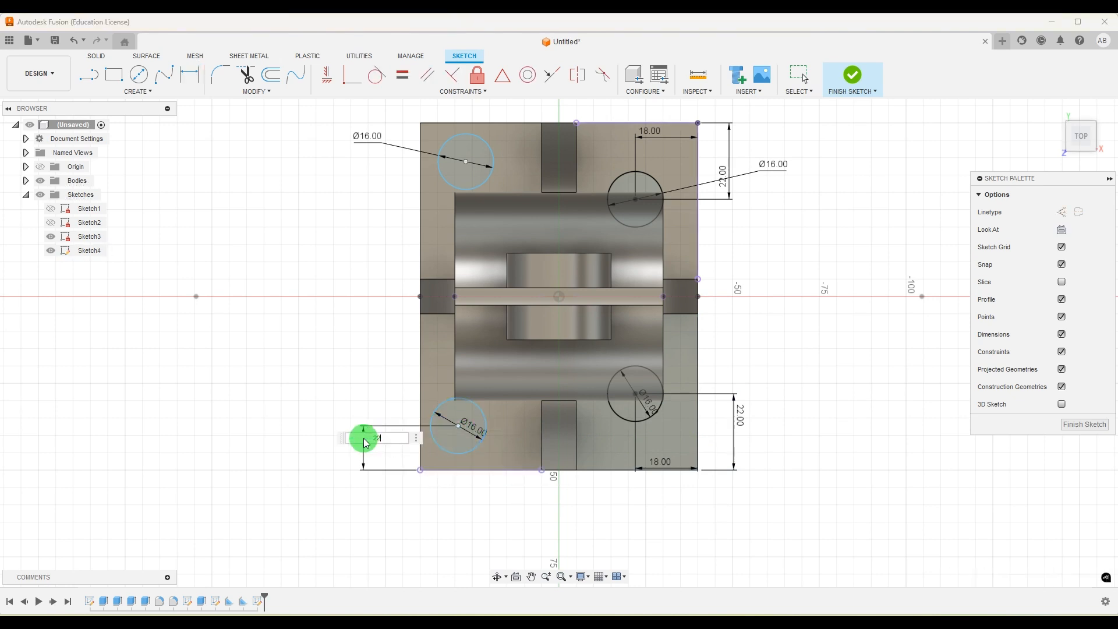
text(22)
key(Return)
click(420, 419)
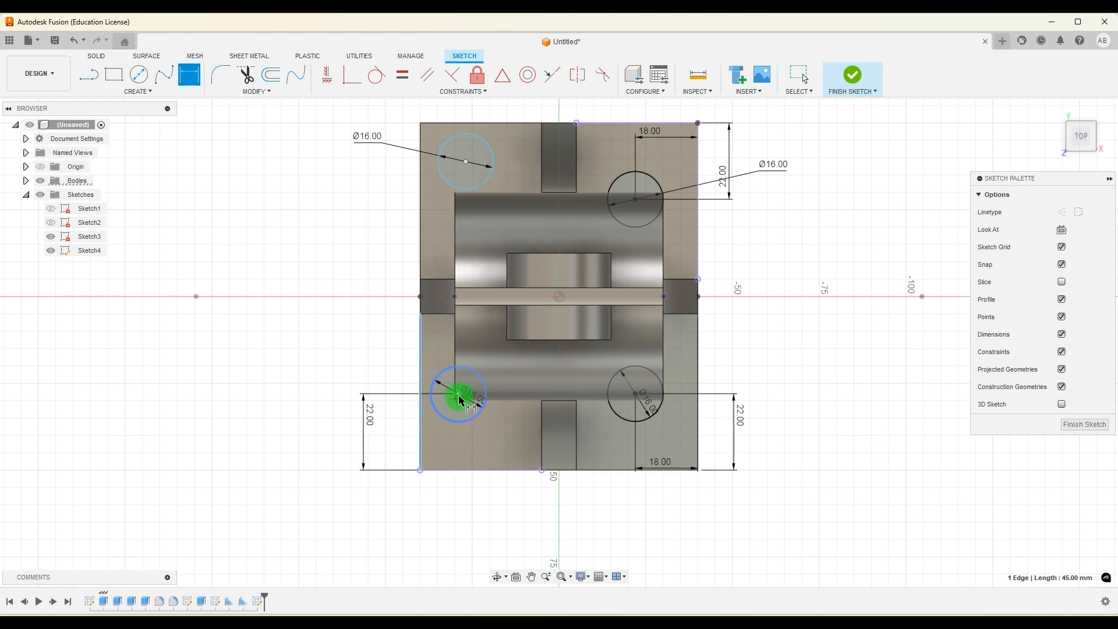
click(444, 514)
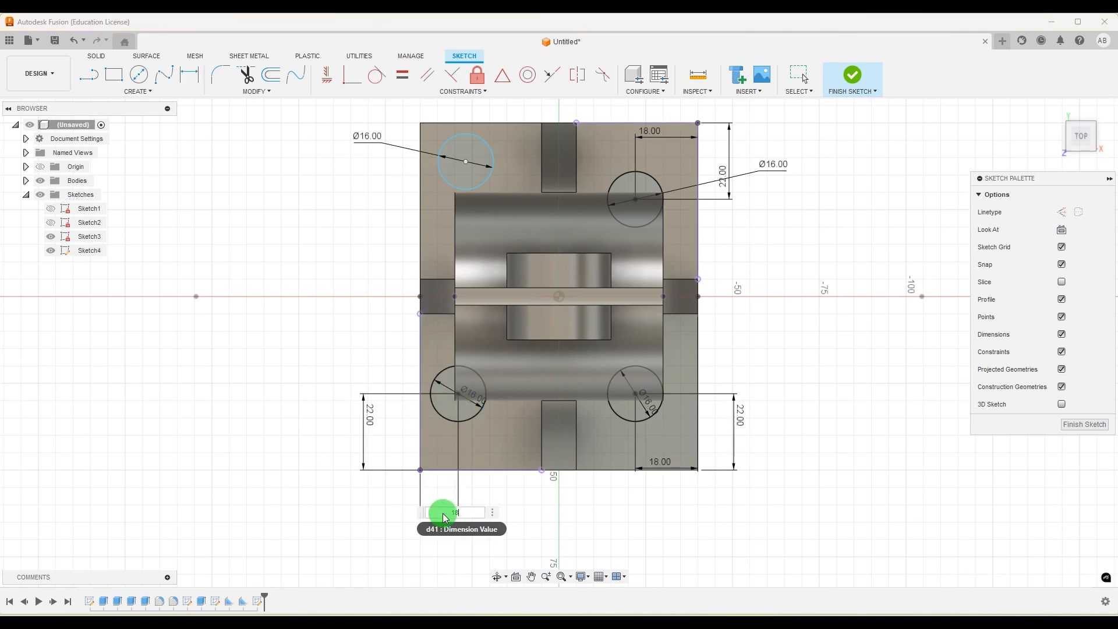
text(18)
key(Return)
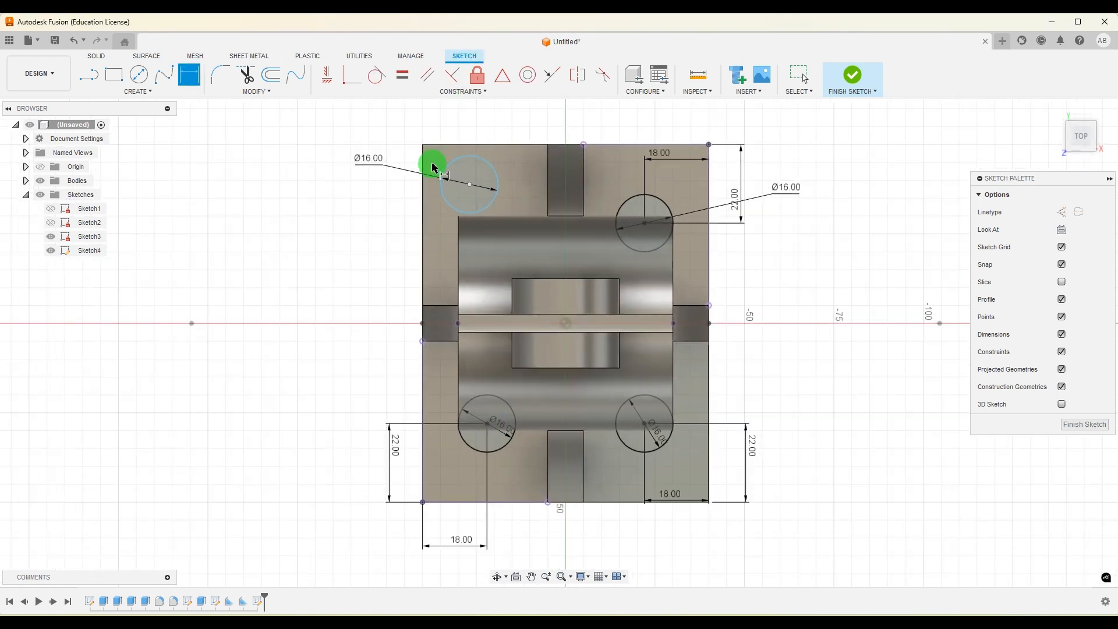
- Position the upper-left circle's center 18 mm from the base's left edge and 22 mm from its upper edge
click(464, 182)
click(452, 124)
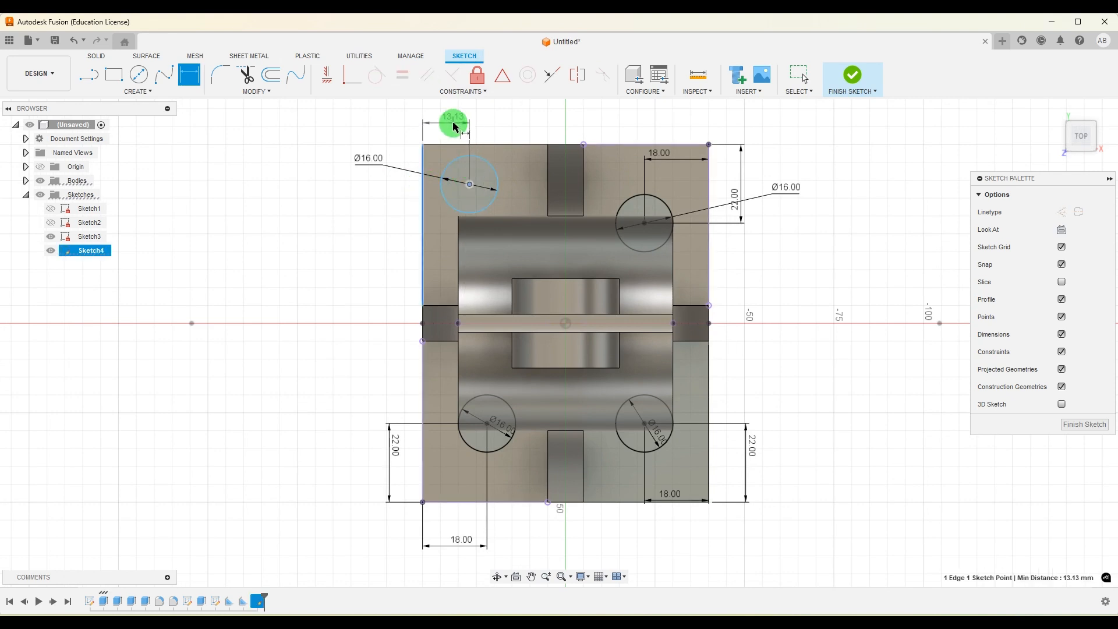
text(18)
key(Return)
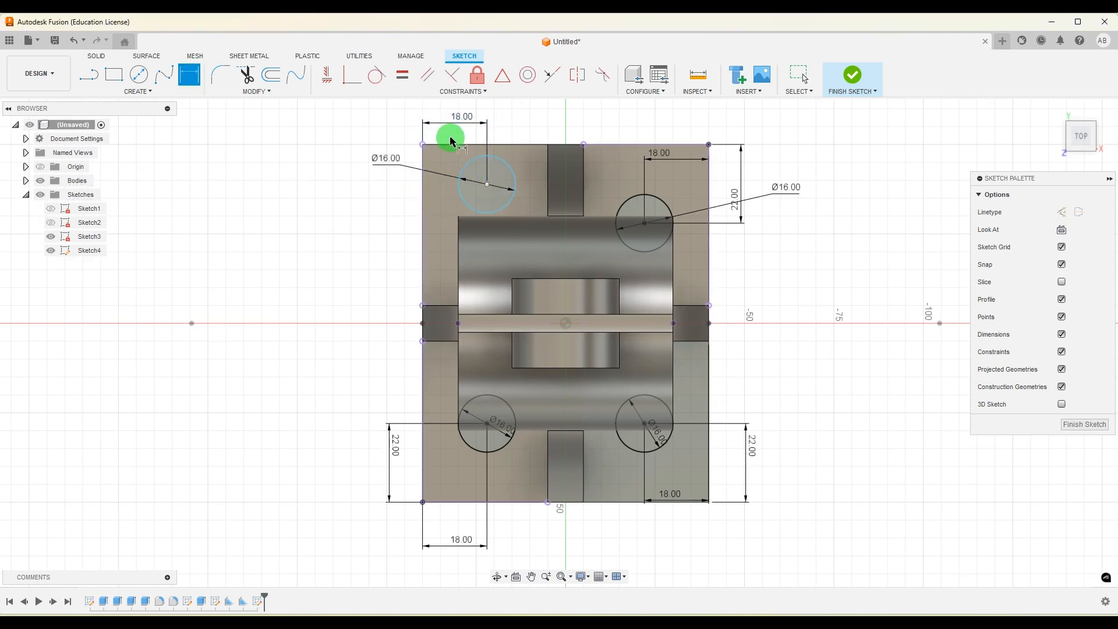
click(454, 145)
click(488, 185)
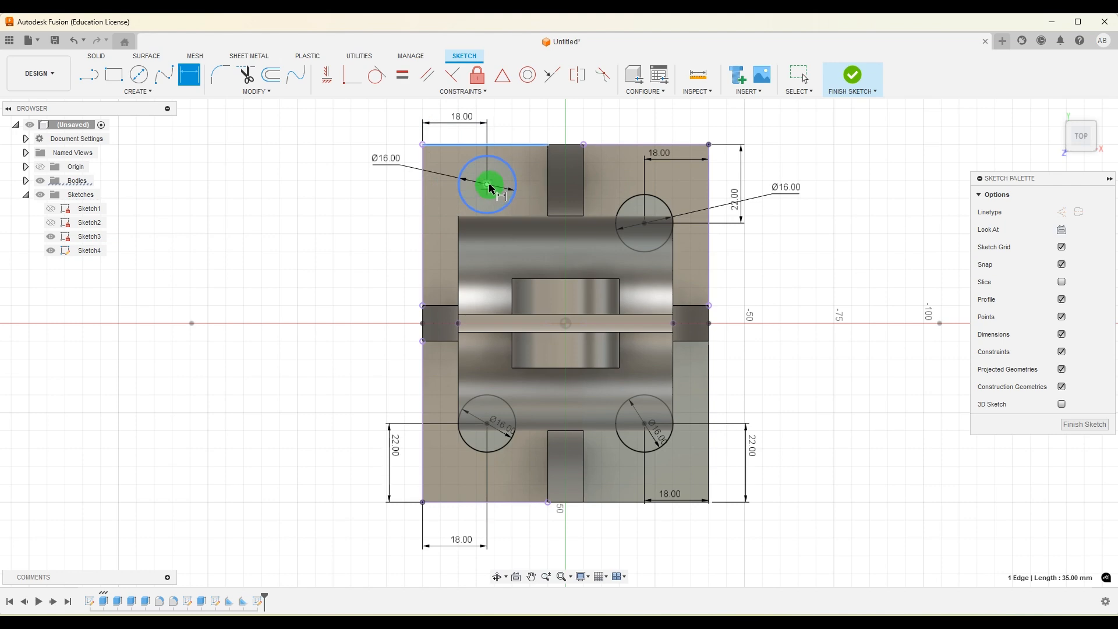
click(328, 163)
text(22)
key(Return)
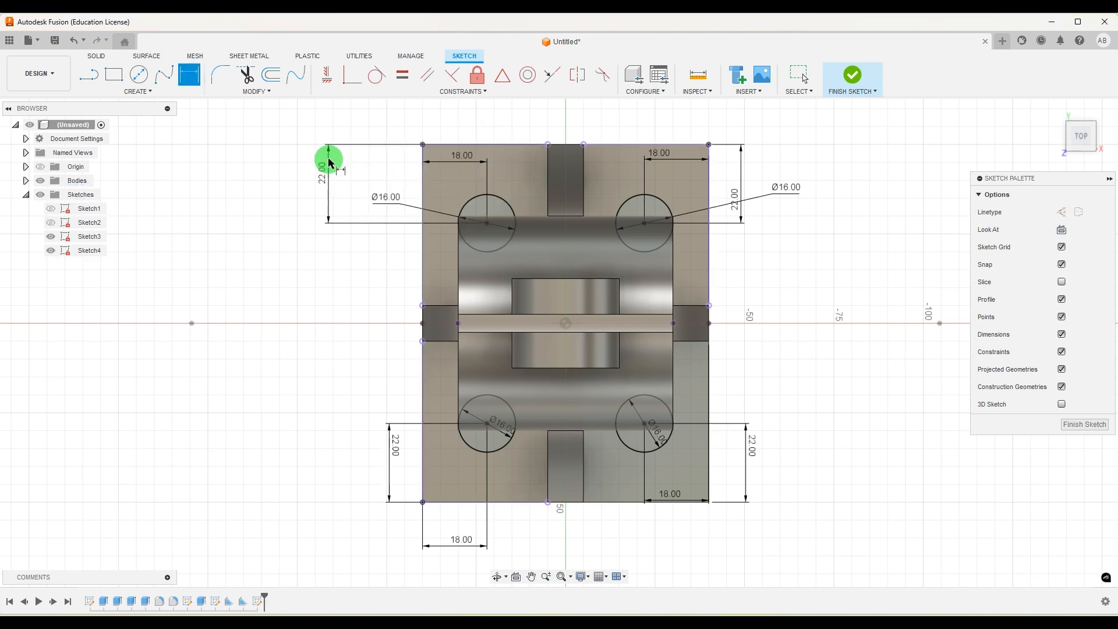
- Finish the base hole sketch and return to a tilted 3D view of the bracket
click(1084, 424)
shift+middle_drag(858, 407, 820, 374)
scroll(644, 301, down, 2)
click(135, 129)
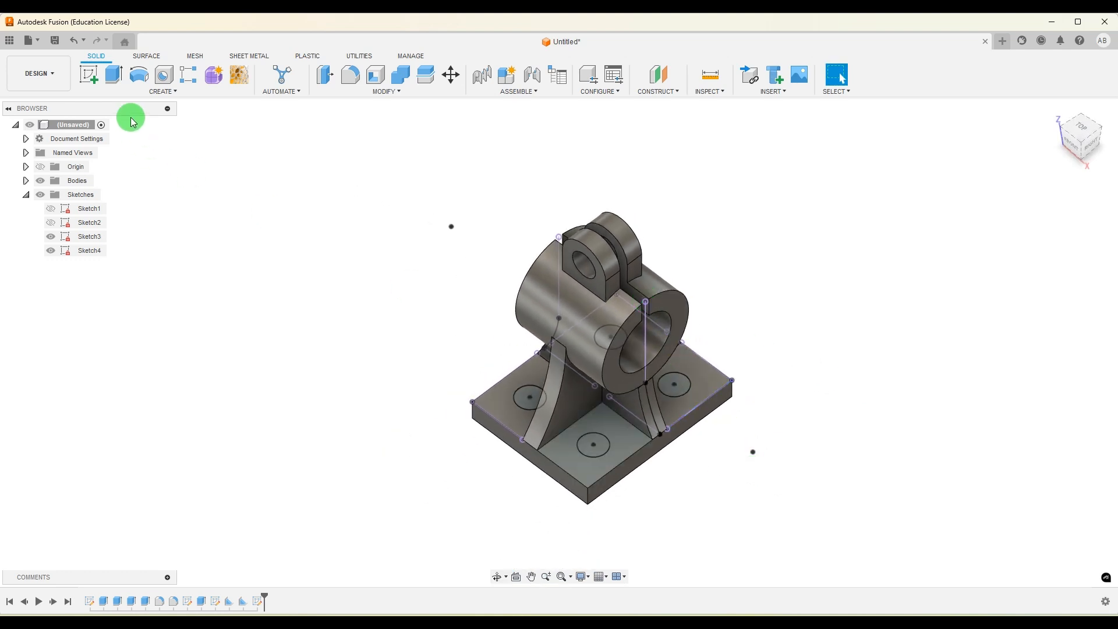
- Cut the four circle profiles down through the base with Extrude, using the All extent
click(119, 77)
scroll(513, 425, up, 1)
click(603, 447)
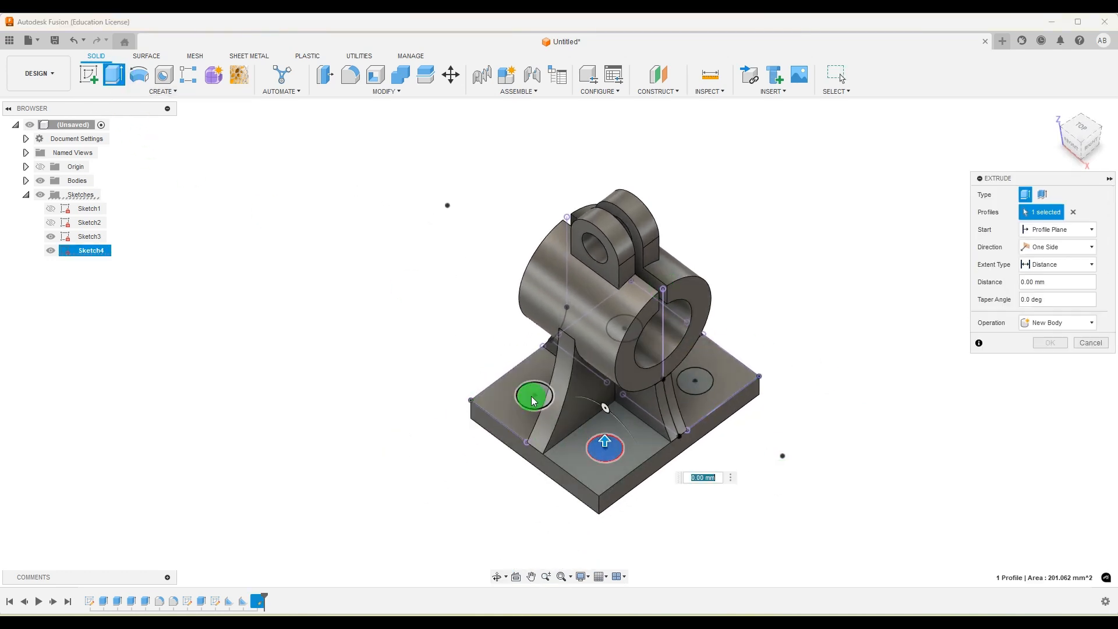
click(534, 401)
click(694, 381)
shift+middle_drag(769, 331, 674, 396)
click(695, 416)
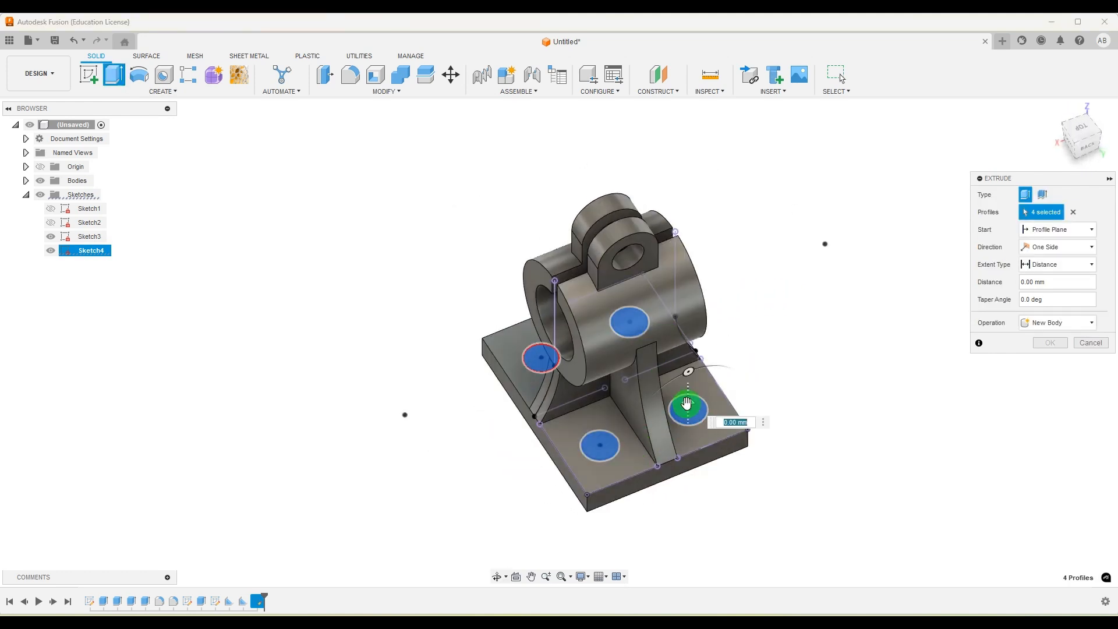
drag(687, 403, 721, 517)
click(1057, 265)
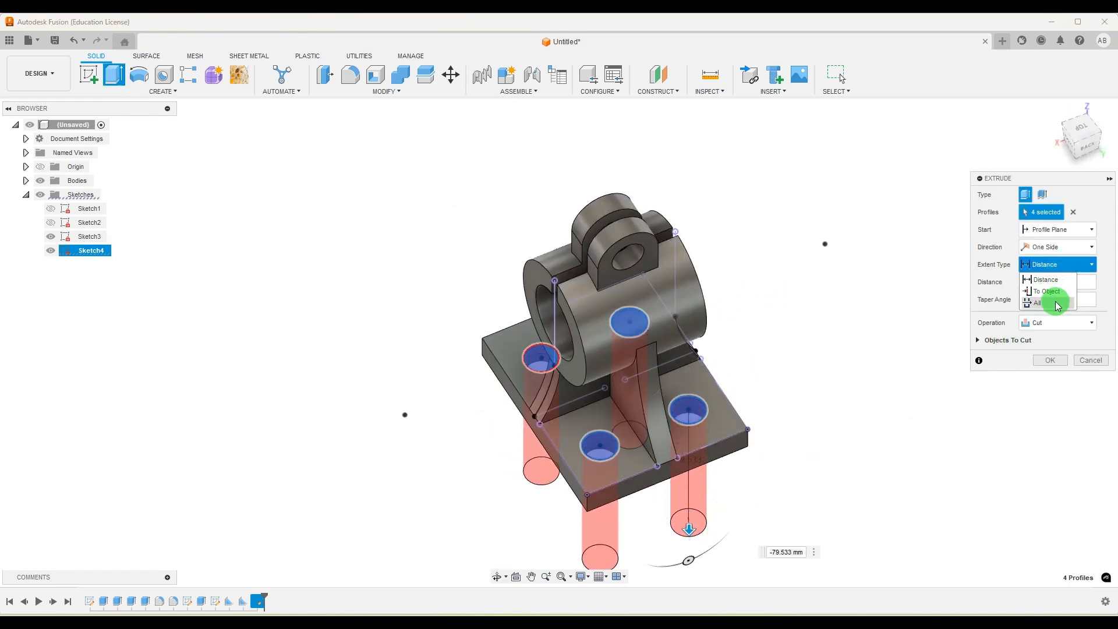
click(1057, 314)
click(1050, 359)
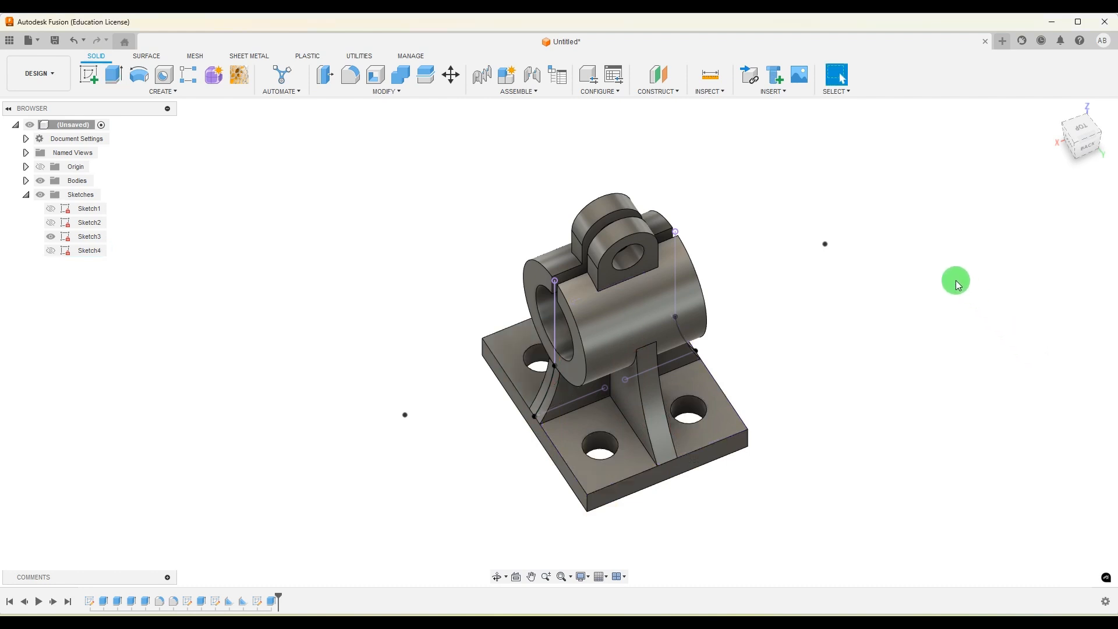
- Show the bracket in the isometric home view and place the reference drawing 126.jpg beside it to compare the two
scroll(1025, 196, down, 2)
click(1054, 110)
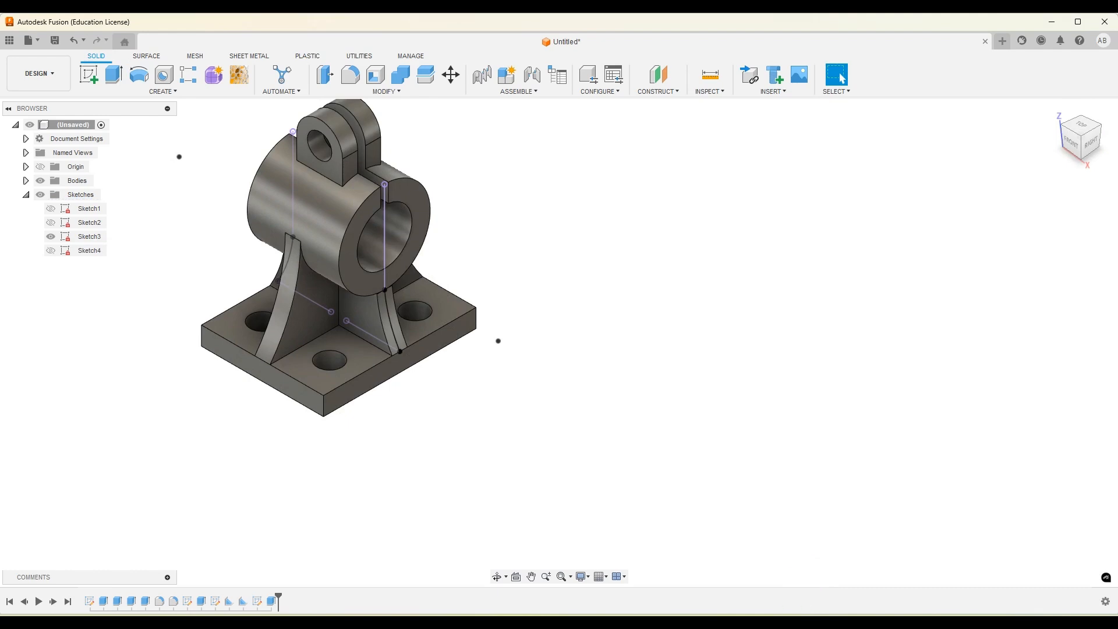
key(alt+Tab)
click(1079, 34)
scroll(527, 294, up, 3)
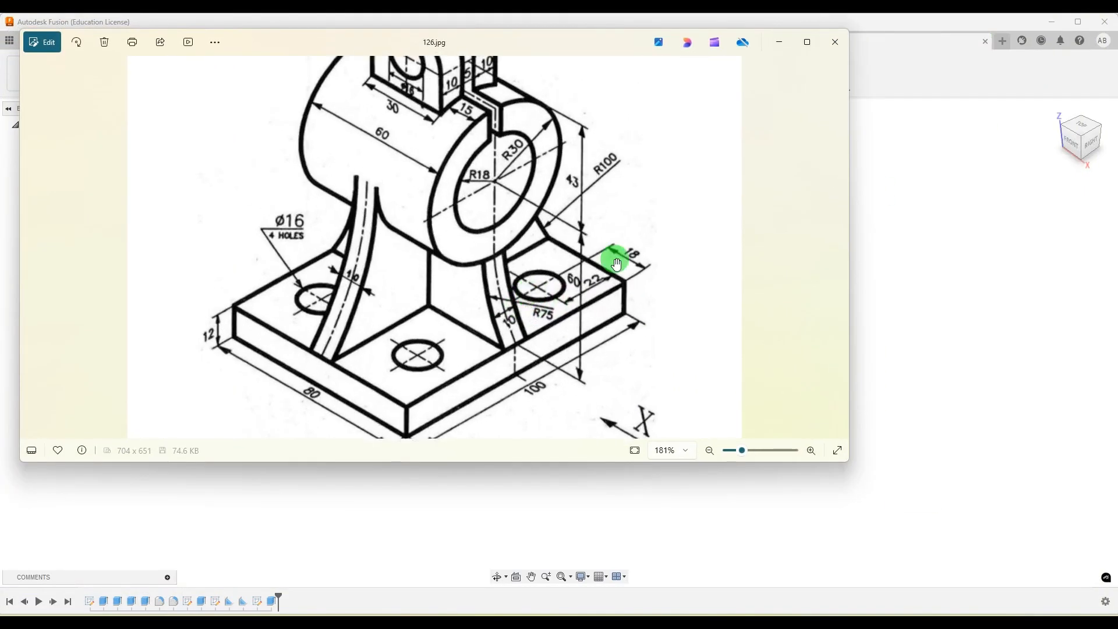
drag(849, 164, 330, 134)
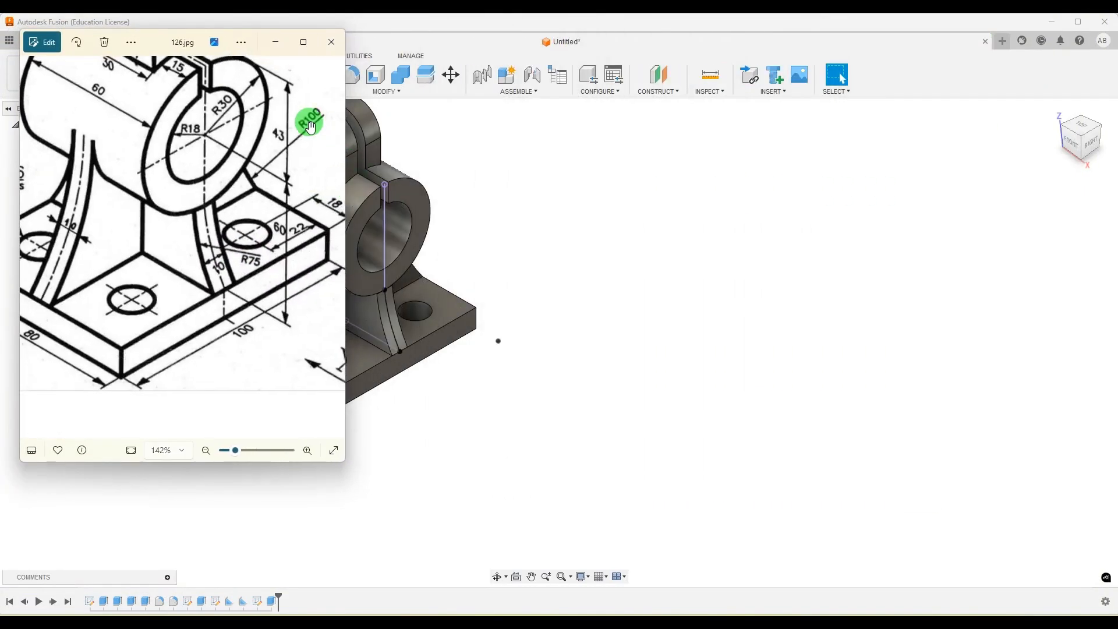
drag(151, 40, 729, 111)
scroll(763, 333, down, 3)
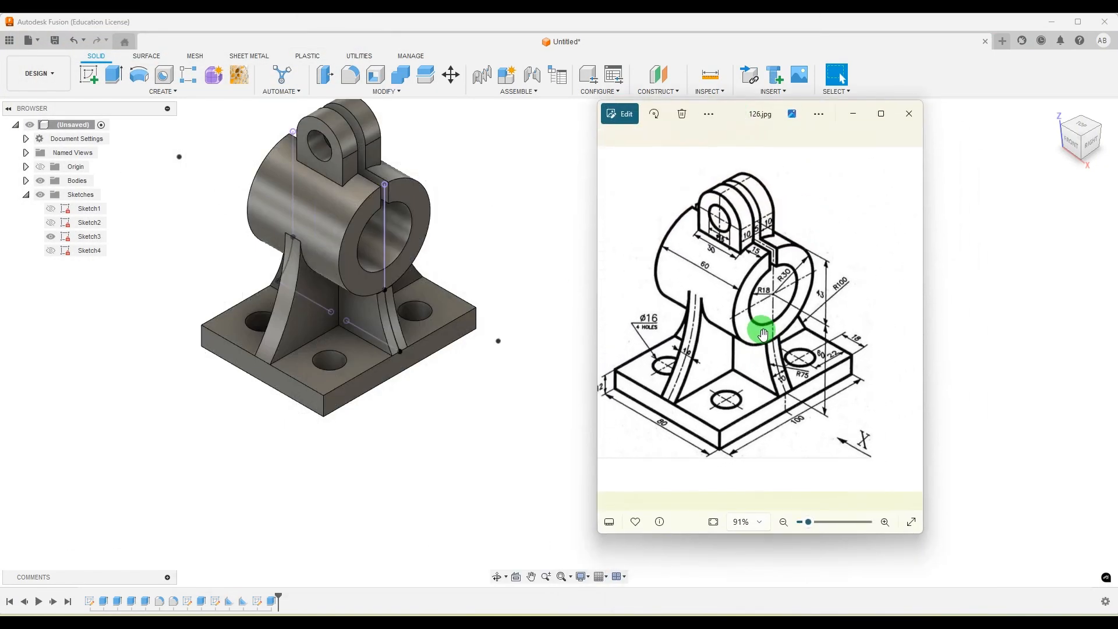
scroll(762, 333, down, 1)
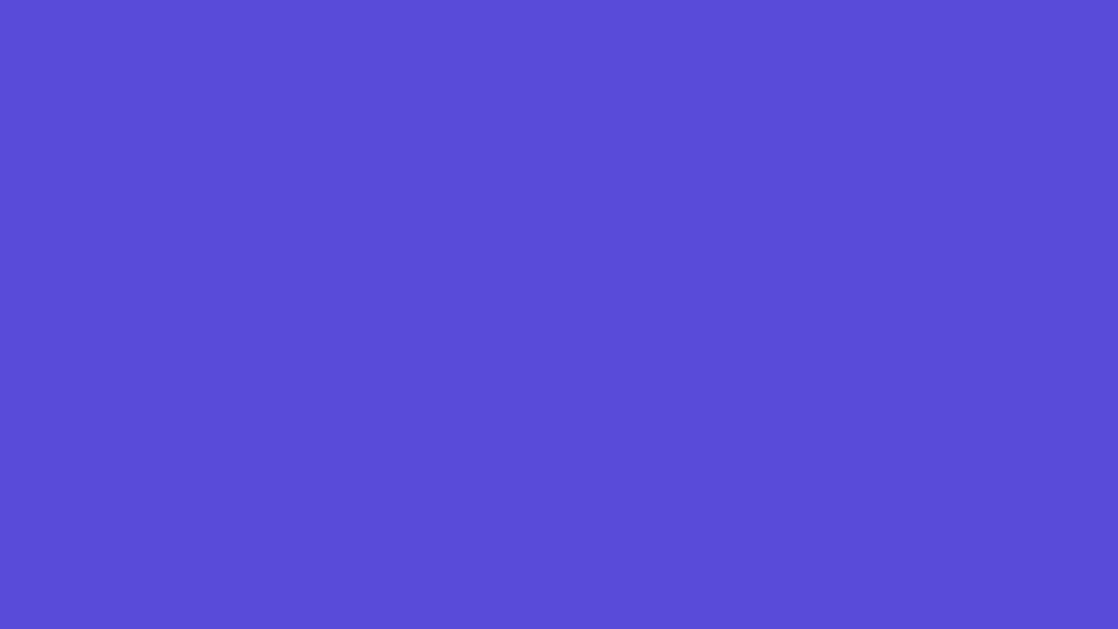